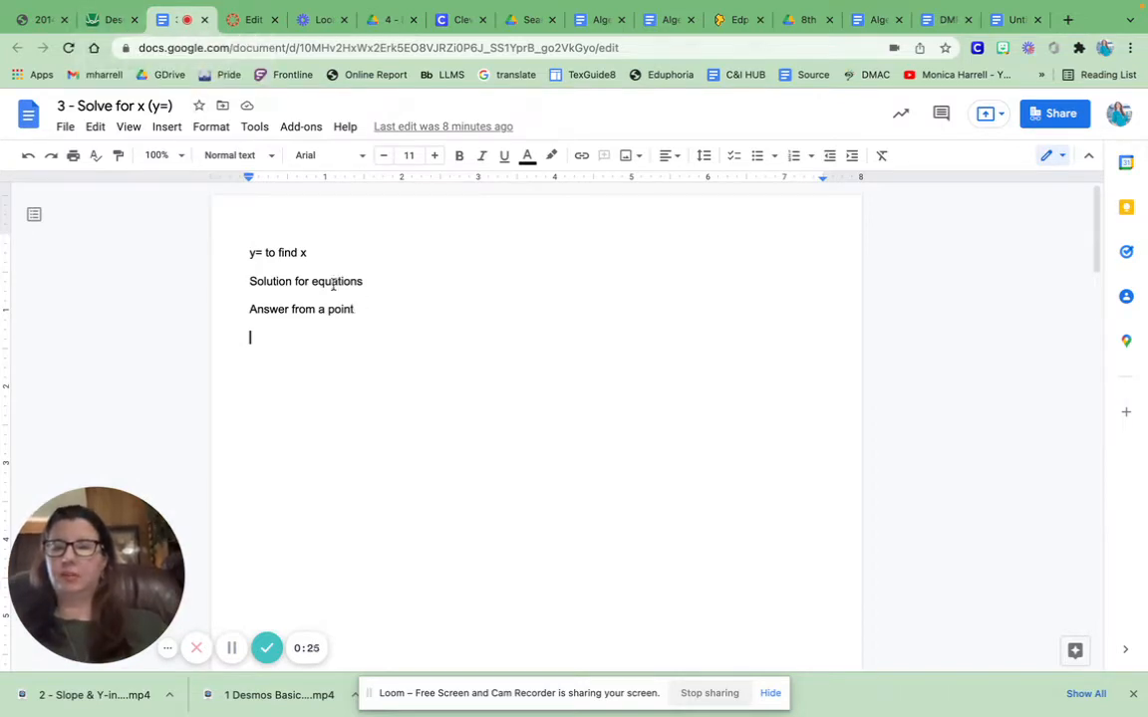
Step: Find the question about equations with the same value for t, then switch to Desmos and graph y = 2t + 5
scroll(376, 356, "down", 10)
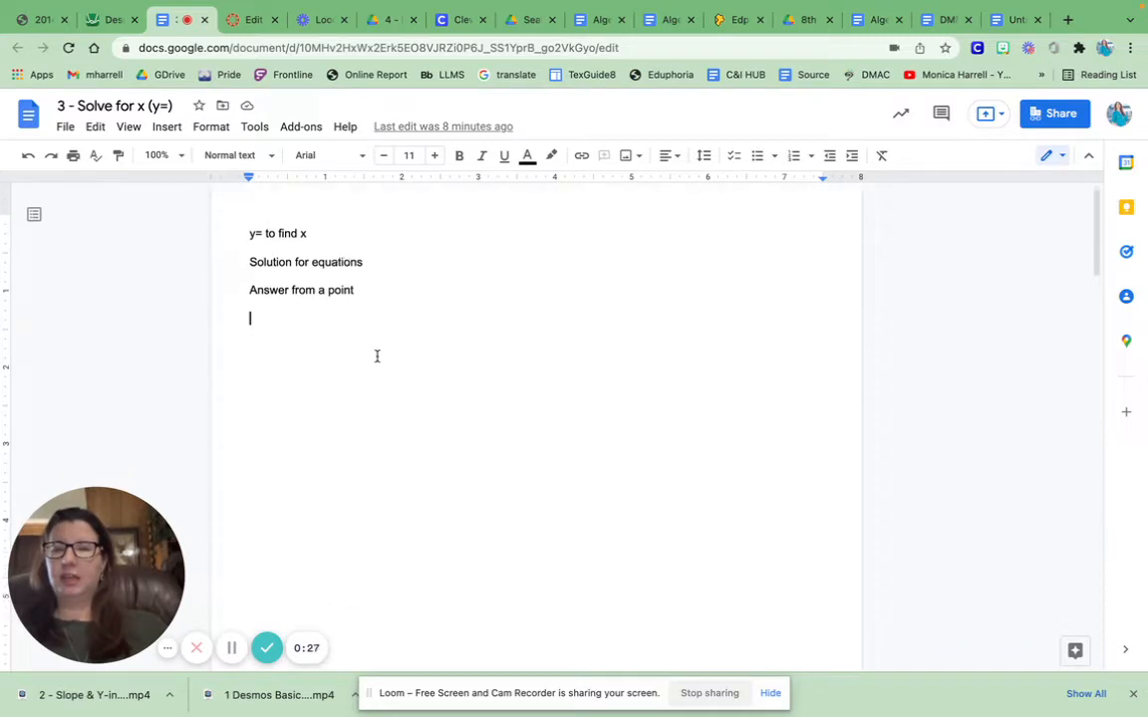
scroll(377, 356, "down", 3)
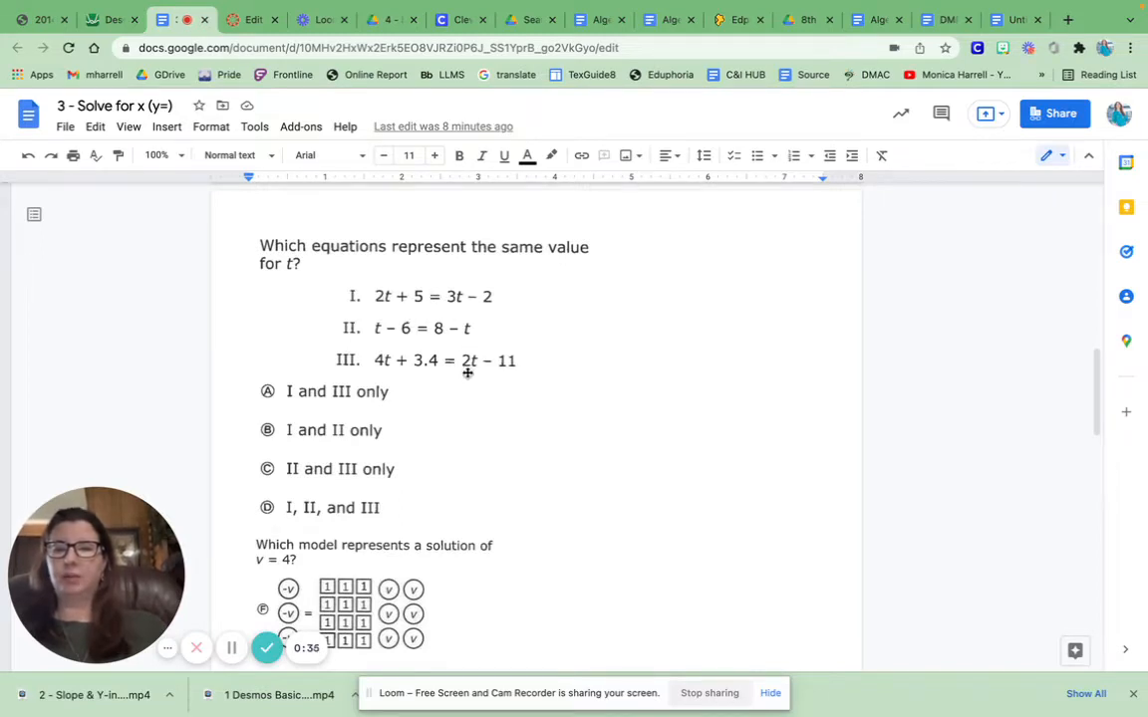
left_click(114, 31)
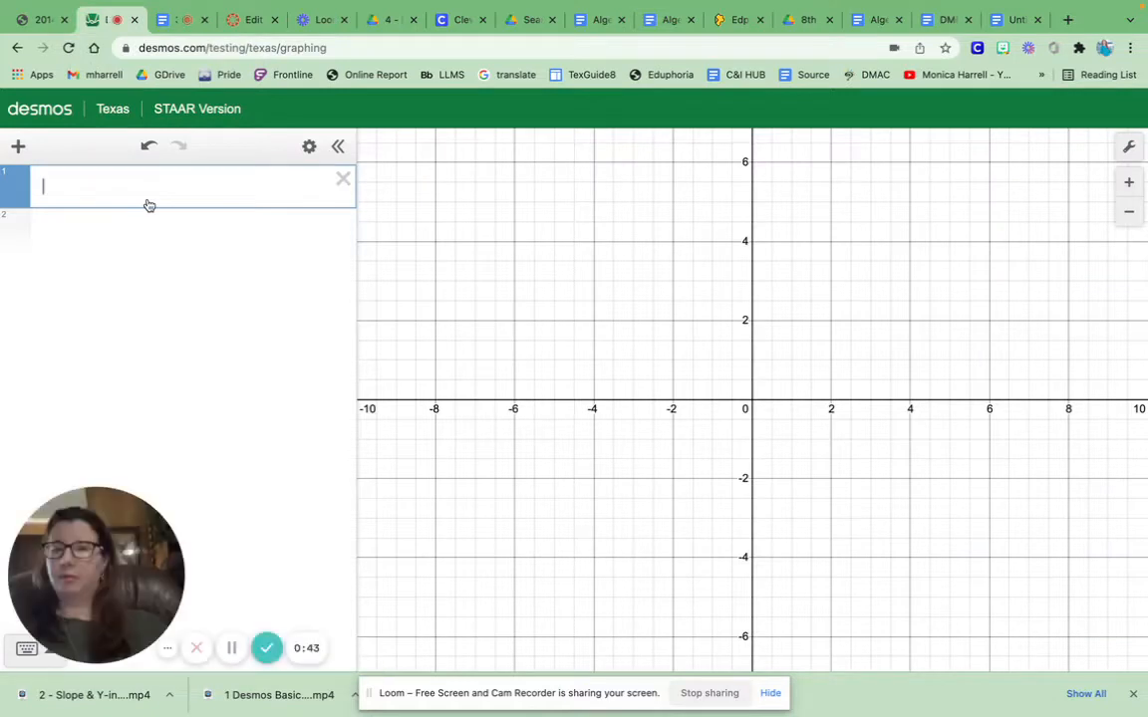
type("y = ")
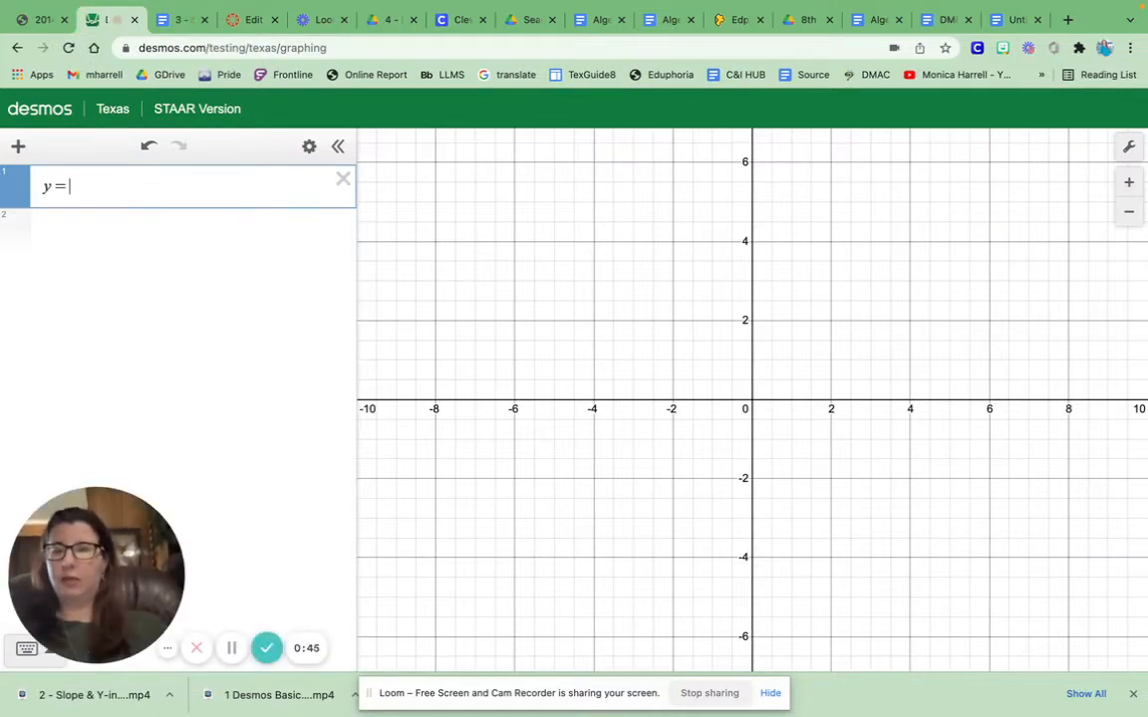
type("2x + 5")
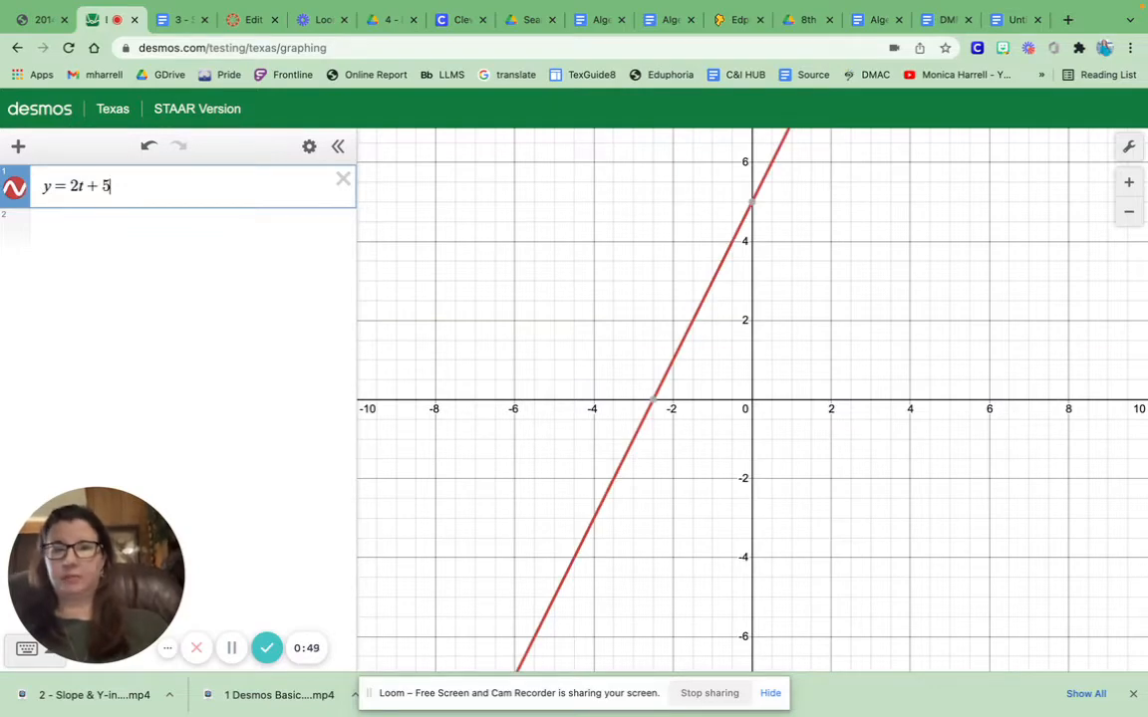
Step: Check the other side of equation I in the Google Docs document and graph y = 3t − 2 as a second Desmos expression
left_click(107, 221)
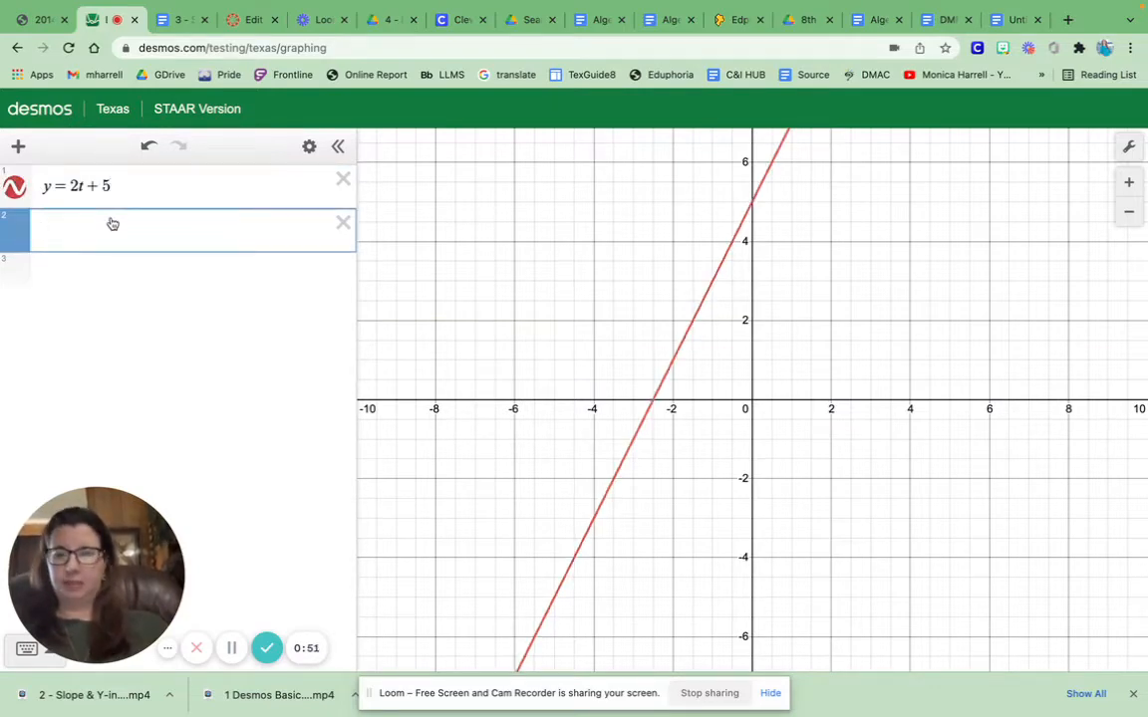
type("y=")
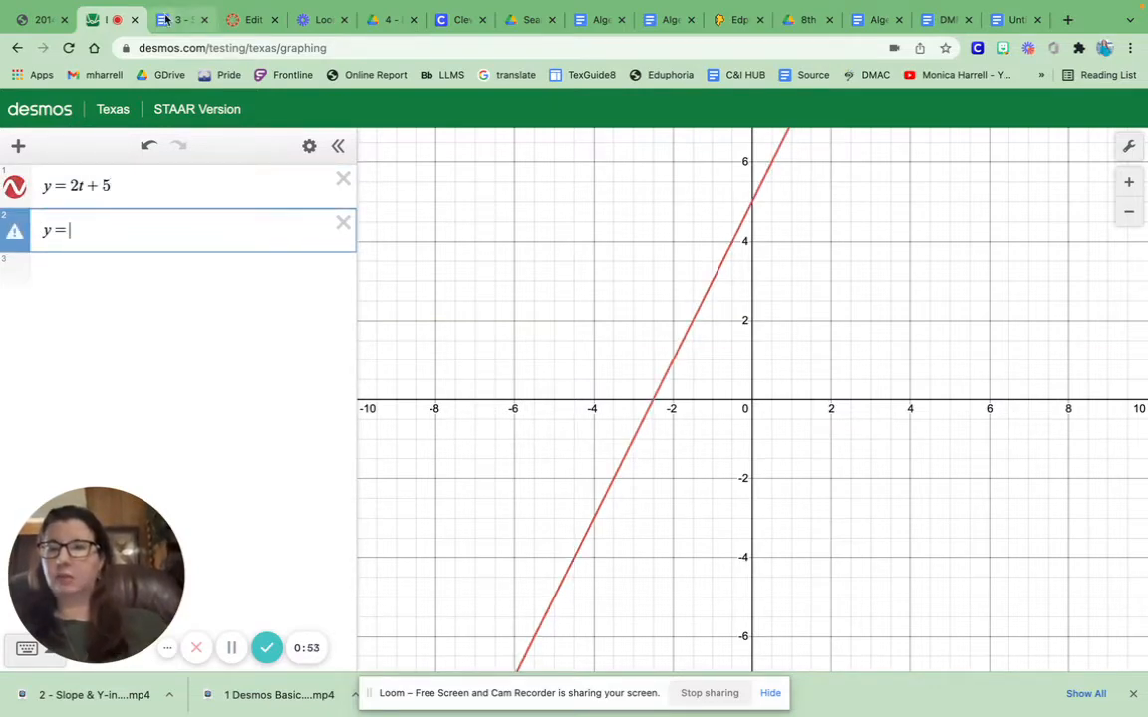
left_click(181, 19)
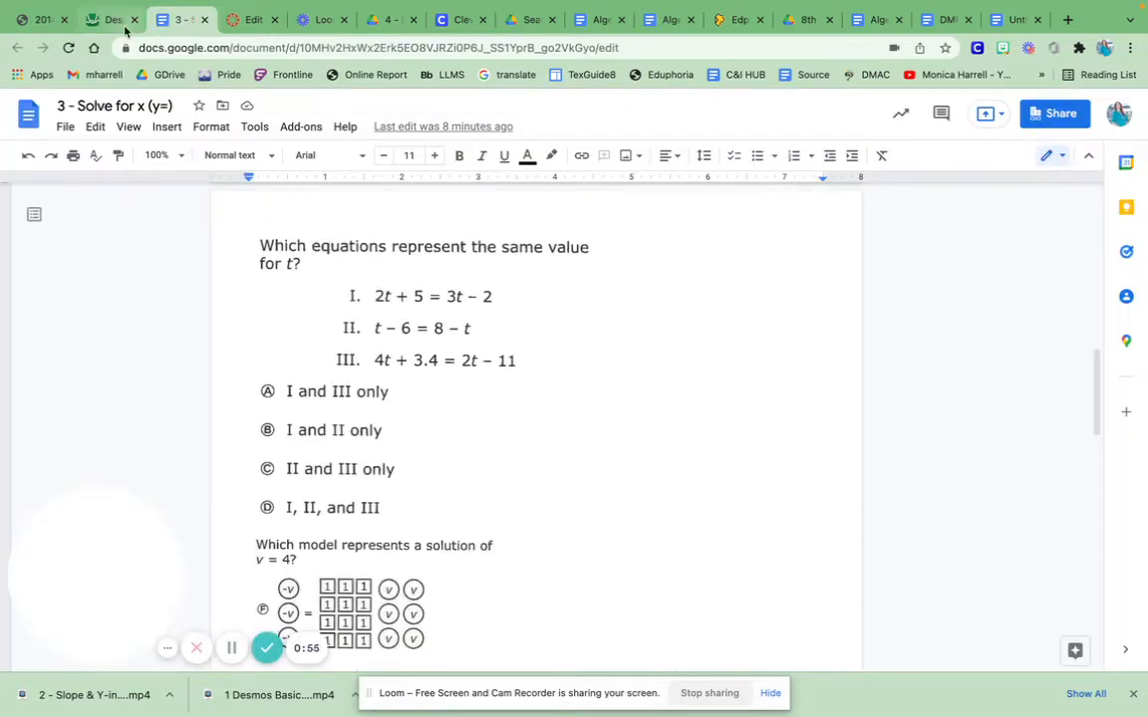
left_click(107, 20)
type("3x-2")
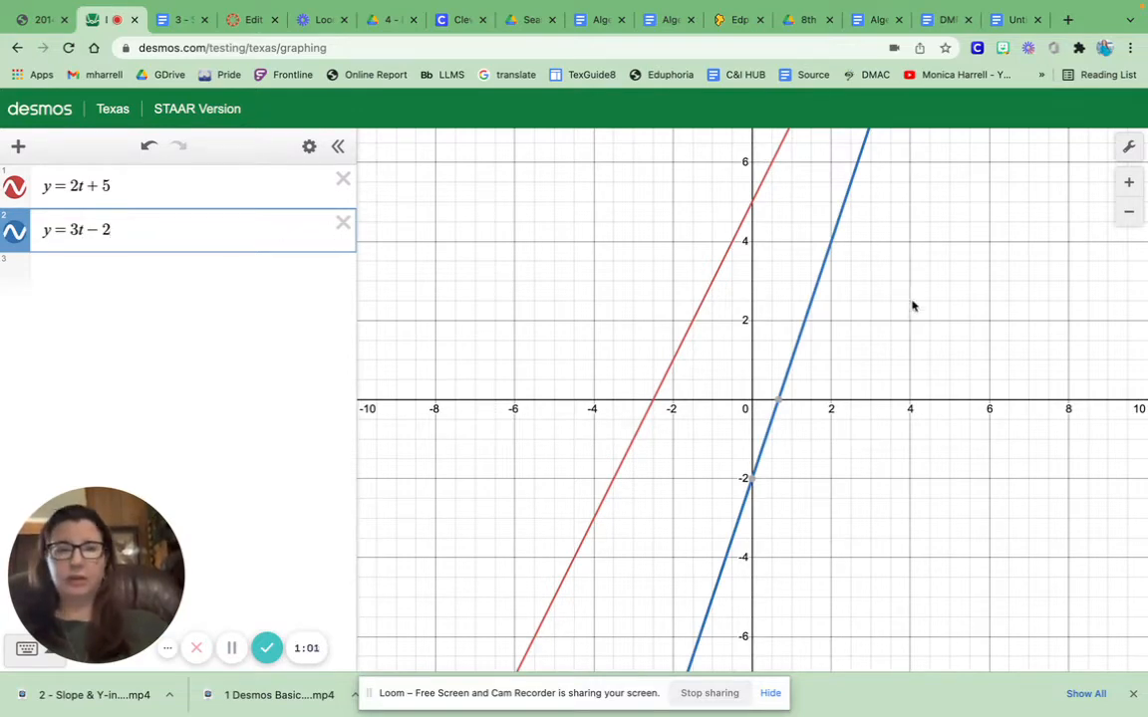
Step: Show the coordinates of the point where the lines y = 2t + 5 and y = 3t − 2 intersect
left_click_drag(925, 236, 732, 712)
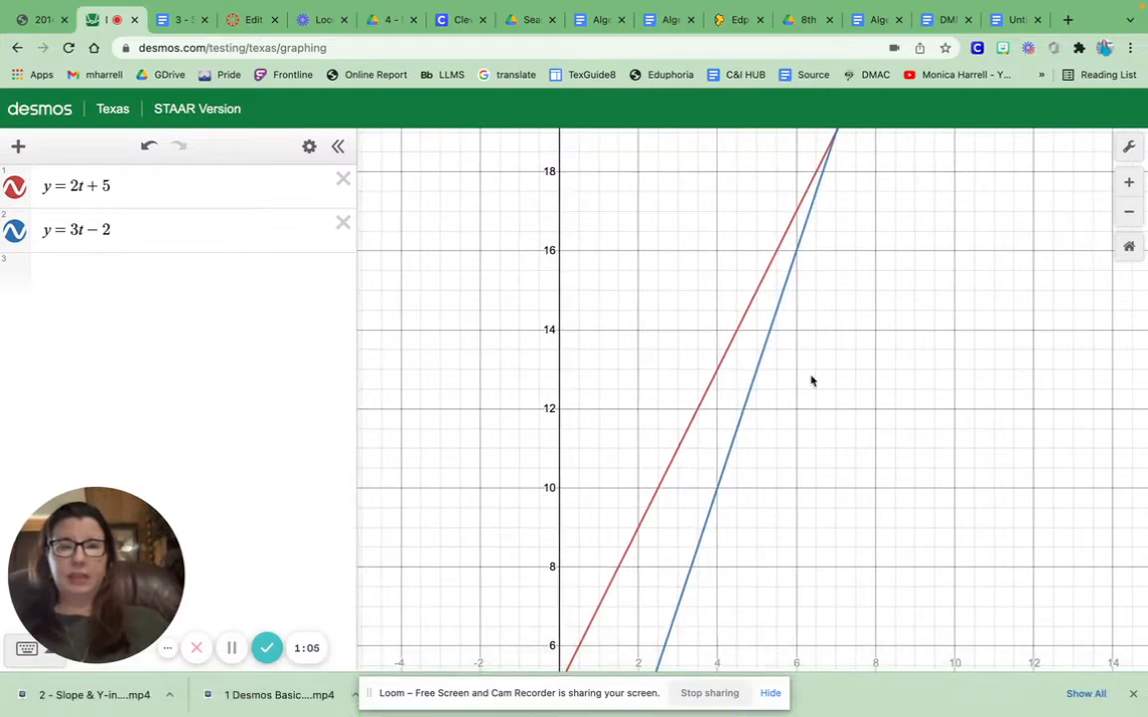
left_click_drag(925, 264, 906, 350)
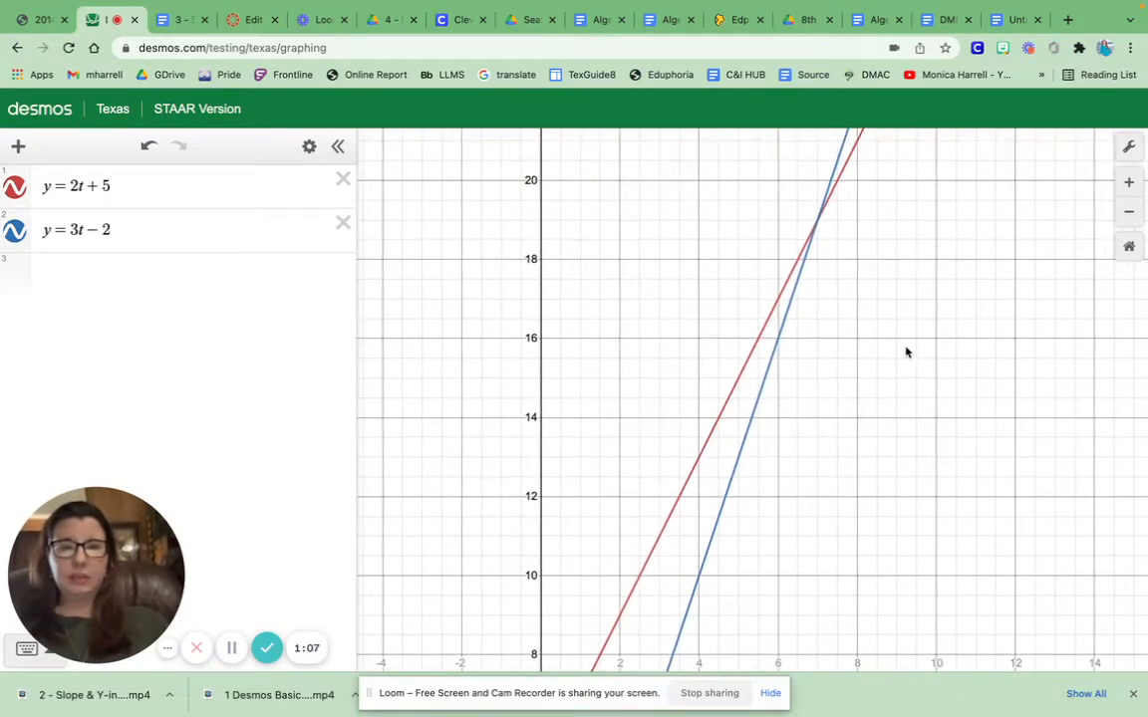
left_click(819, 225)
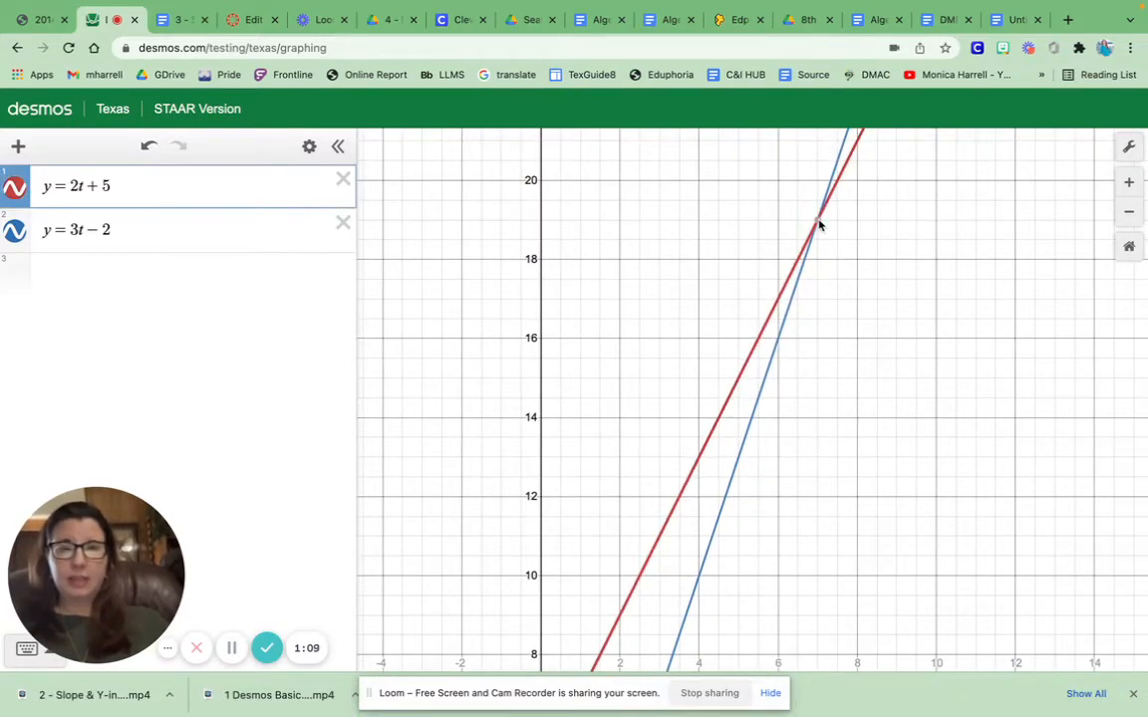
left_click(818, 221)
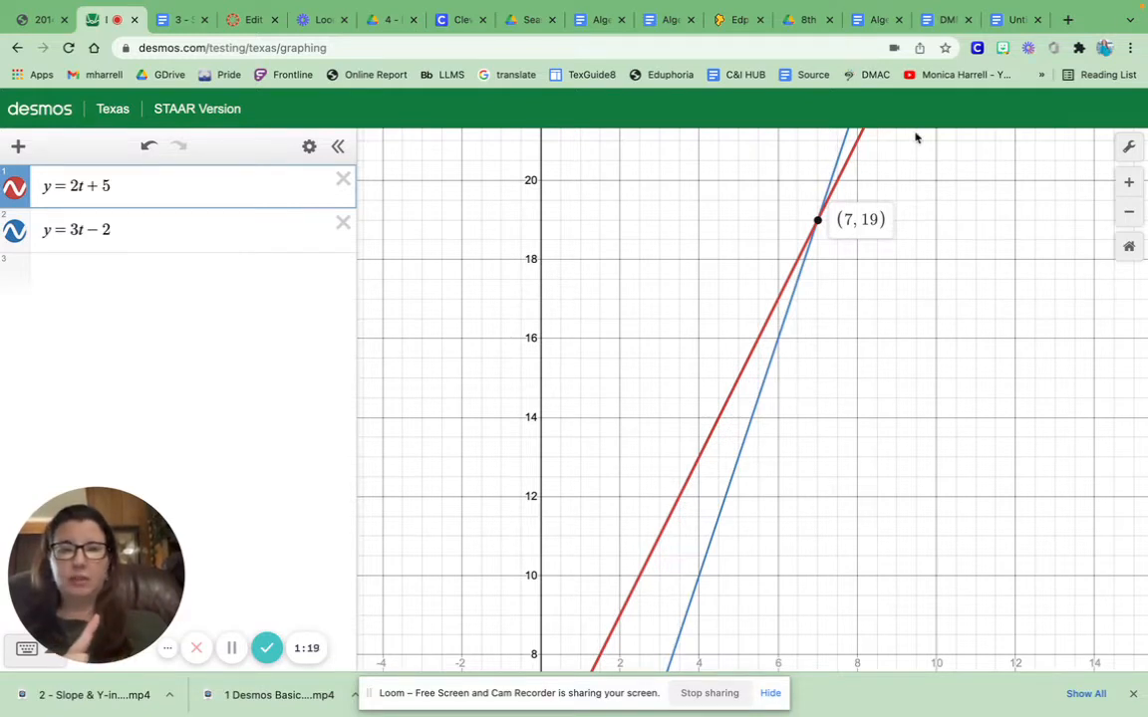
left_click(203, 269)
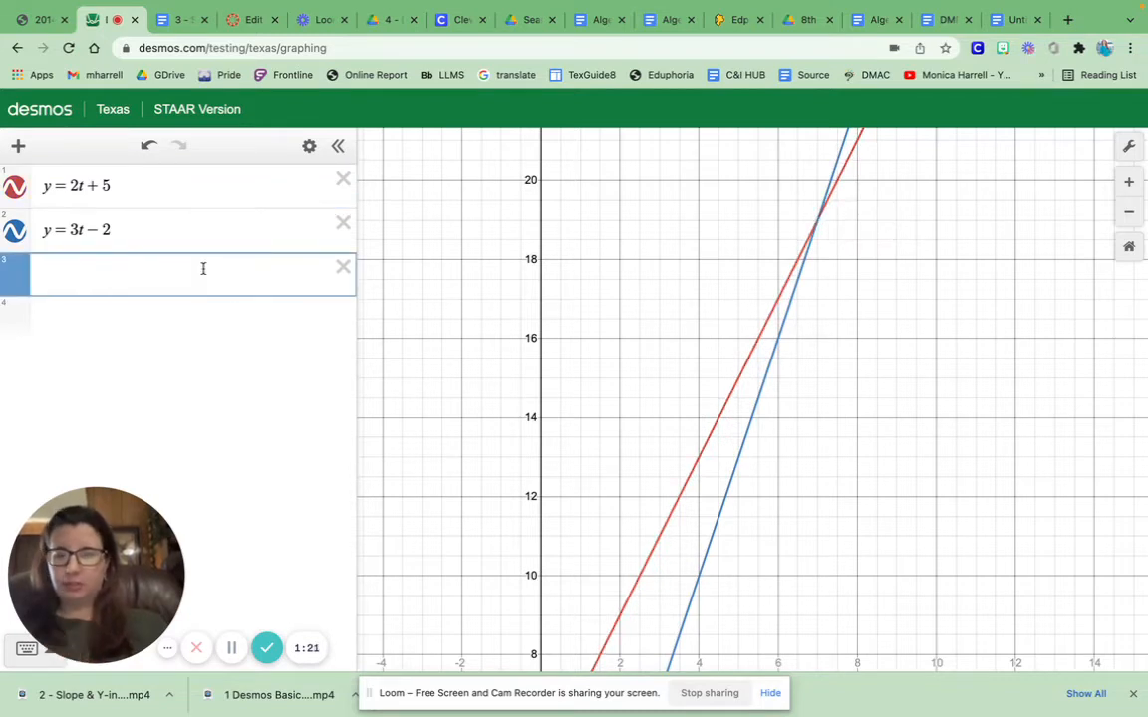
type("t=7")
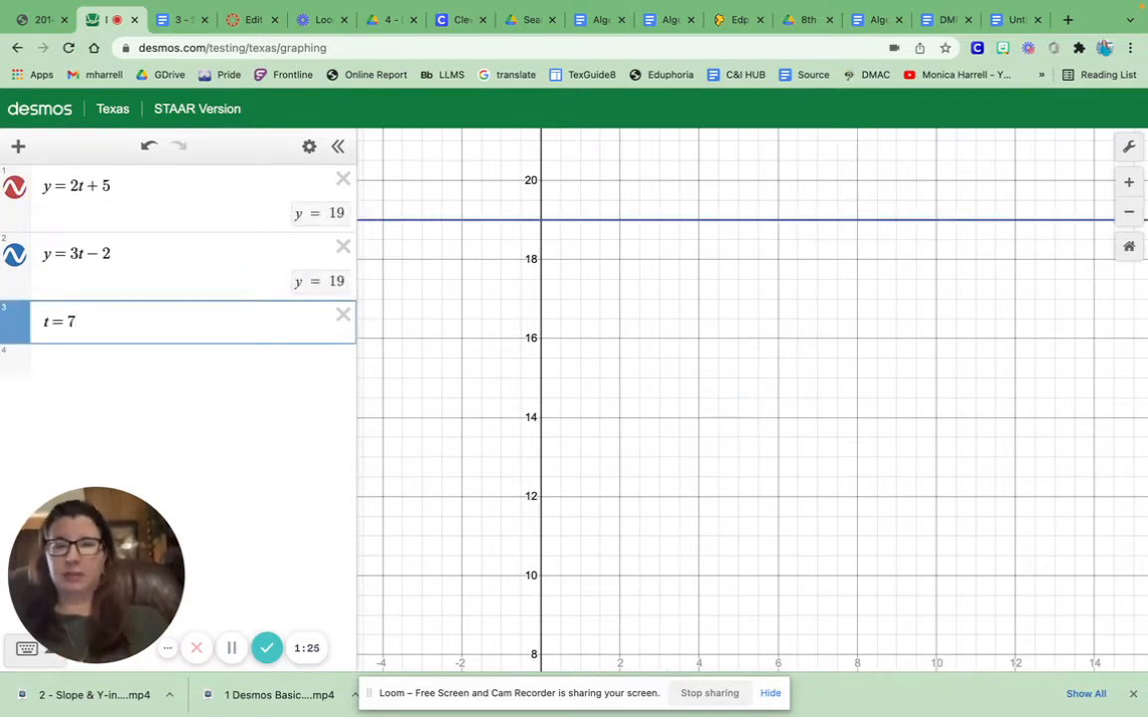
key("BackSpace")
key("BackSpace")
key("BackSpace")
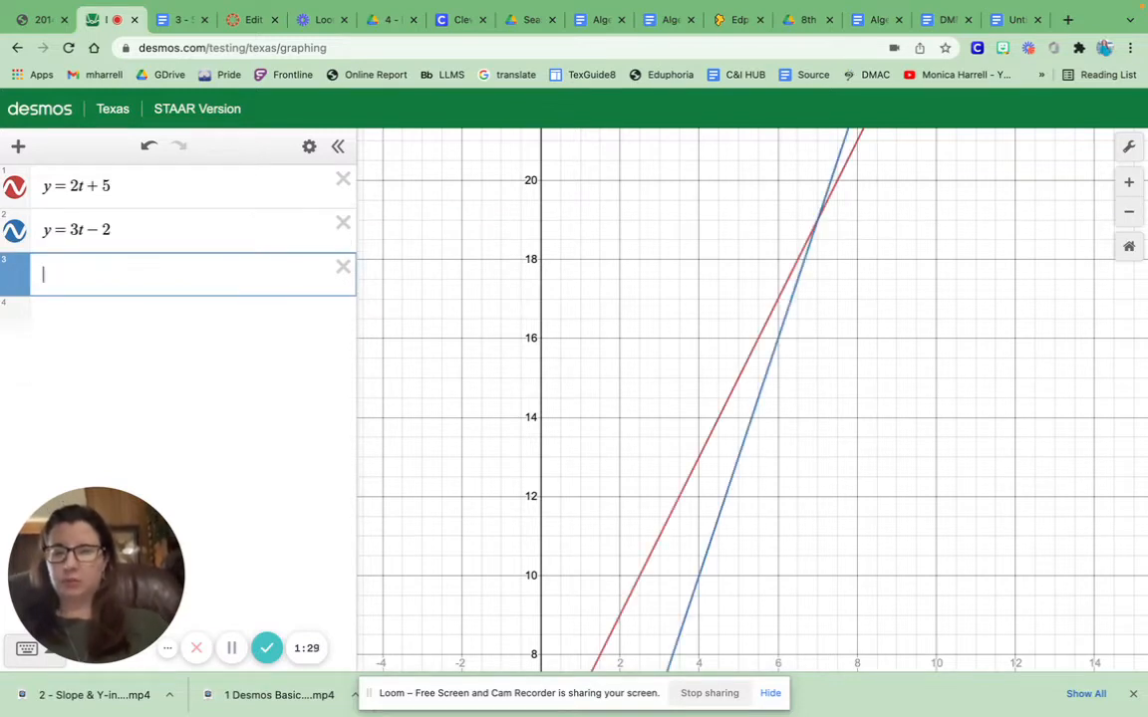
Step: Graph the vertical line x = 7 in the empty third expression
type("x=7")
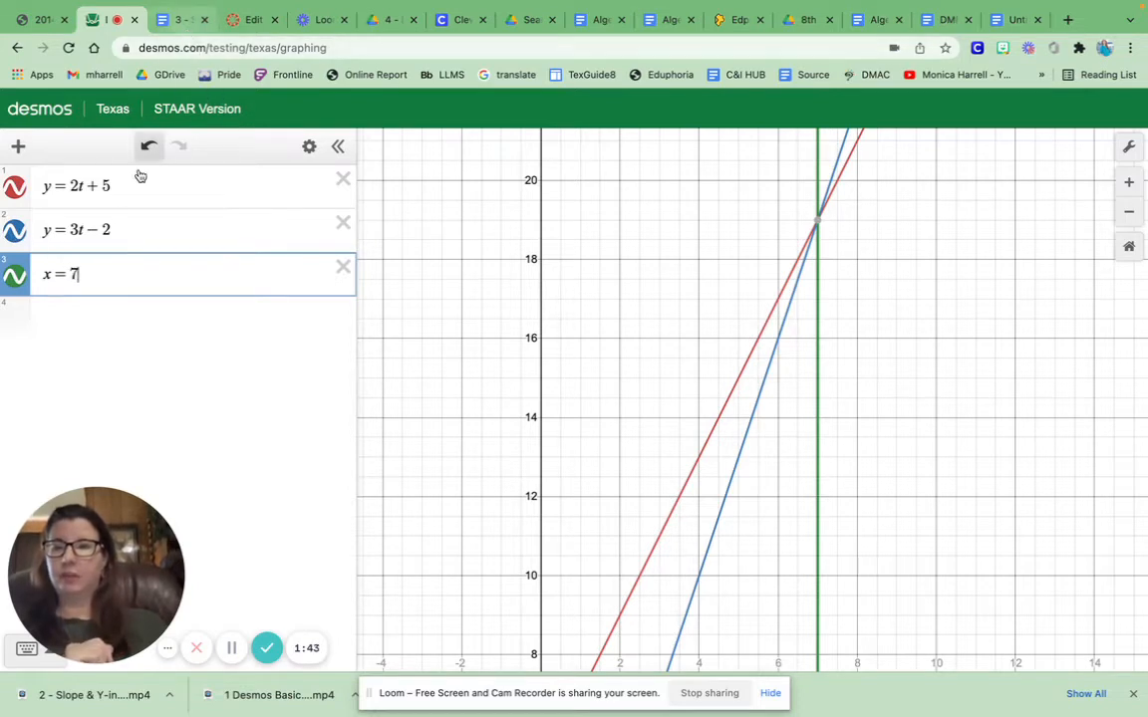
mouse_move(73, 516)
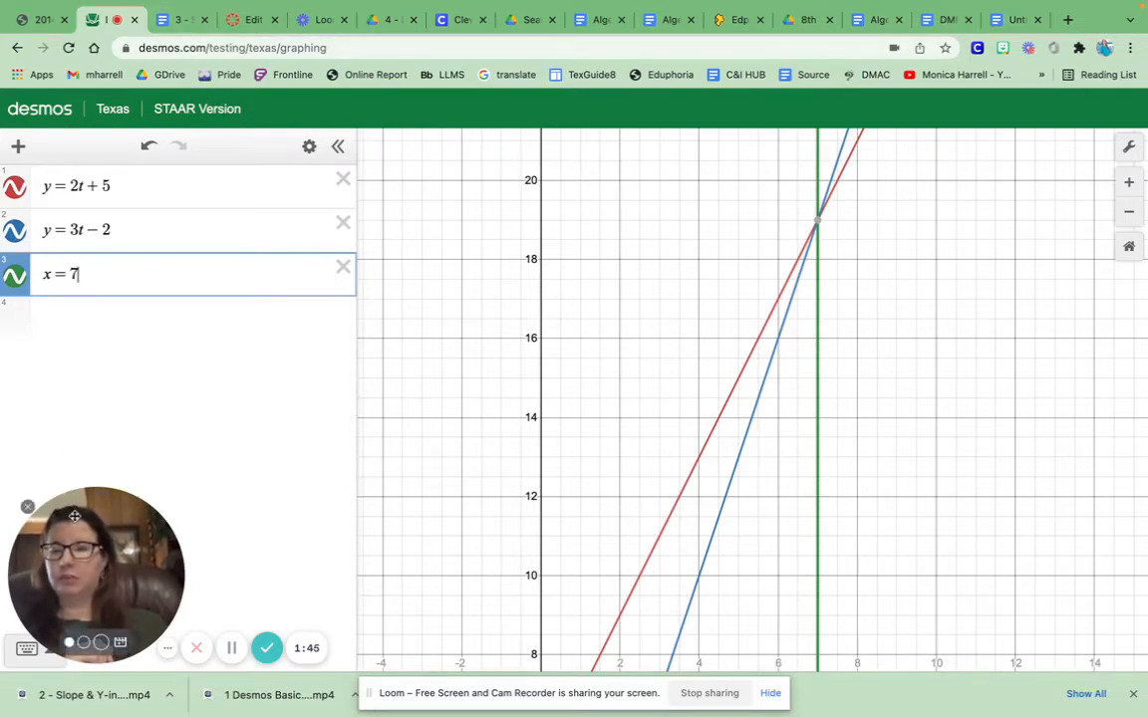
left_click_drag(74, 516, 432, 192)
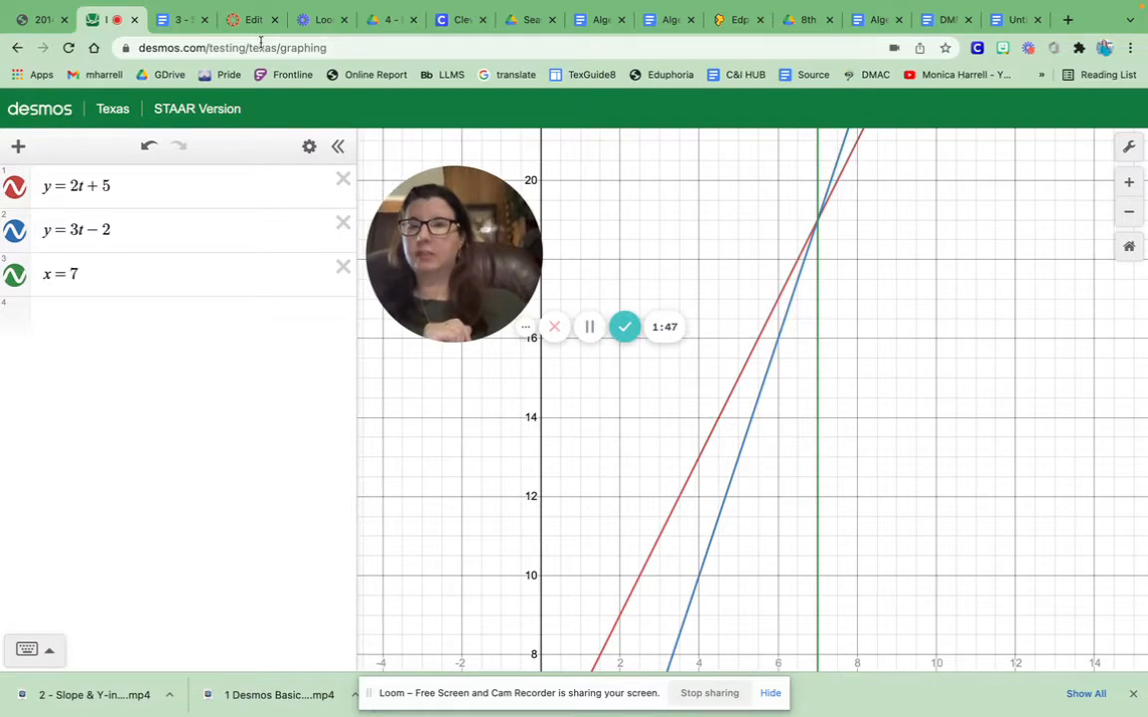
Step: Check equation II in the Google Docs document and graph its first side as y = t − 6 in Desmos
left_click(181, 20)
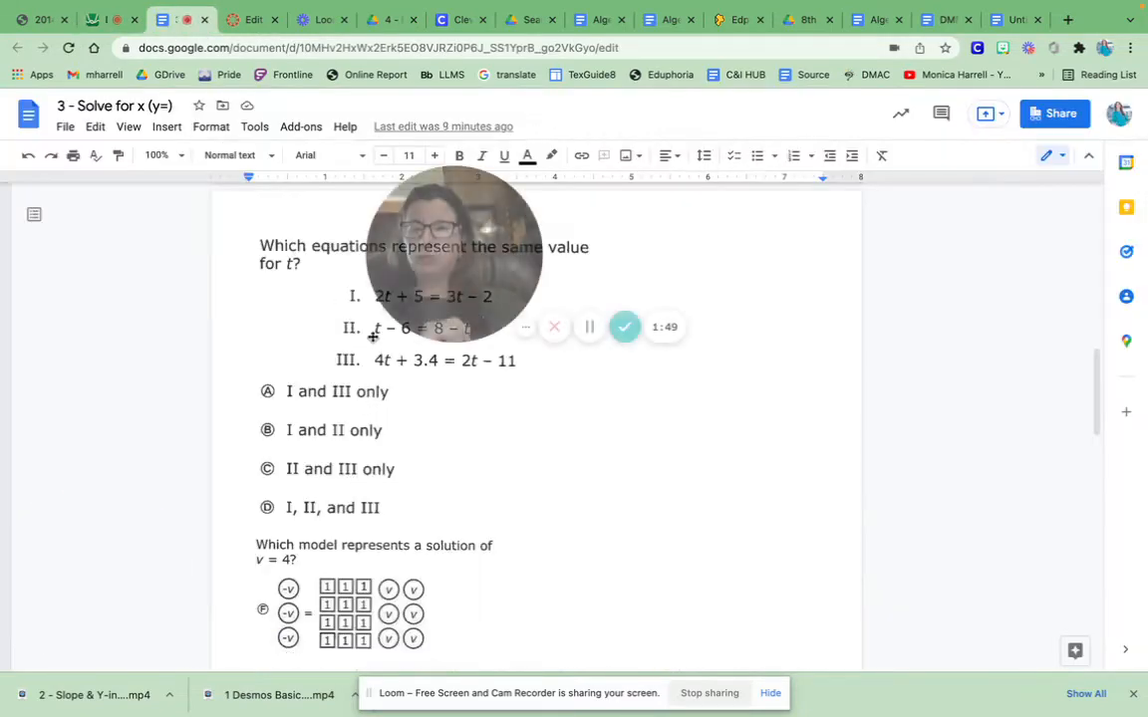
left_click_drag(376, 336, 348, 85)
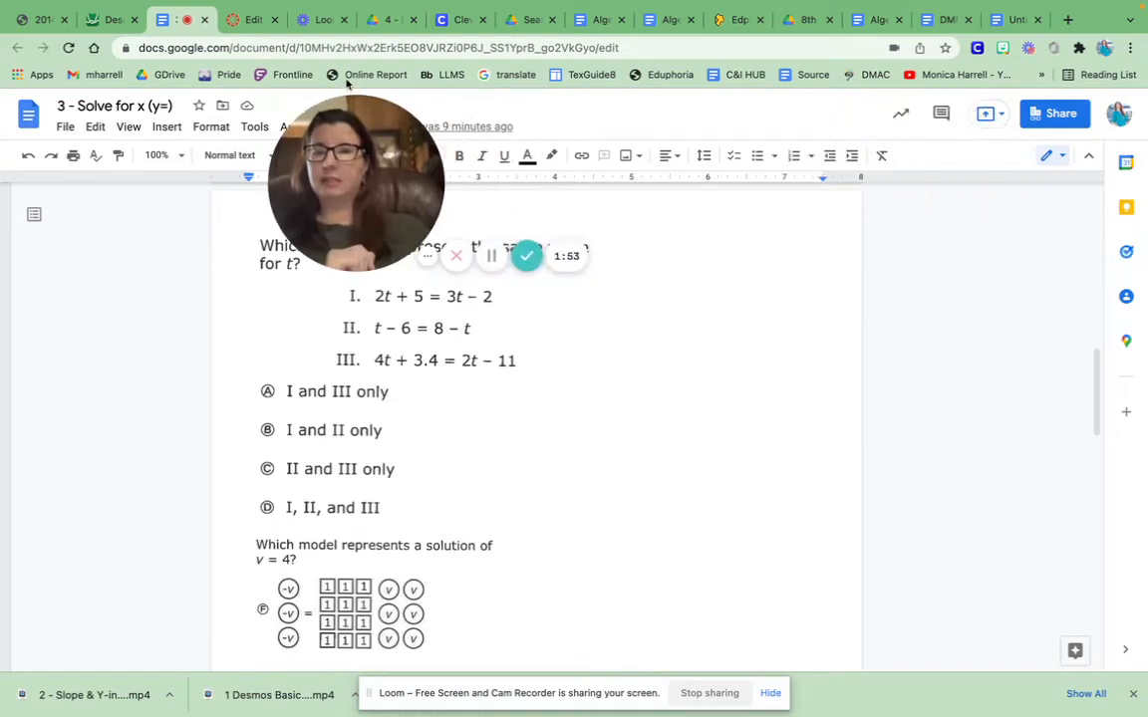
left_click(106, 62)
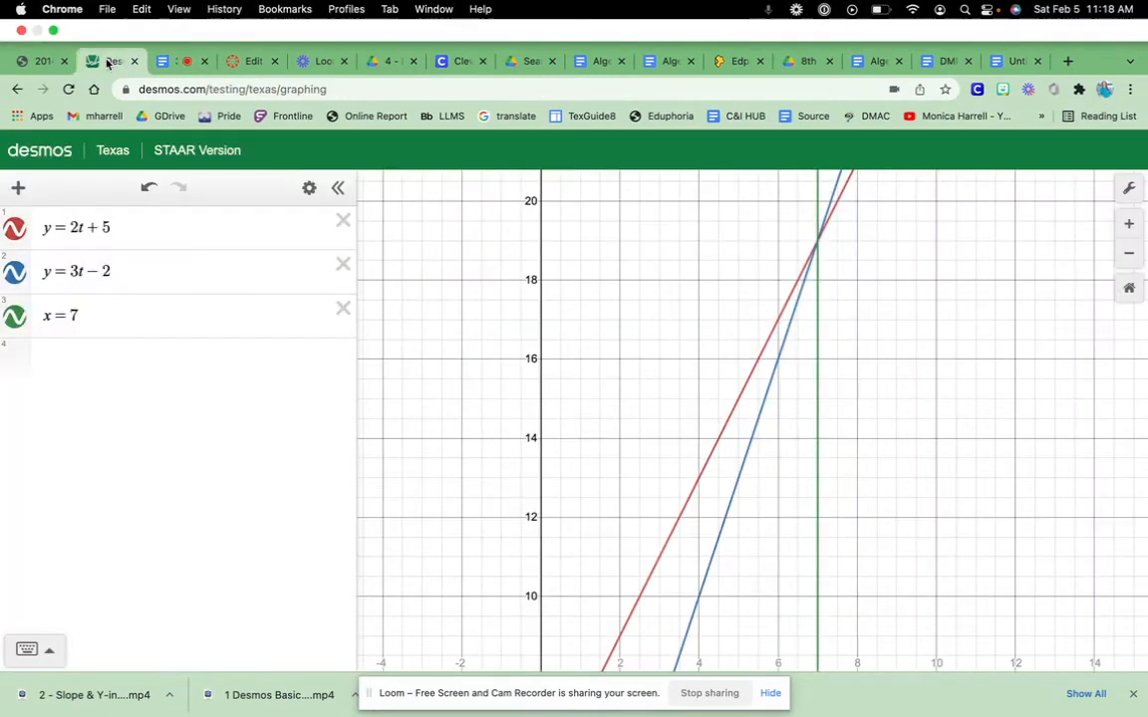
left_click(106, 318)
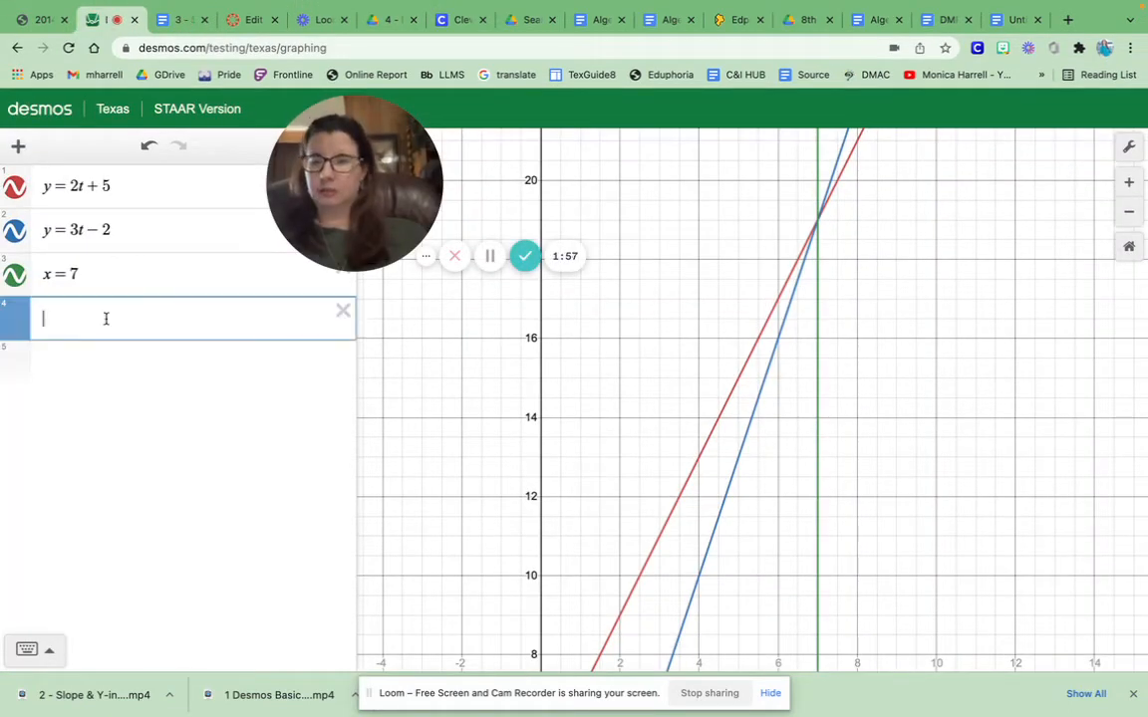
type("y=t-6")
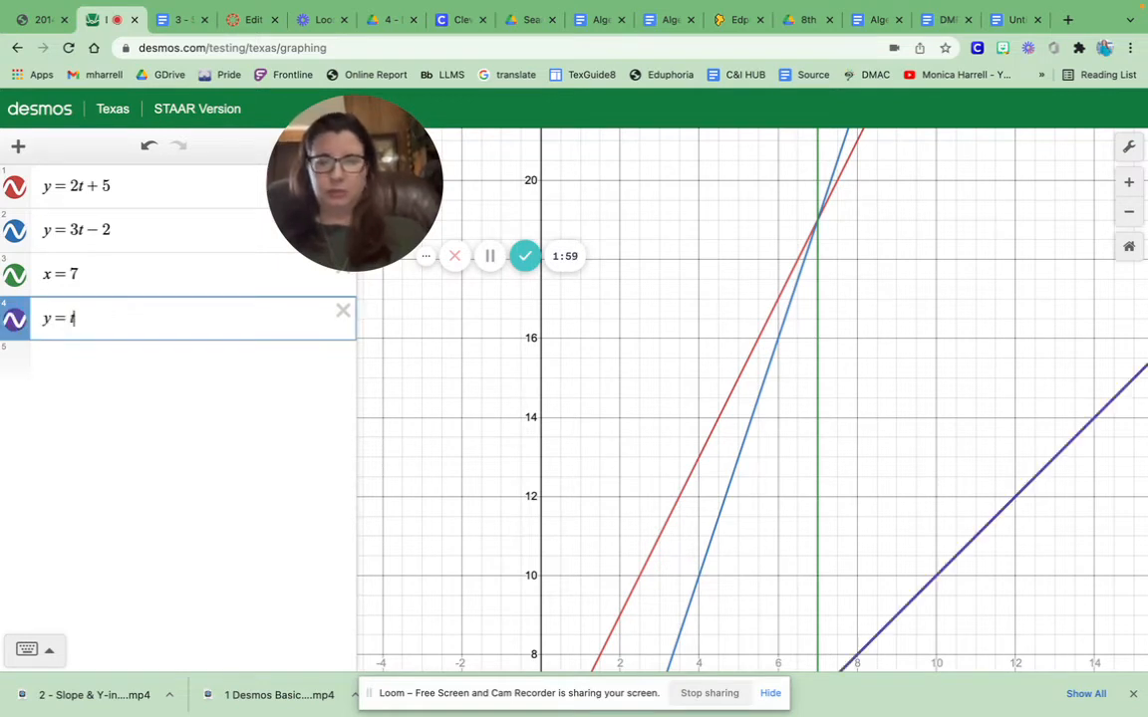
Step: Graph y = 8 − t as the fifth expression and show the coordinates where it crosses y = t − 6
left_click(100, 378)
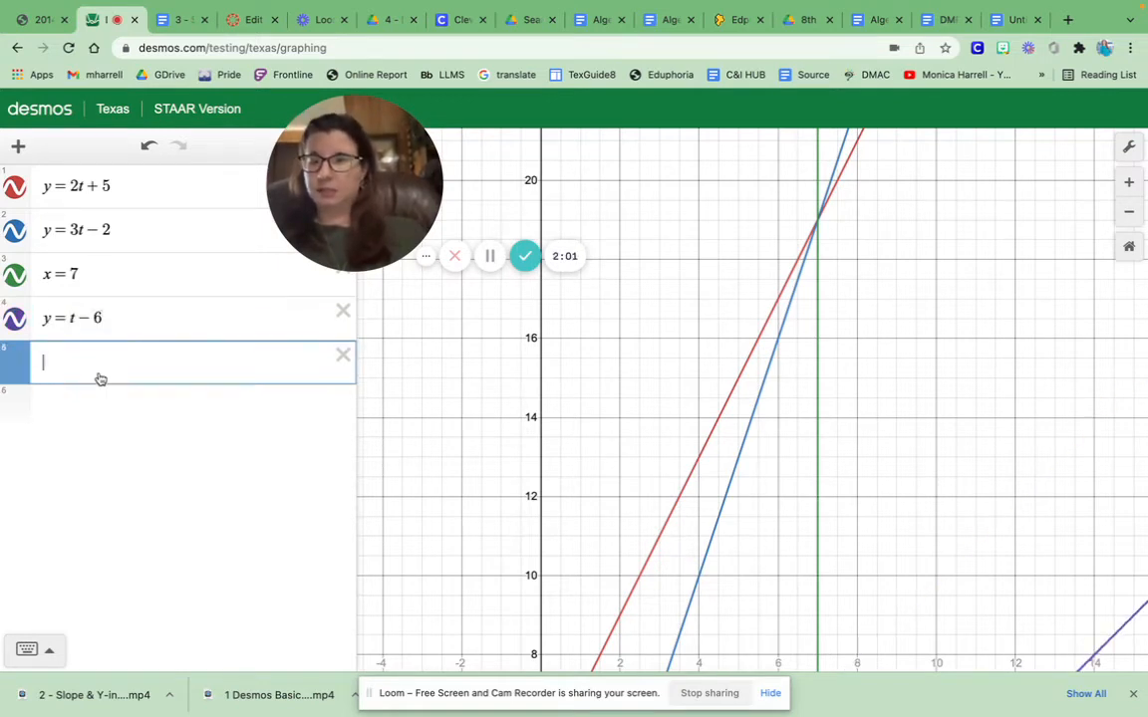
type("y=8-")
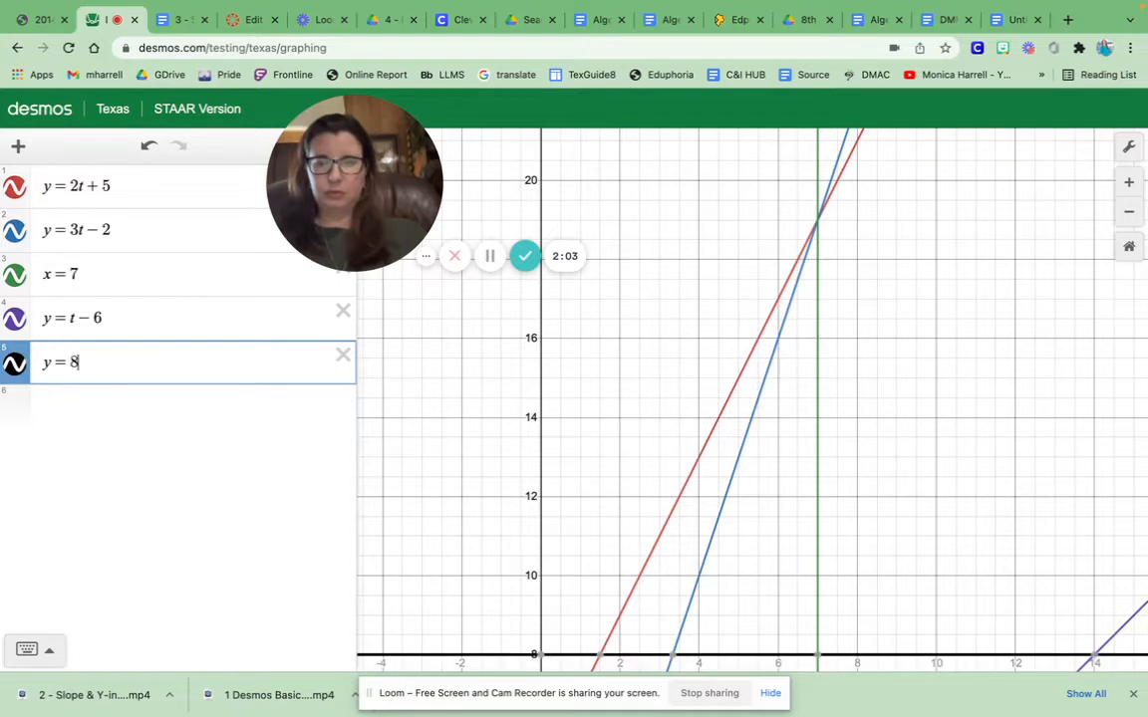
type("t")
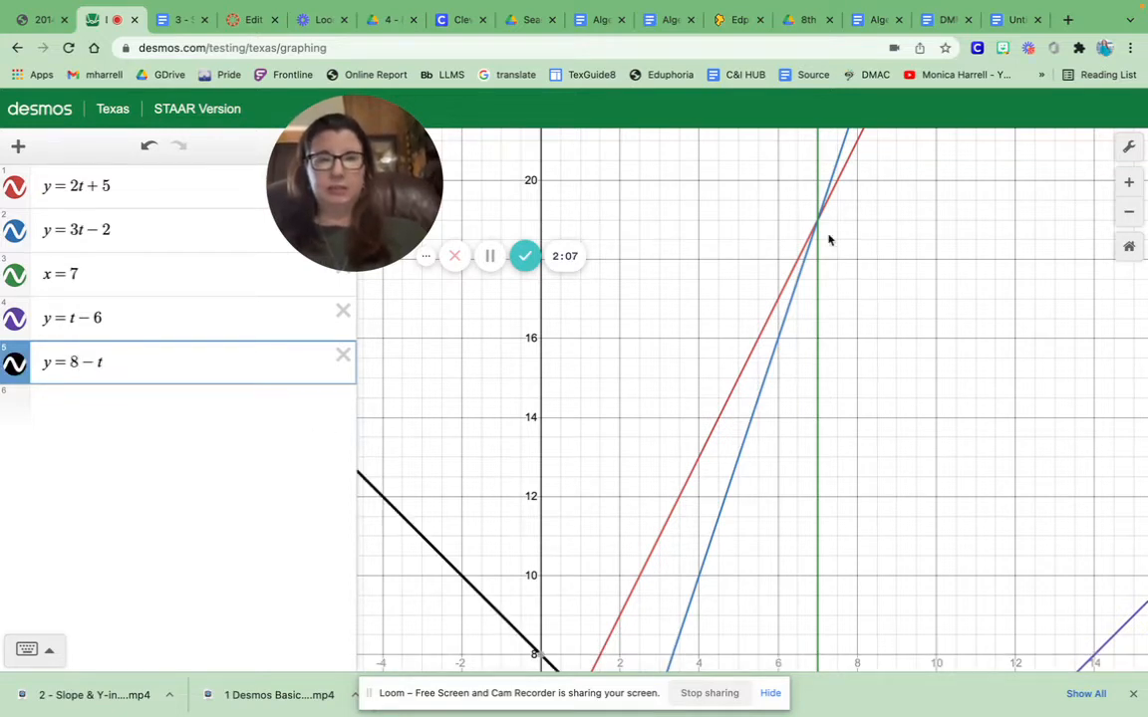
left_click_drag(860, 460, 927, 122)
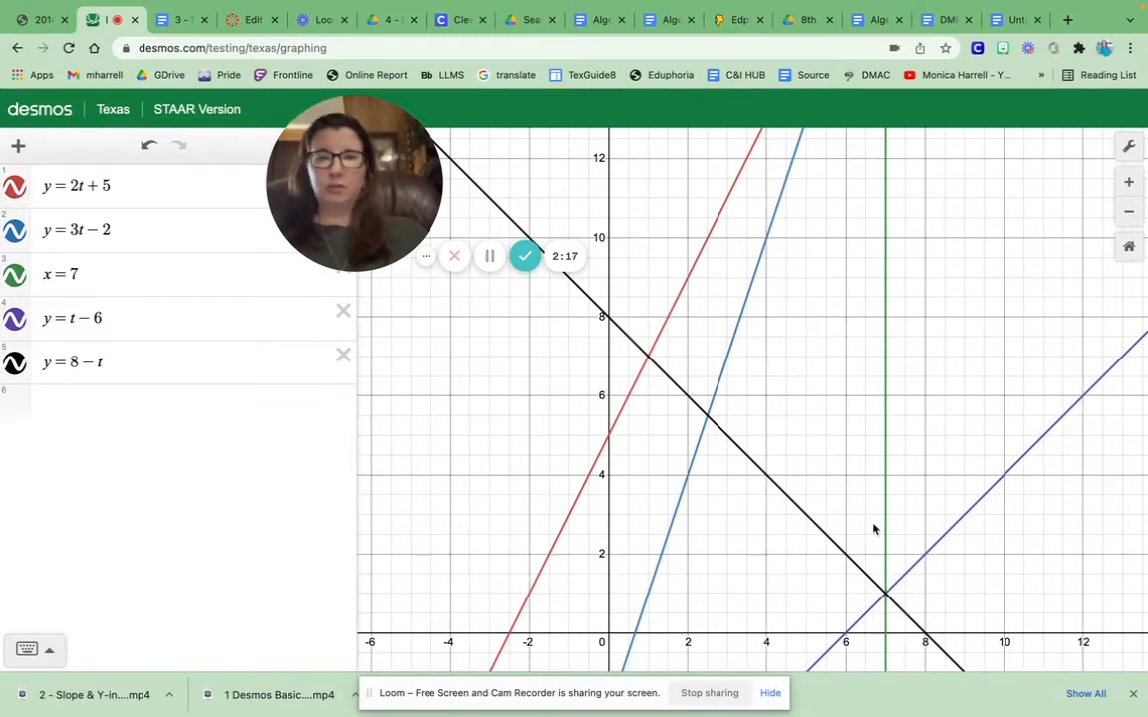
left_click(886, 596)
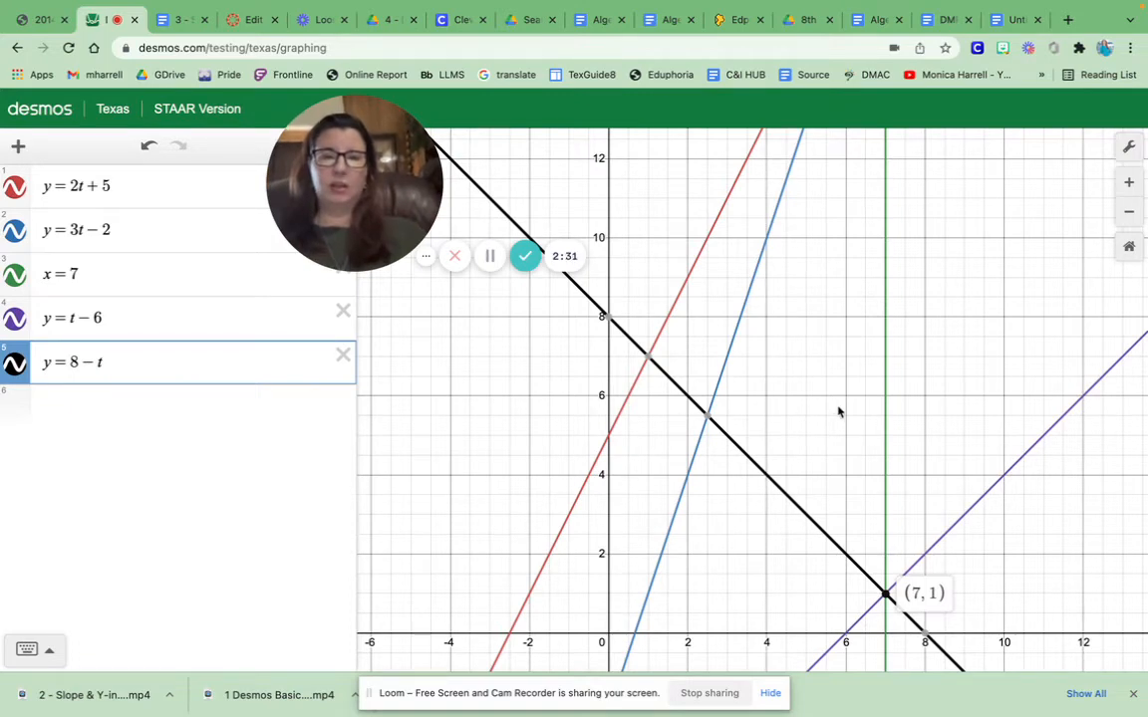
Step: Hide the graphs of y = 2t + 5, y = 3t − 2, y = t − 6 and y = 8 − t, keeping x = 7 displayed
left_click(15, 231)
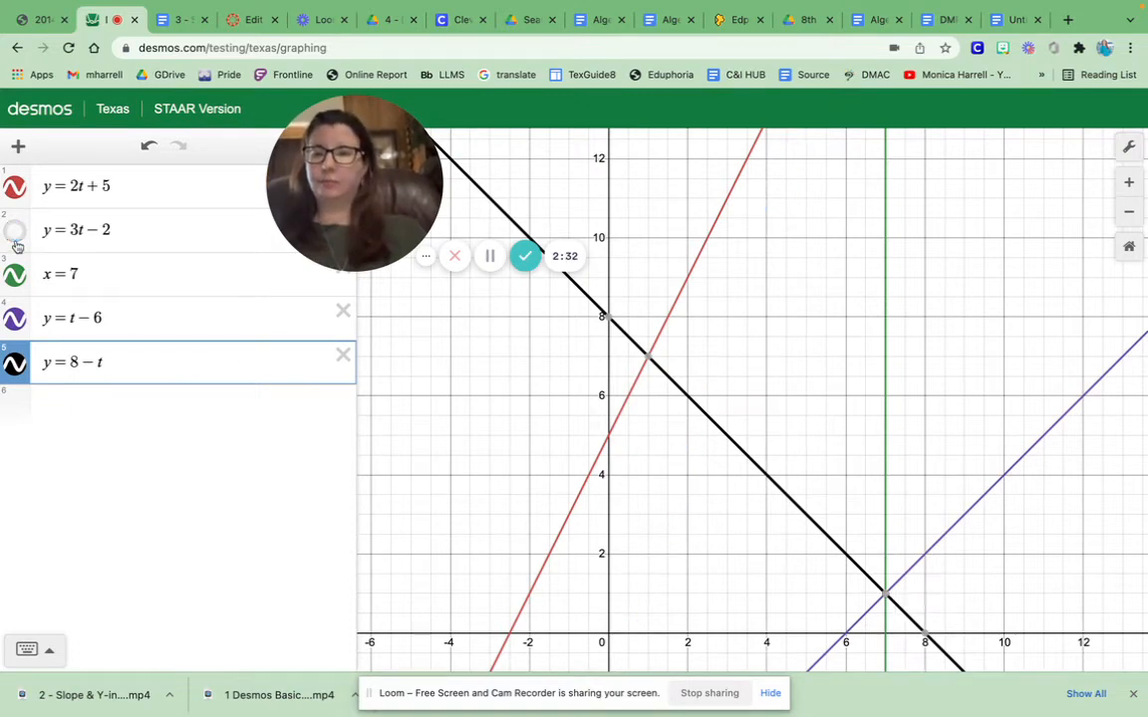
left_click(14, 187)
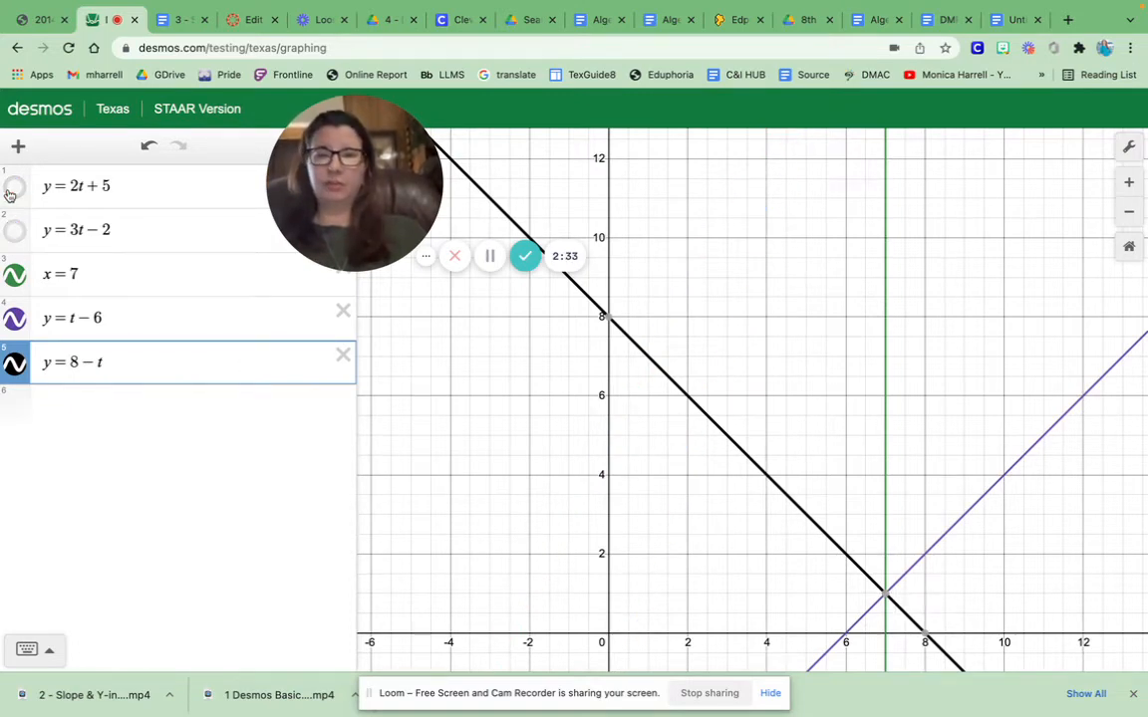
left_click(15, 319)
left_click(15, 362)
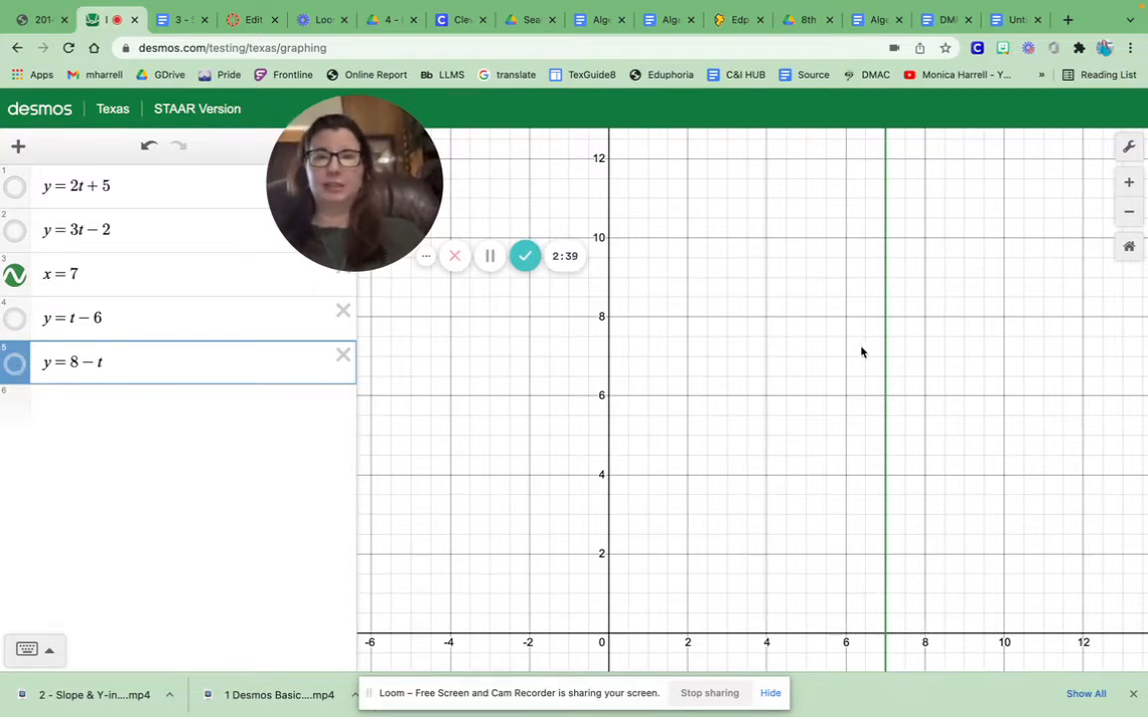
Step: Check equation III in the Google Docs document and graph its first side as y = 4t + 3.4 in Desmos
left_click(173, 29)
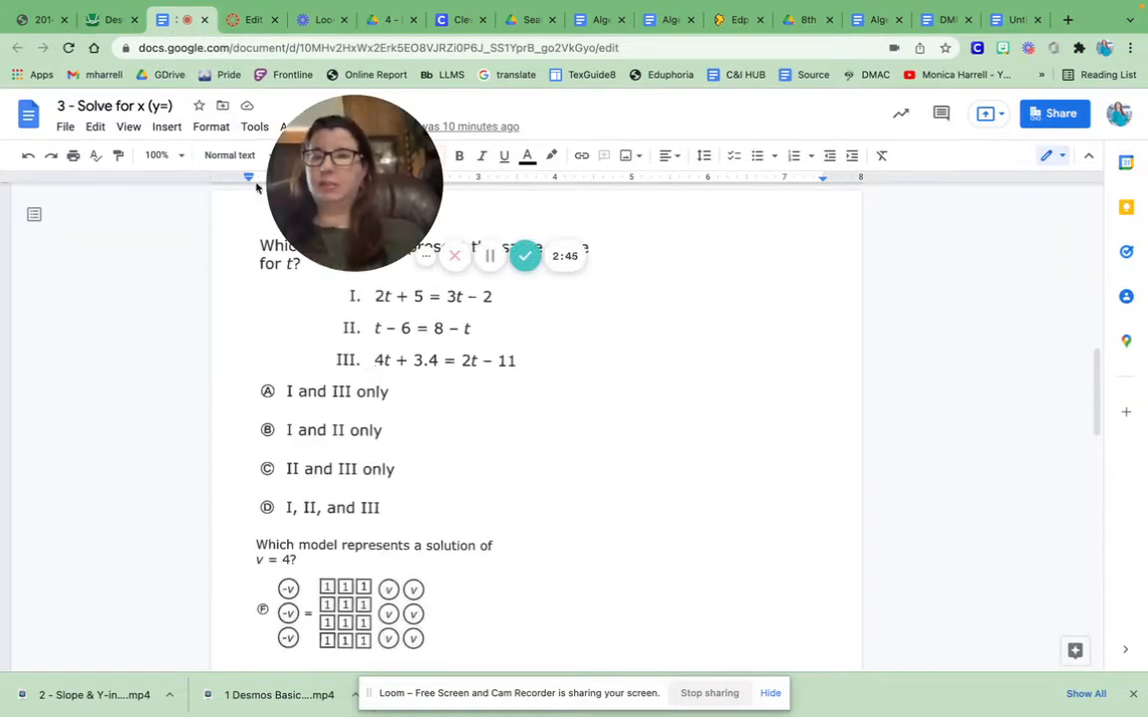
left_click(123, 28)
left_click(184, 429)
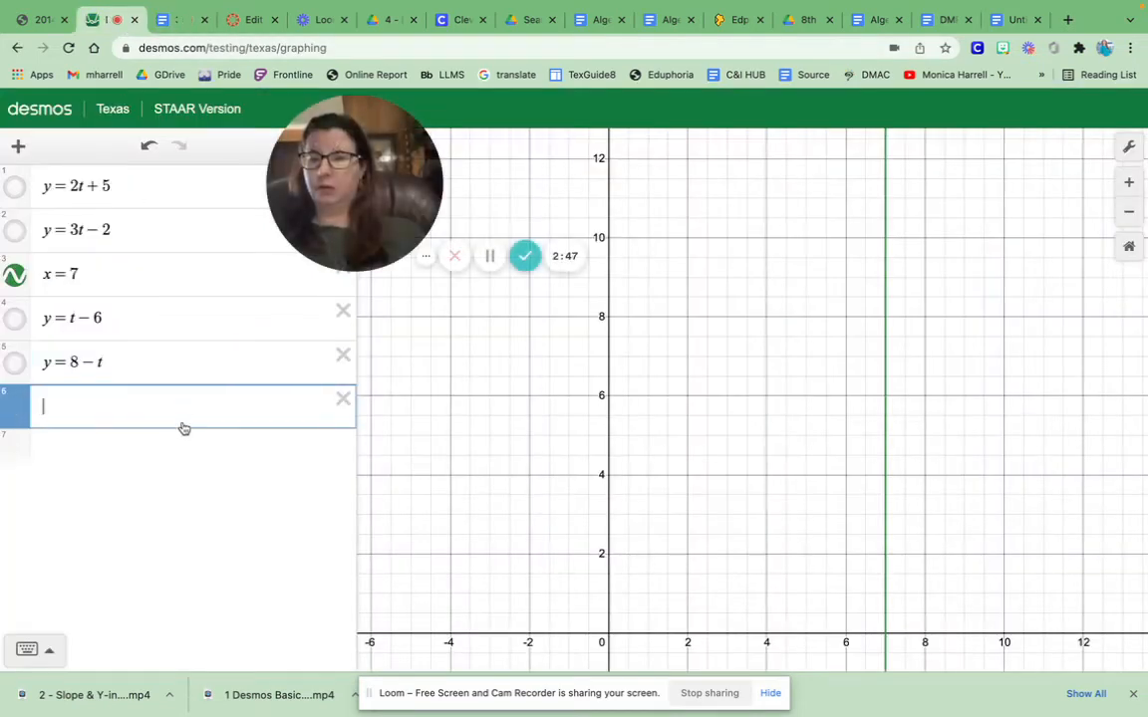
type("y =")
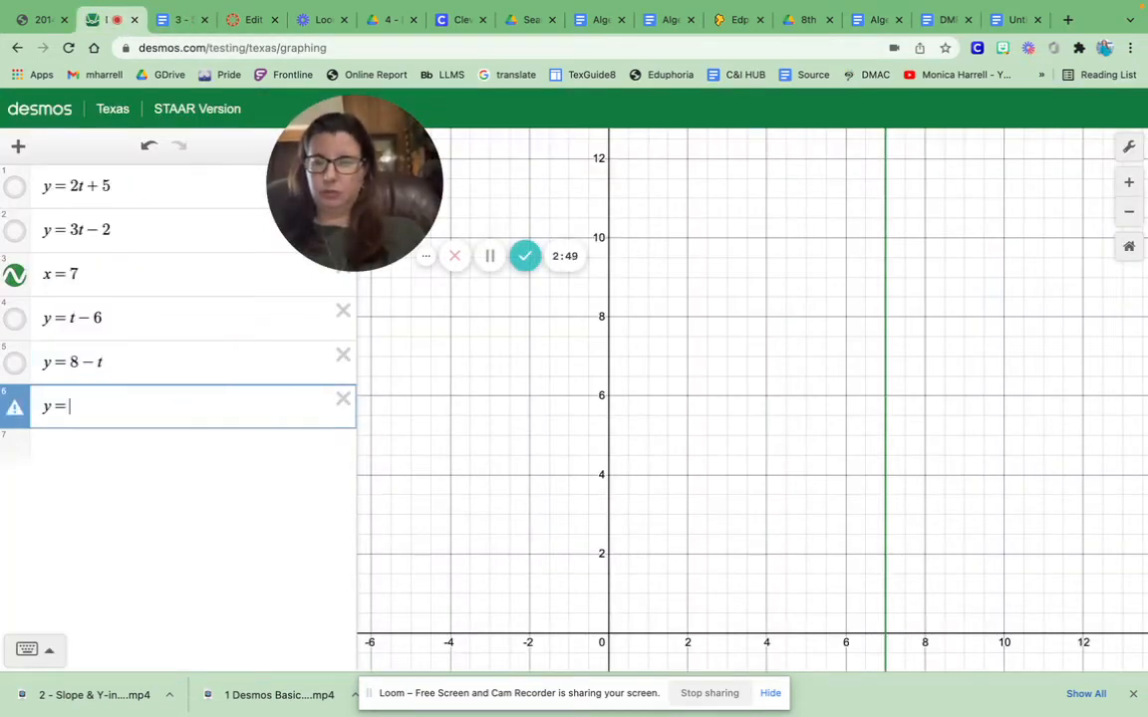
type(" 4t + 3.4")
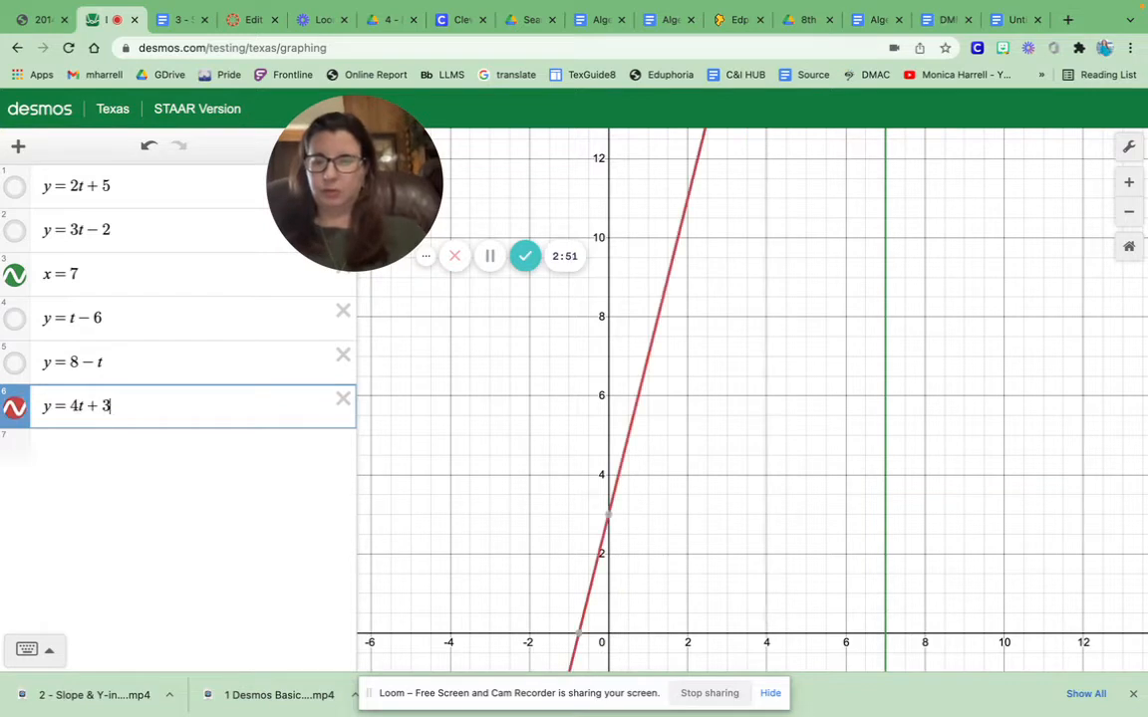
Step: Graph y = 2t − 11 as the seventh expression, rechecking the second side of equation III in the Google Docs document
left_click(97, 468)
type("y=")
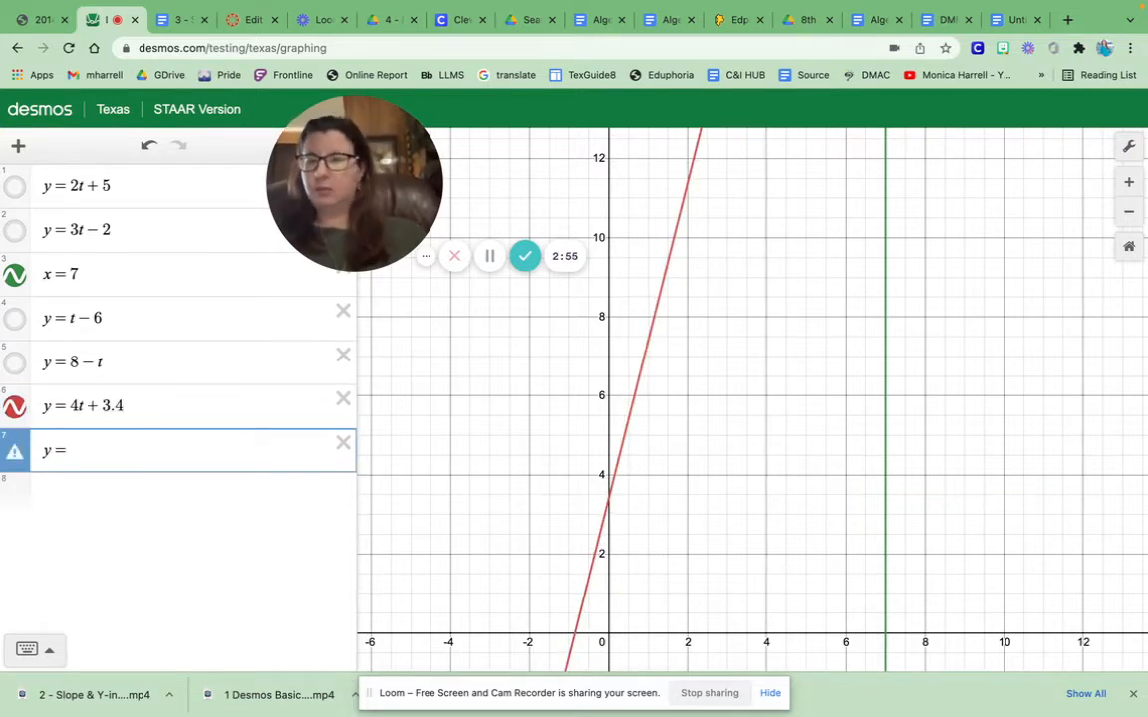
left_click(181, 26)
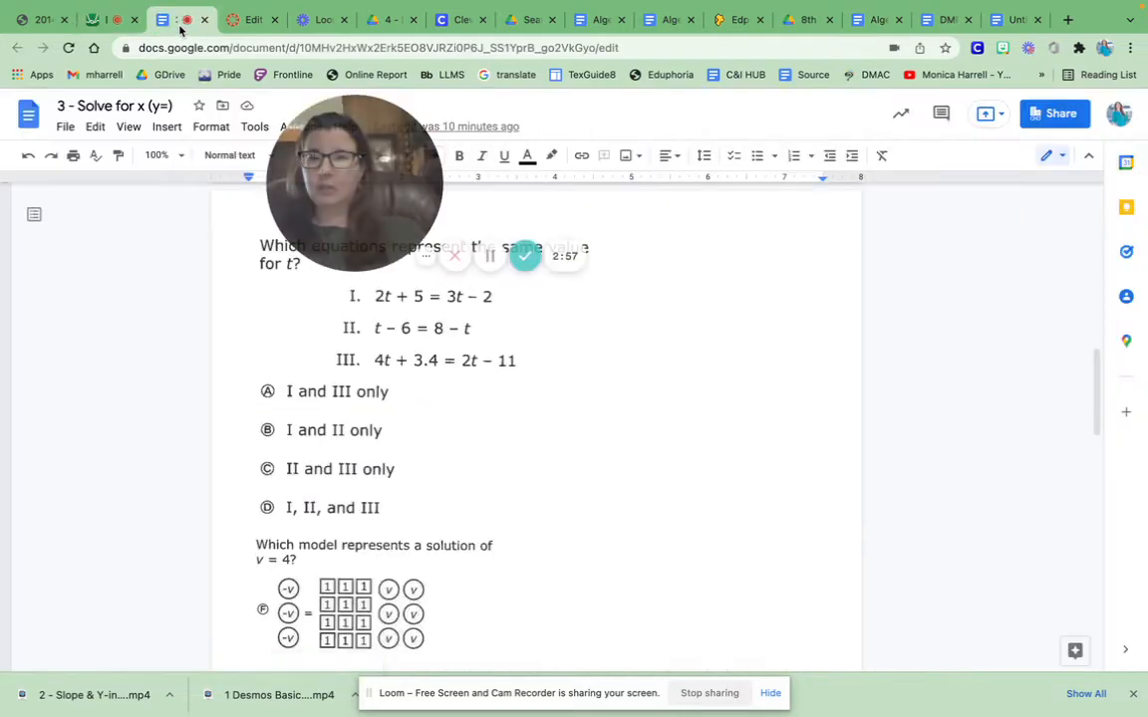
left_click(99, 22)
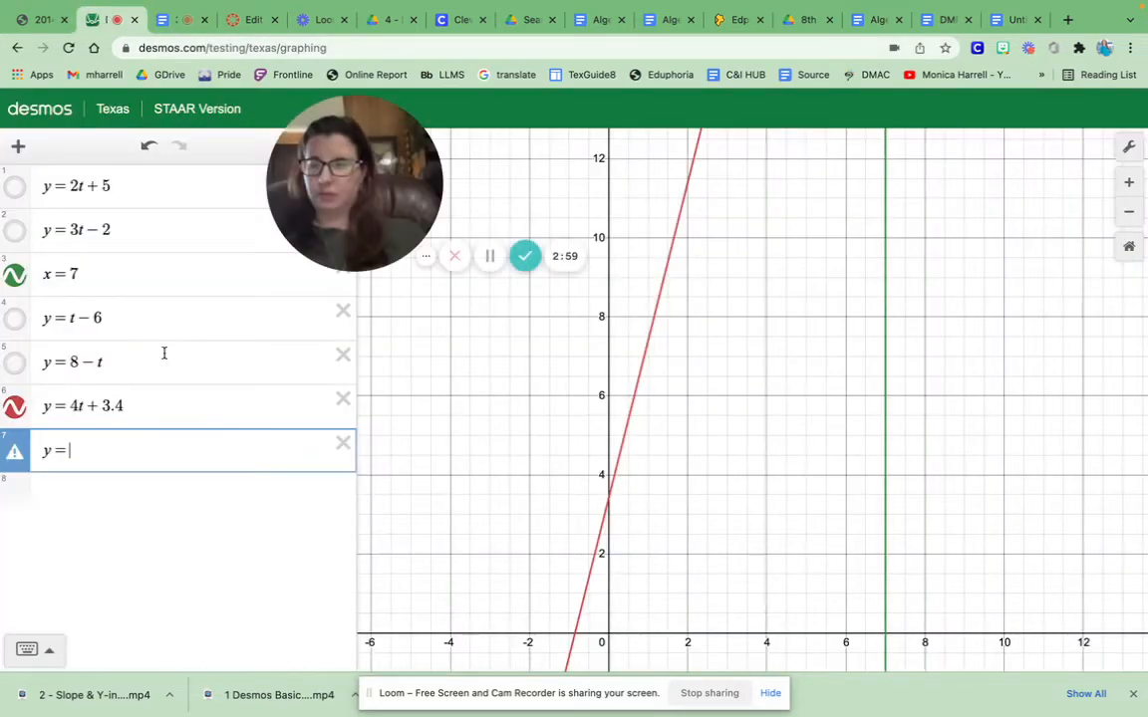
type("2t-1")
type("11")
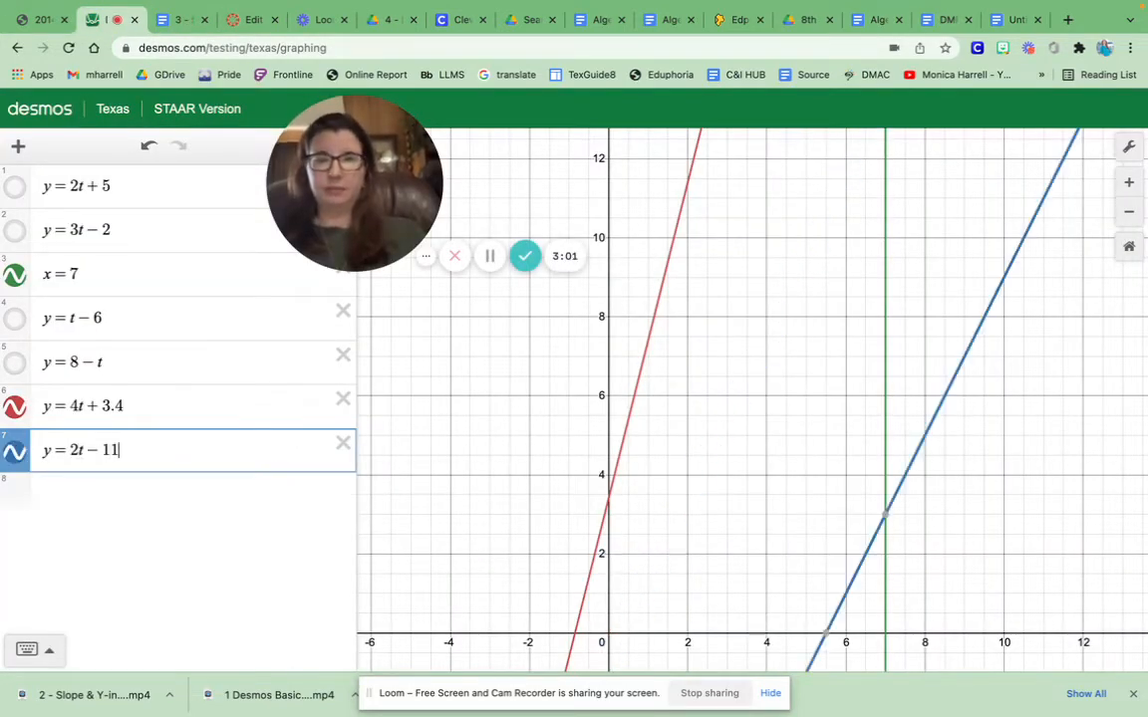
Step: Examine the point where y = 4t + 3.4 crosses y = 2t − 11 and compare it with the line x = 7
left_click(1128, 212)
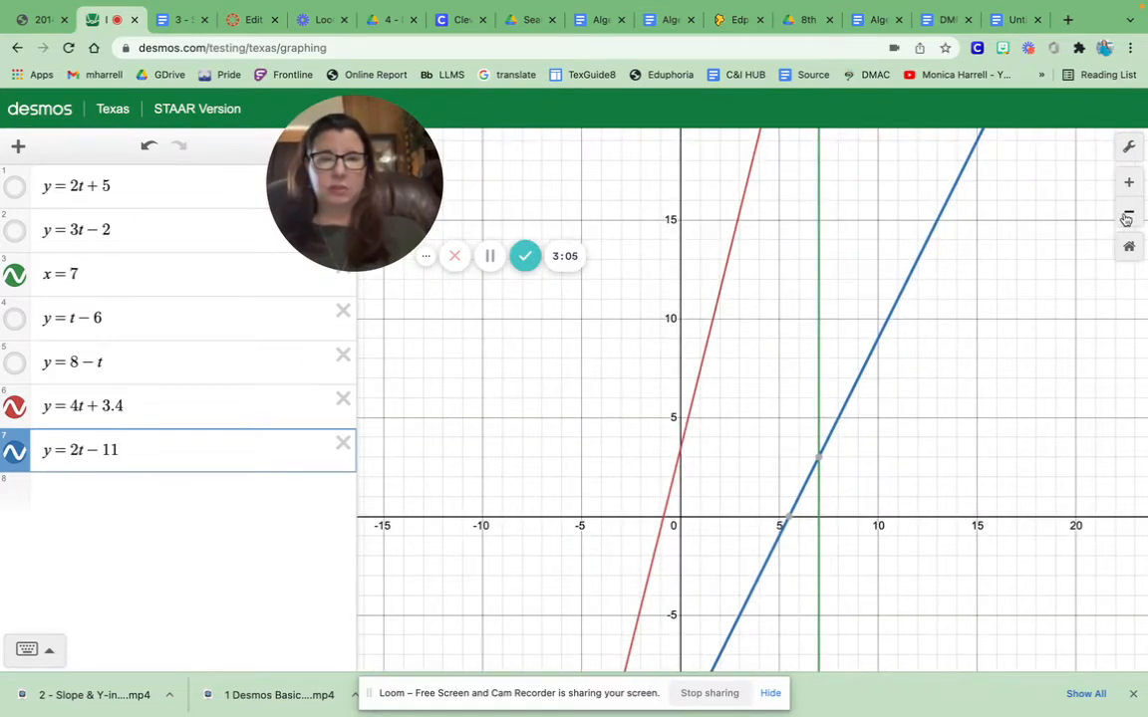
left_click(1126, 215)
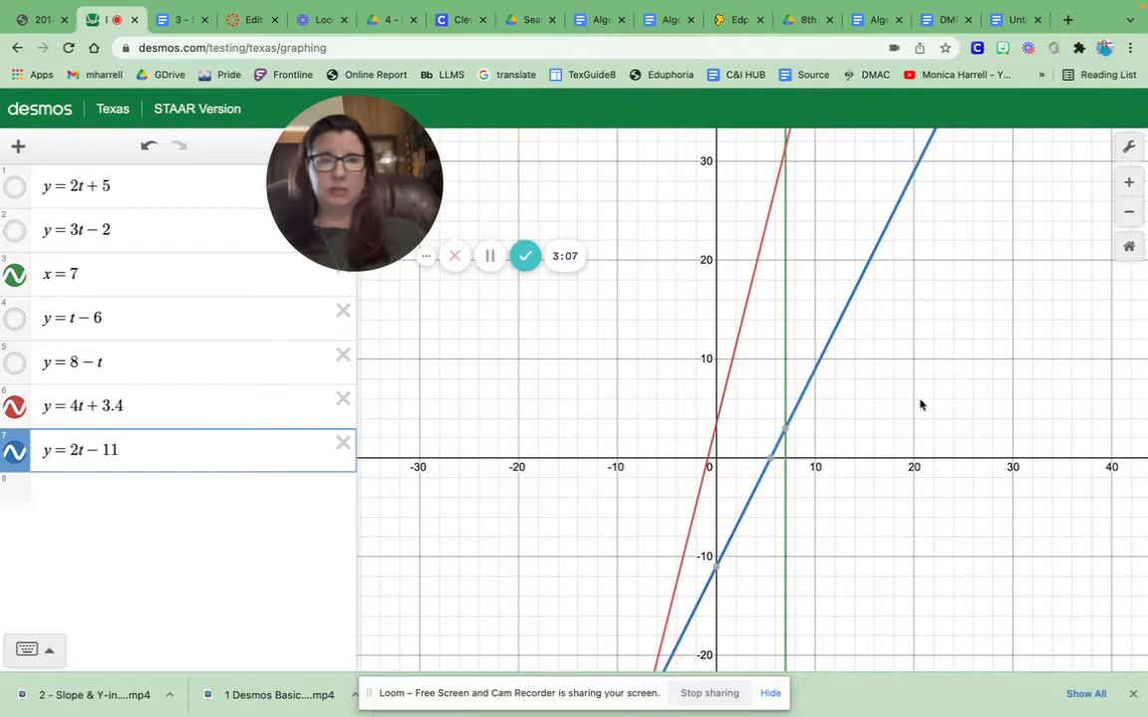
left_click_drag(919, 403, 1037, 246)
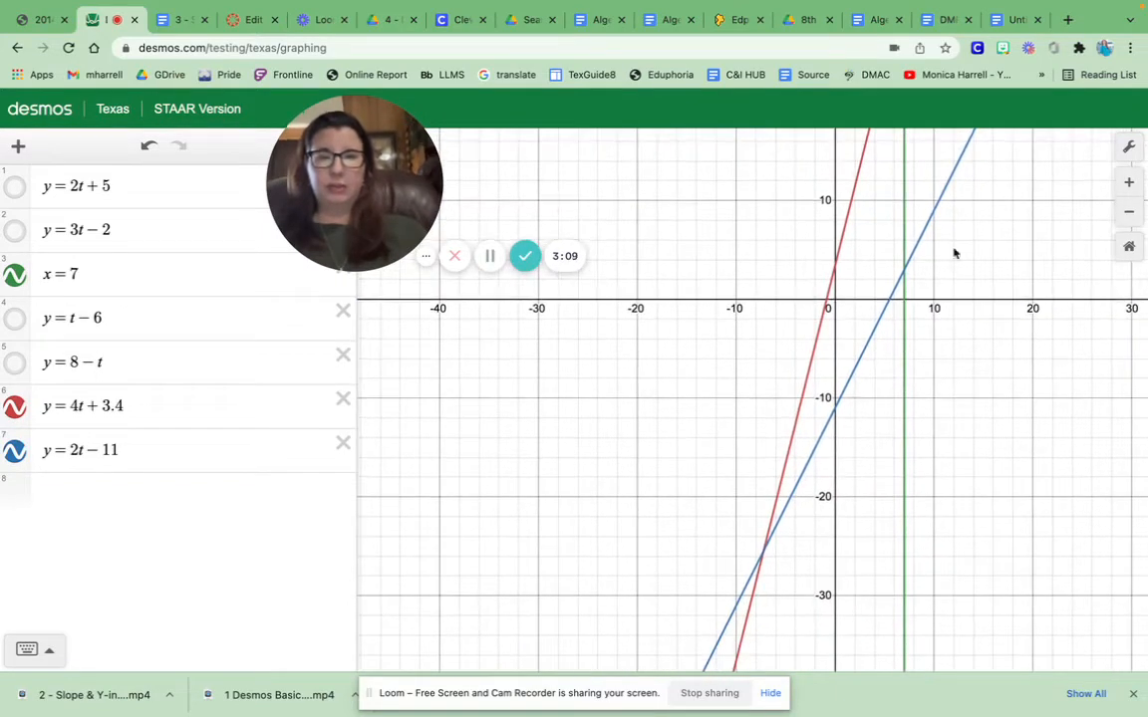
left_click(764, 553)
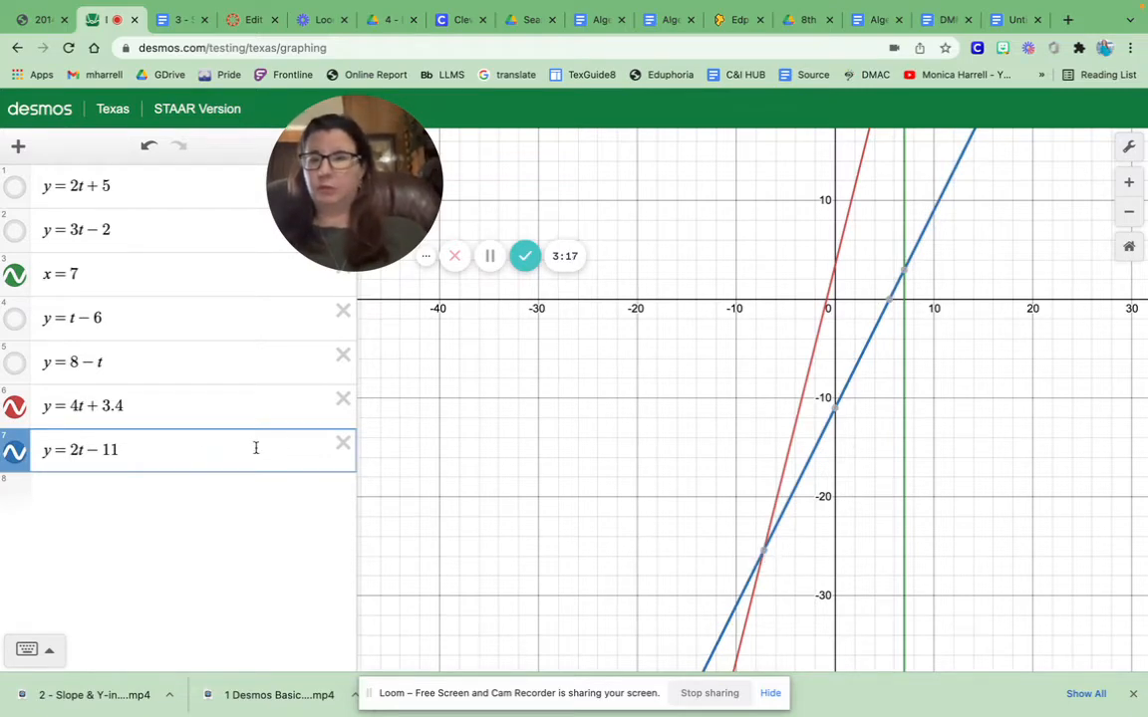
Step: Hide both graphs of equation III and display the graphs for both sides of equations I and II
left_click(15, 453)
left_click(14, 406)
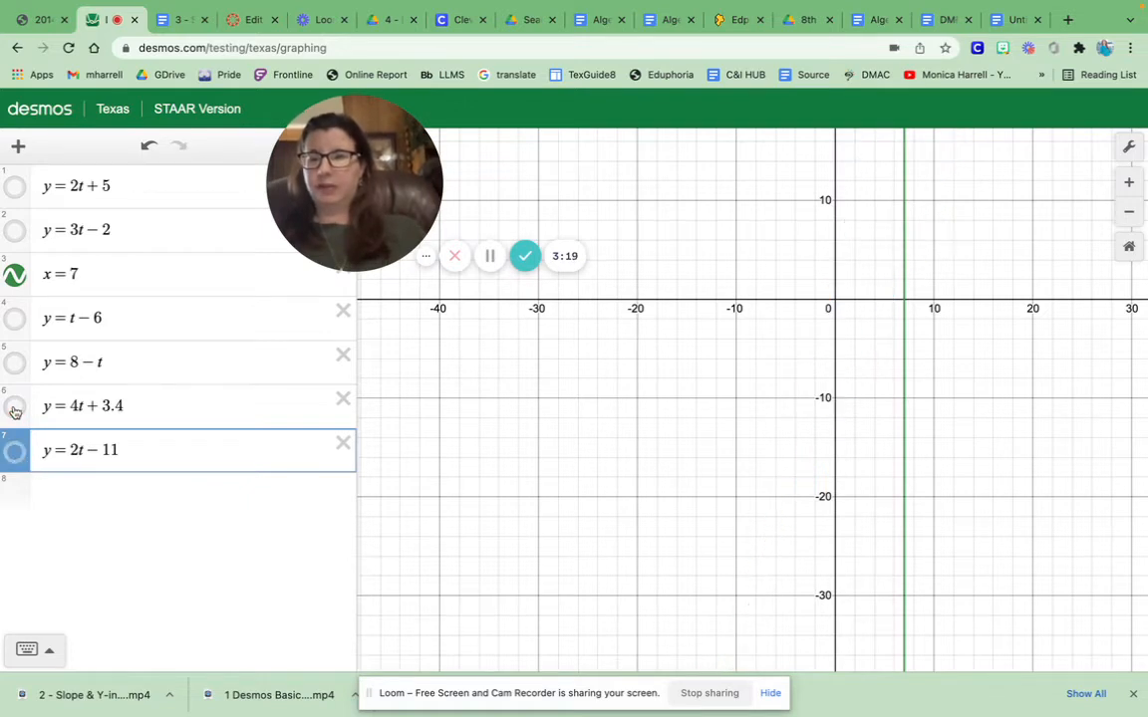
left_click(14, 362)
left_click(14, 319)
left_click(14, 230)
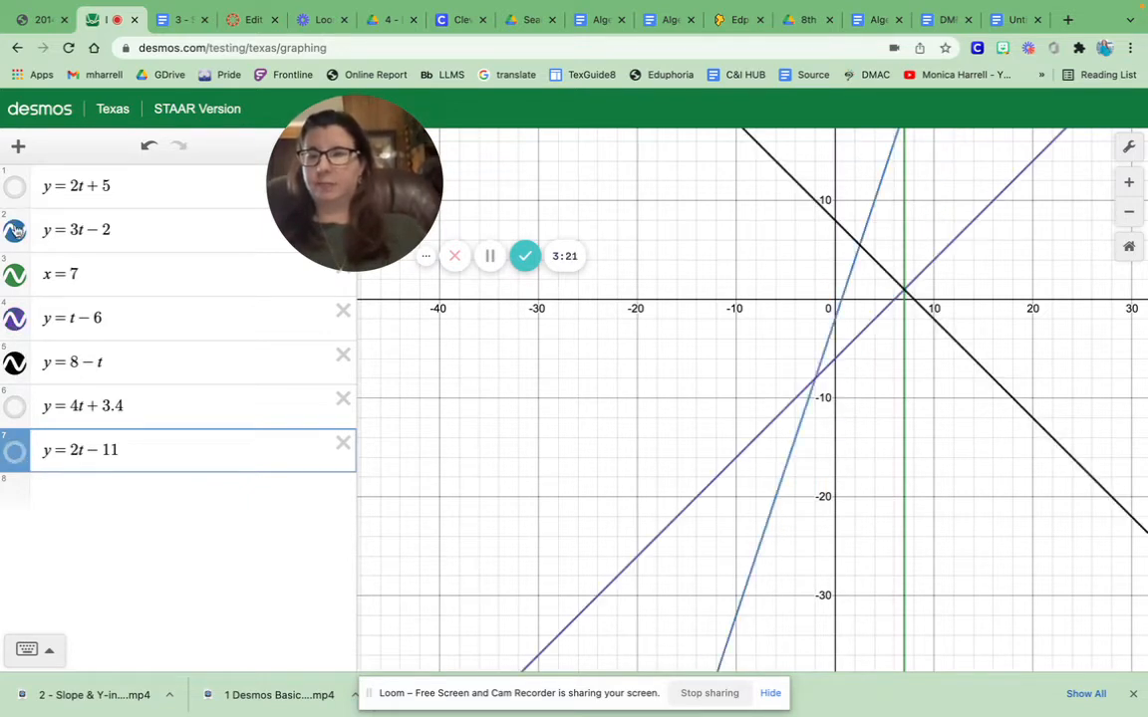
left_click(14, 186)
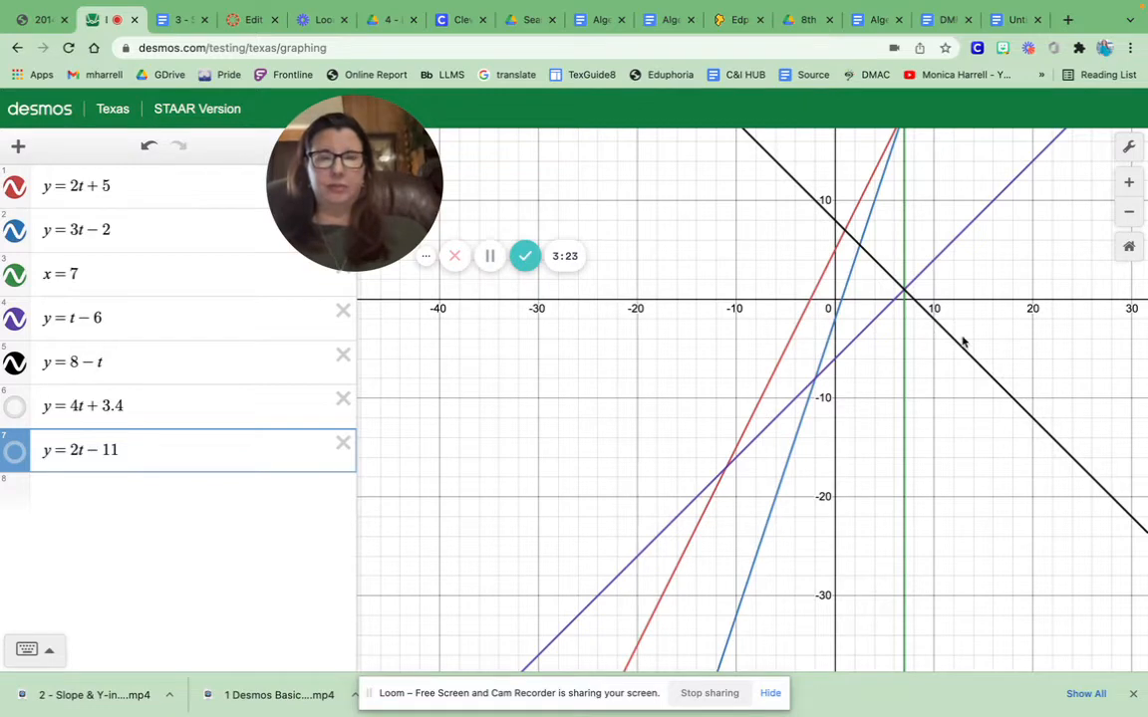
Step: Inspect where y = 8 − t and y = t − 6 cross relative to the vertical line x = 7
mouse_move(937, 328)
left_mouse_down()
mouse_move(931, 316)
mouse_move(966, 351)
left_mouse_up()
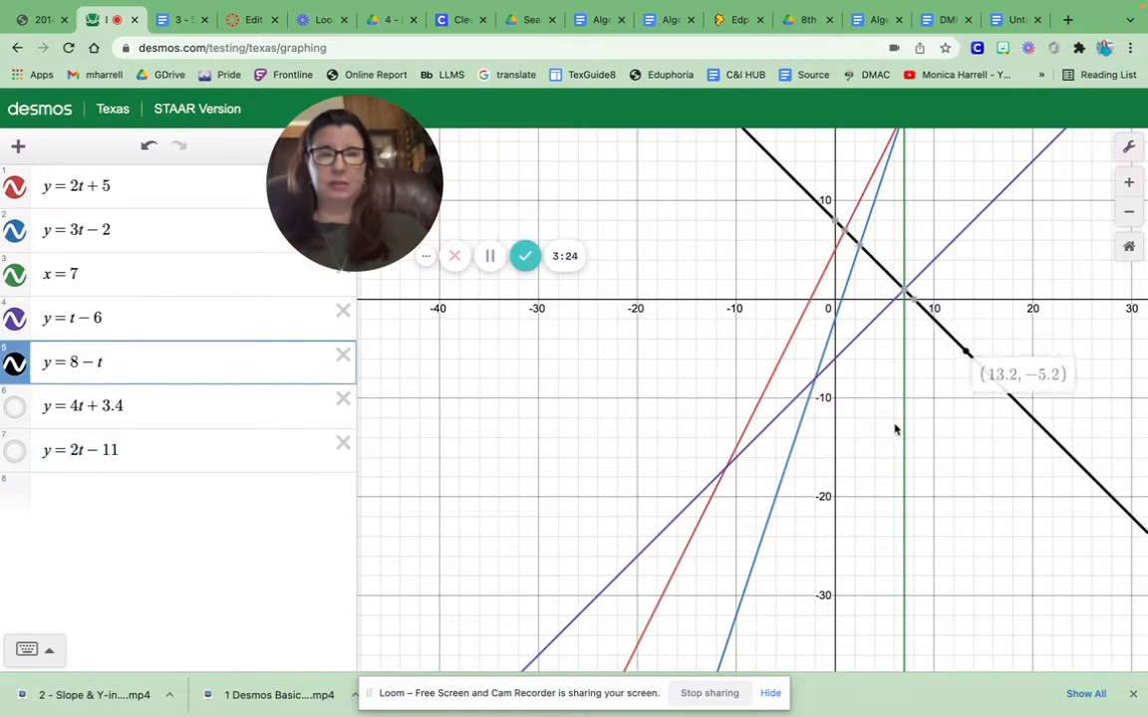
left_click(905, 294)
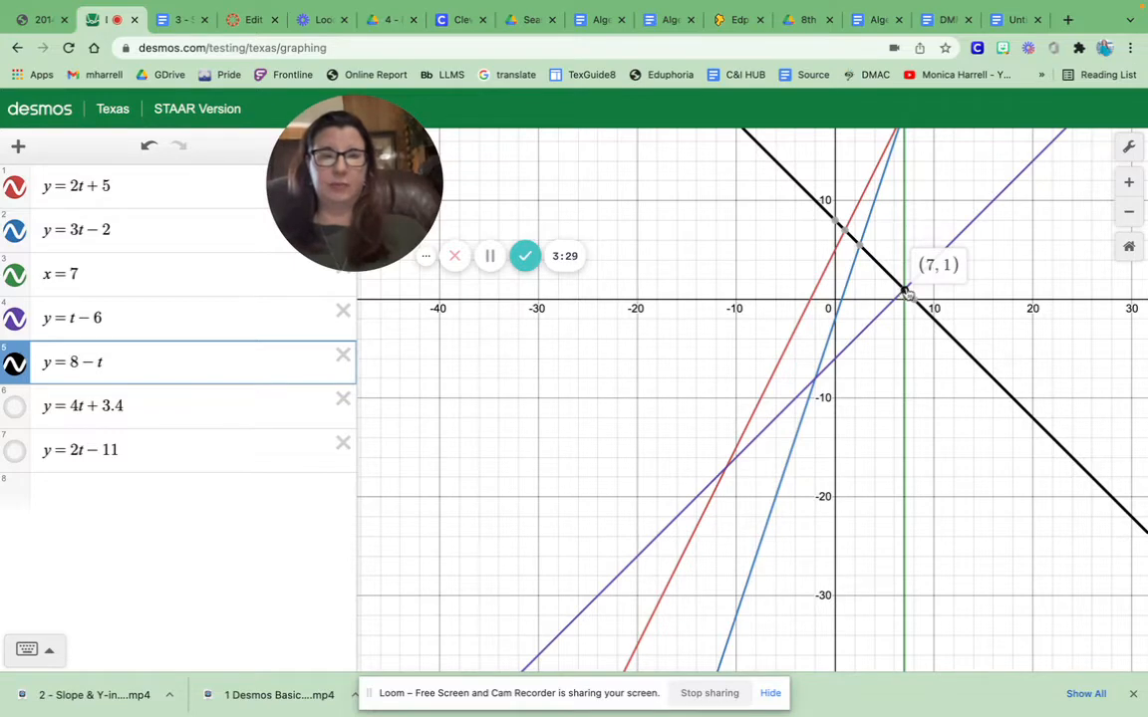
left_click_drag(879, 433, 820, 656)
left_click(843, 517)
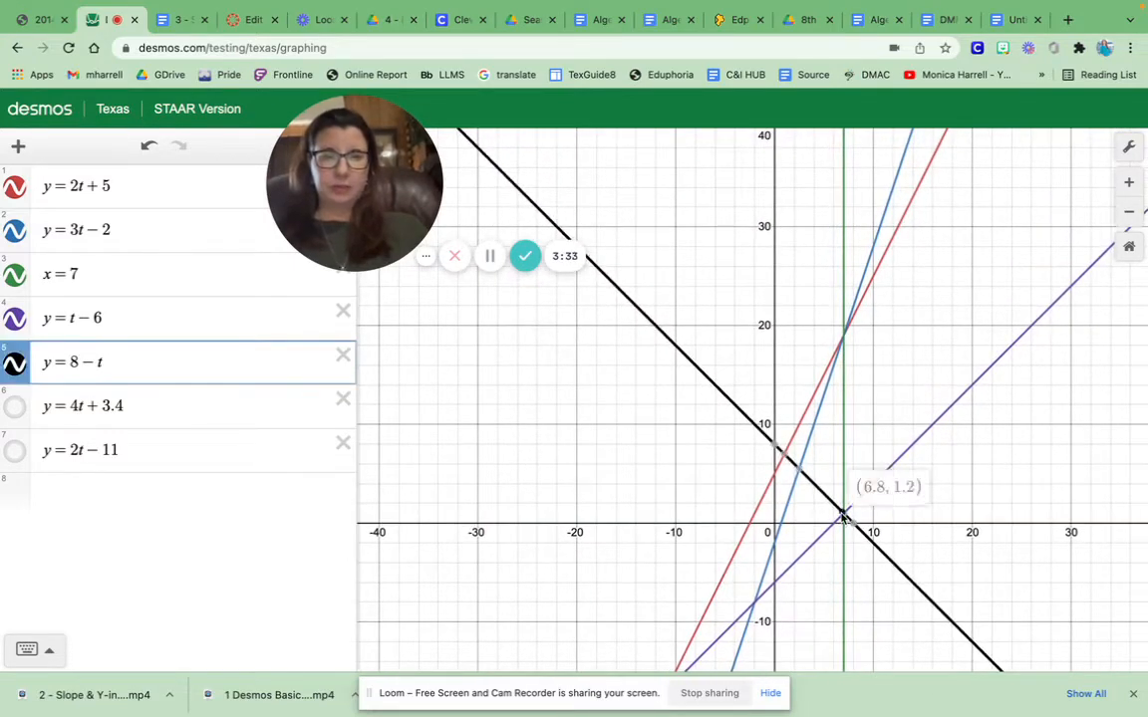
Step: Hide y = 3t − 2, x = 7 and y = 2t + 5, and show the coordinates where y = t − 6 meets y = 8 − t
left_click(14, 231)
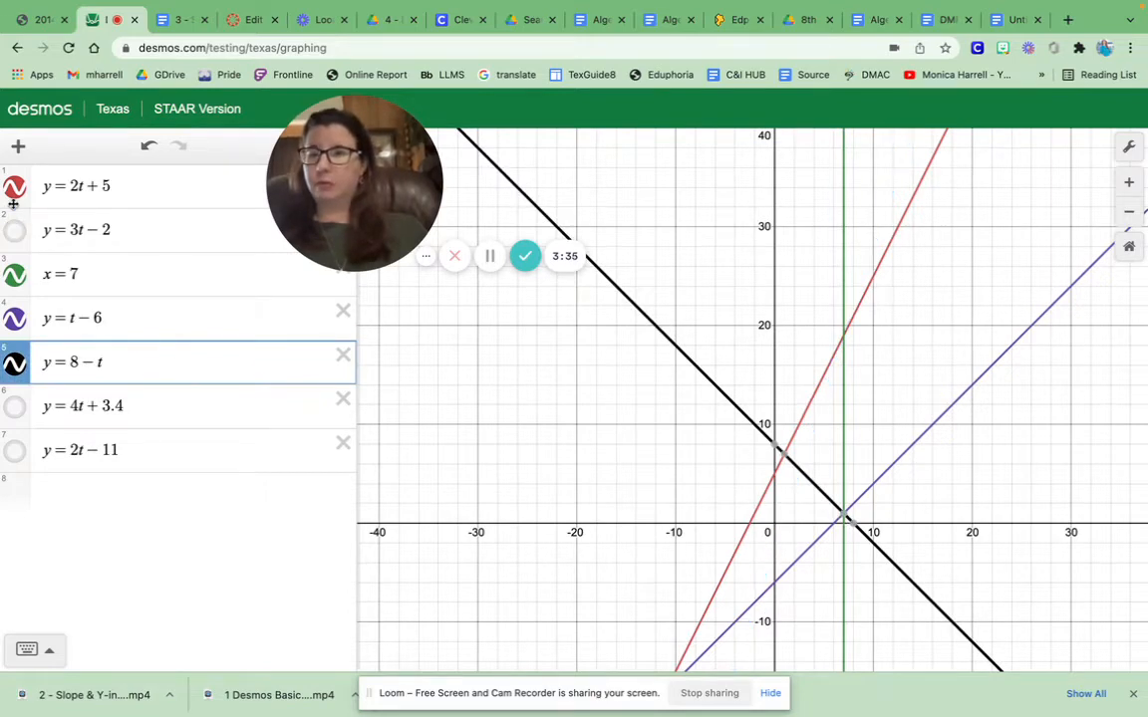
left_click(14, 267)
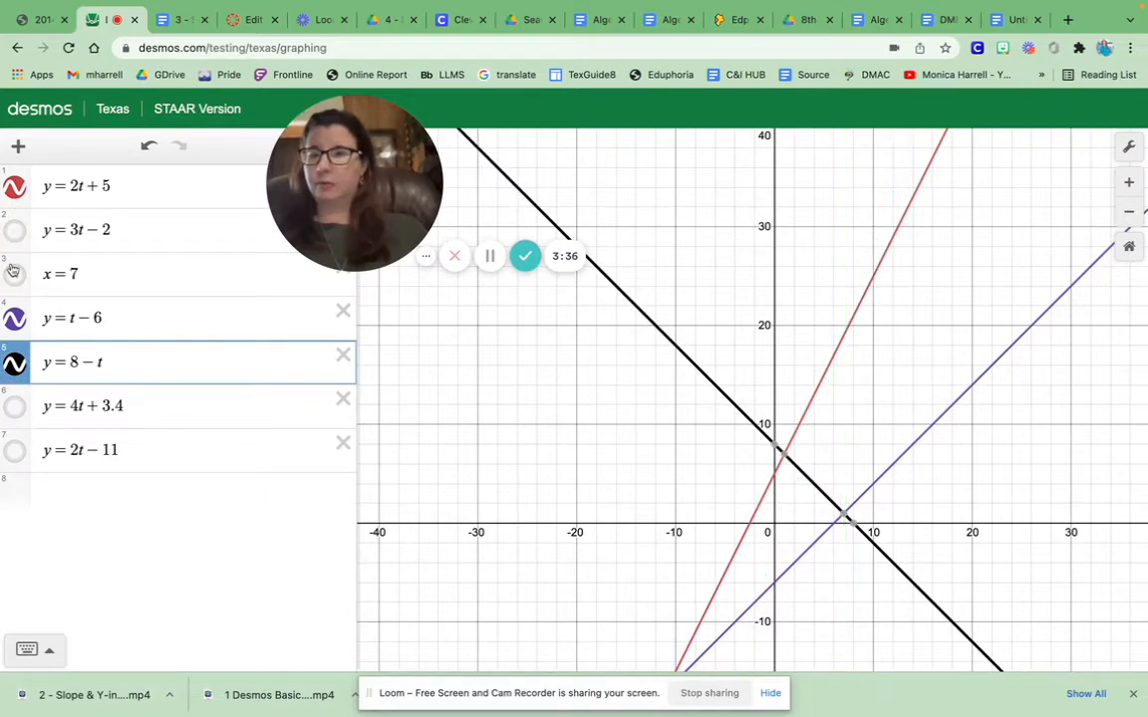
left_click(13, 188)
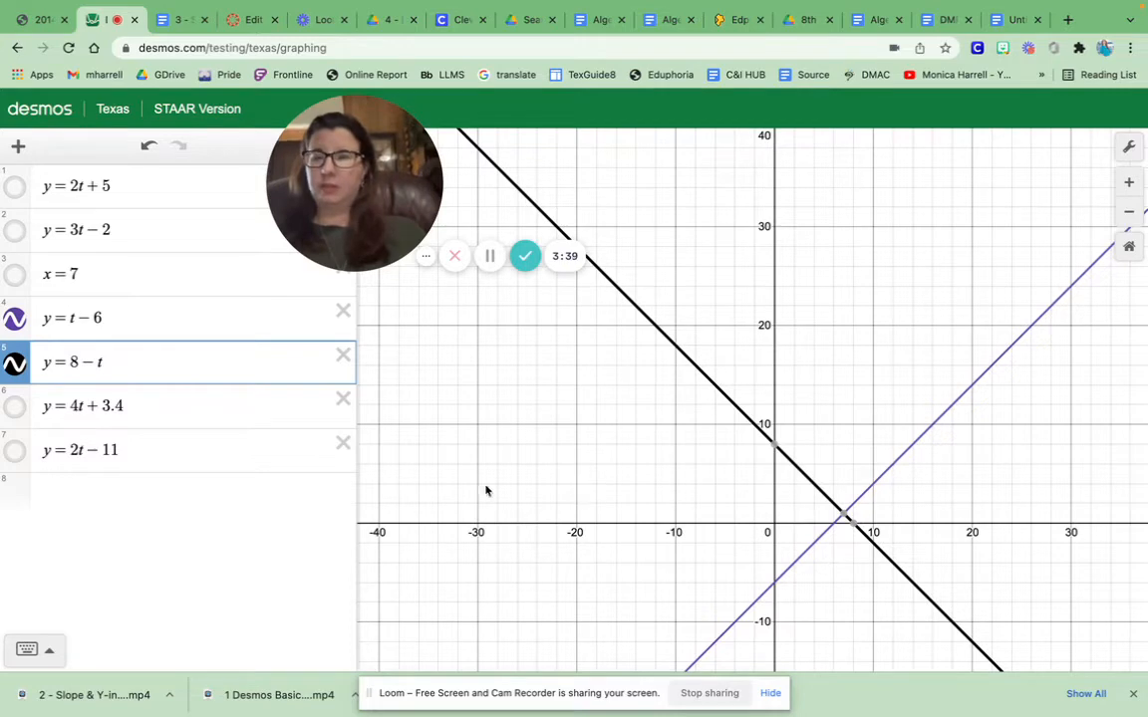
left_click(843, 516)
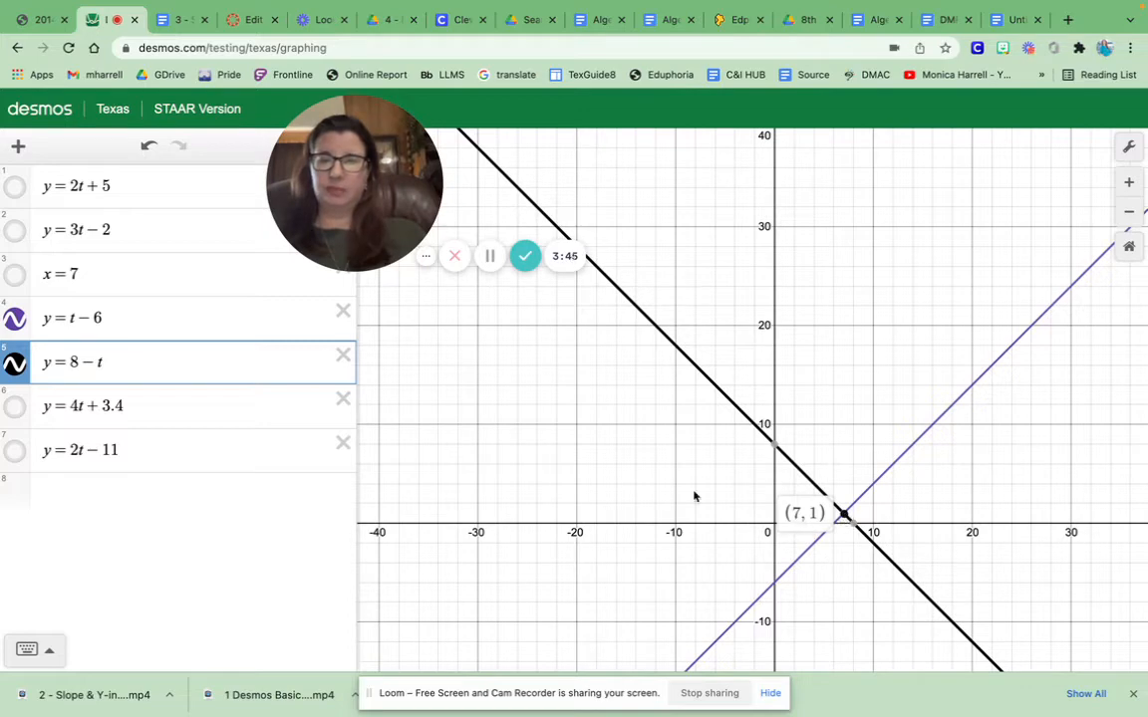
Step: Display y = 3t − 2 and y = 2t + 5 again, show their intersection's coordinates, and turn the line x = 7 back on
left_click(15, 230)
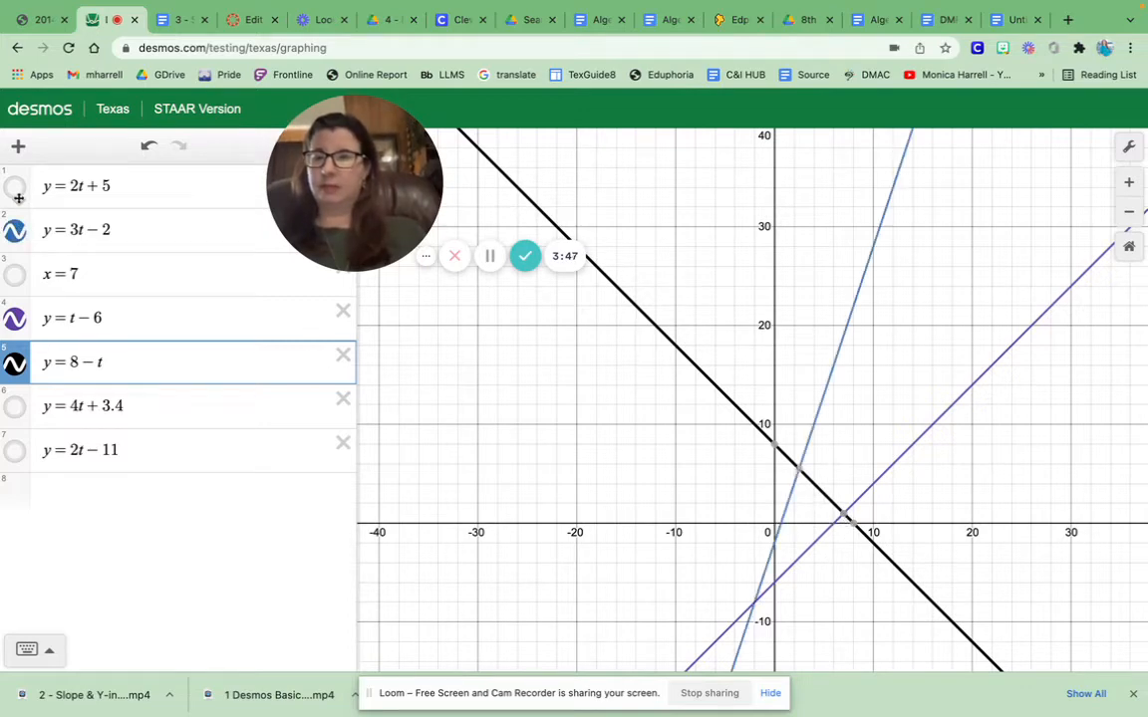
left_click(16, 185)
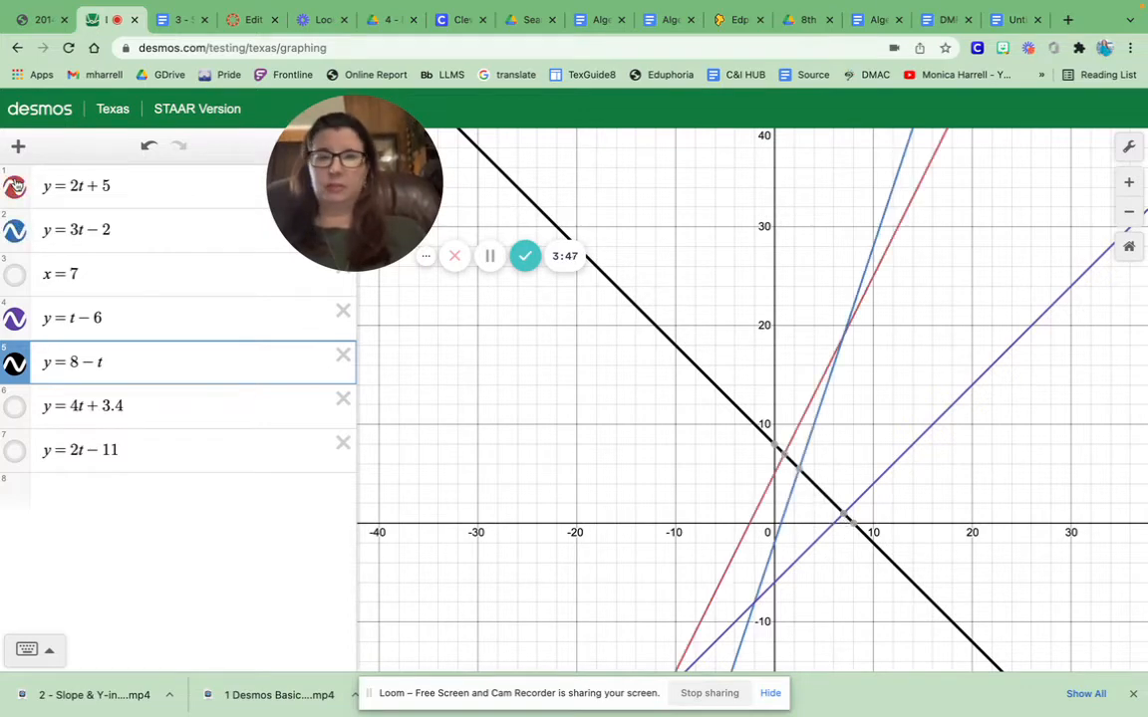
left_click(847, 339)
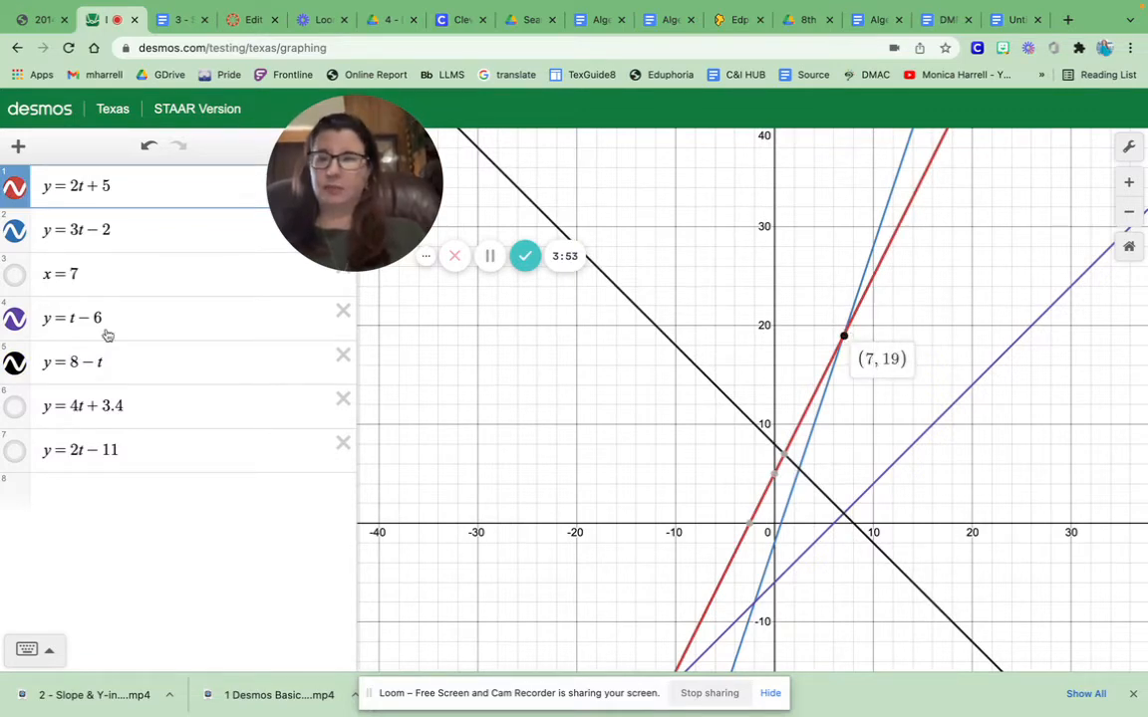
left_click(15, 276)
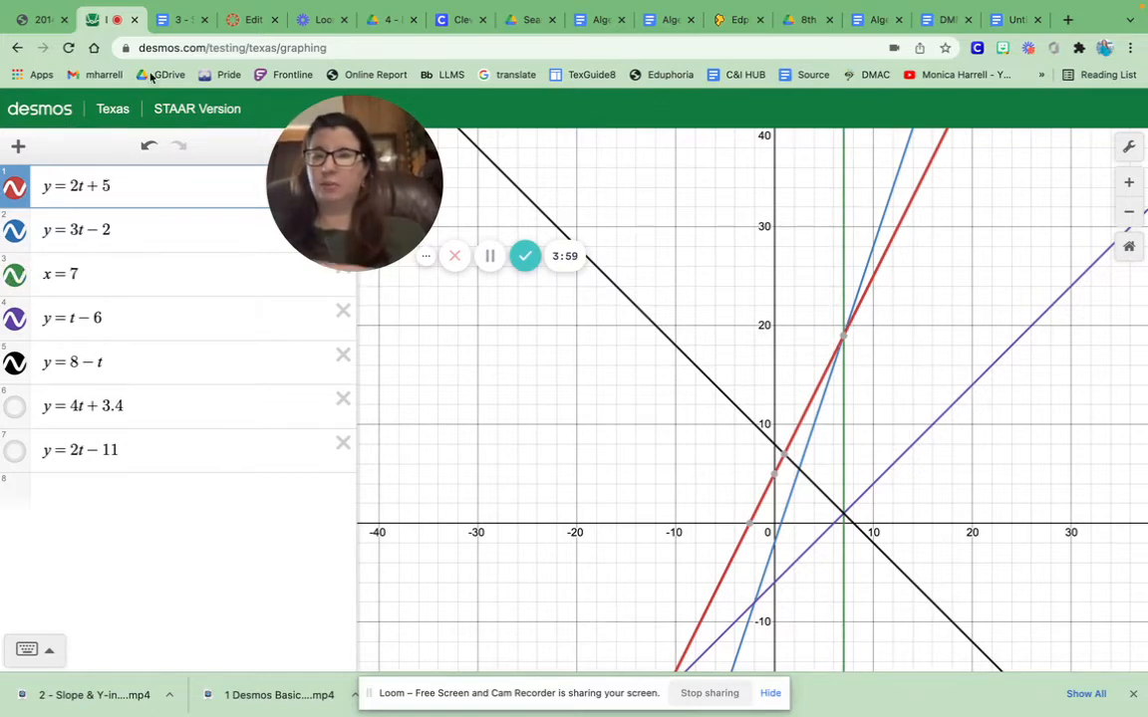
Step: Review the answer choices in the Google Docs document, and bring the next question about the model for v = 4 into view
left_click(178, 20)
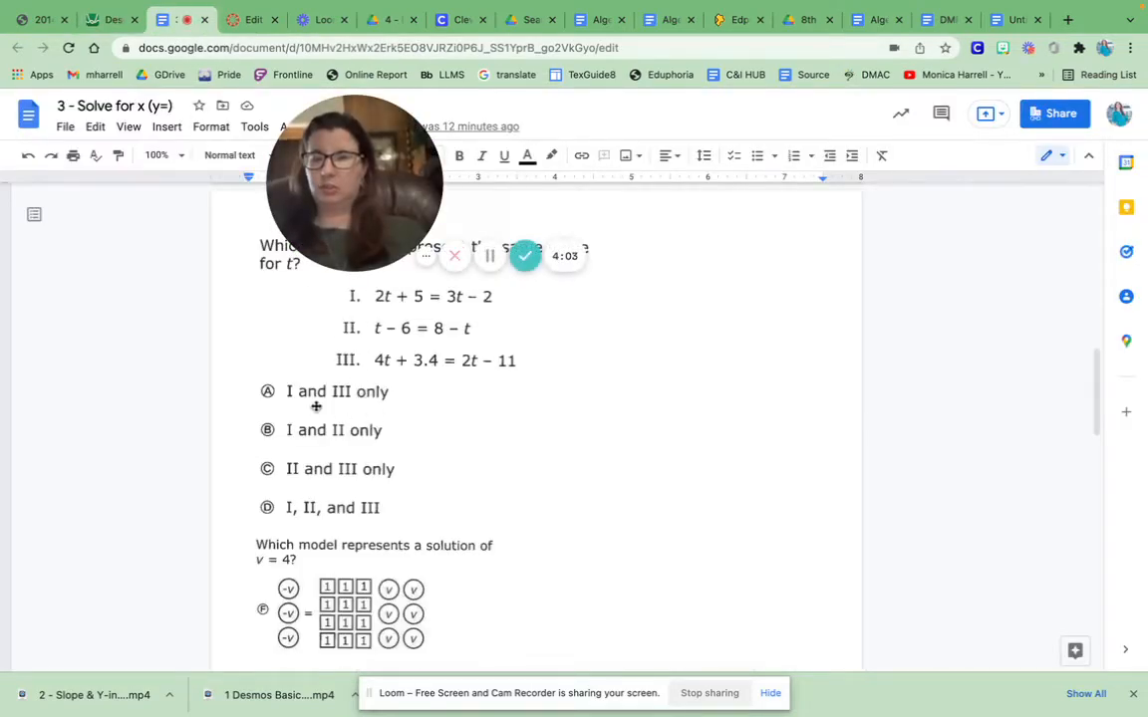
mouse_move(355, 178)
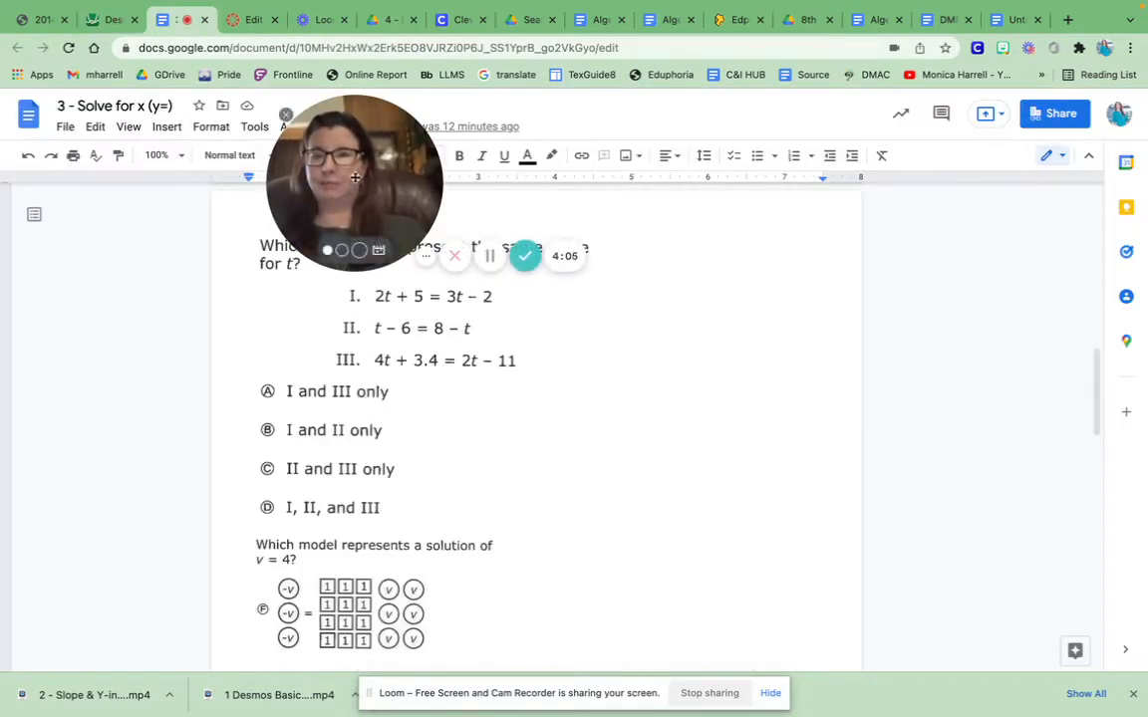
left_click_drag(354, 178, 126, 488)
left_click(585, 553)
scroll(593, 440, "down", 3)
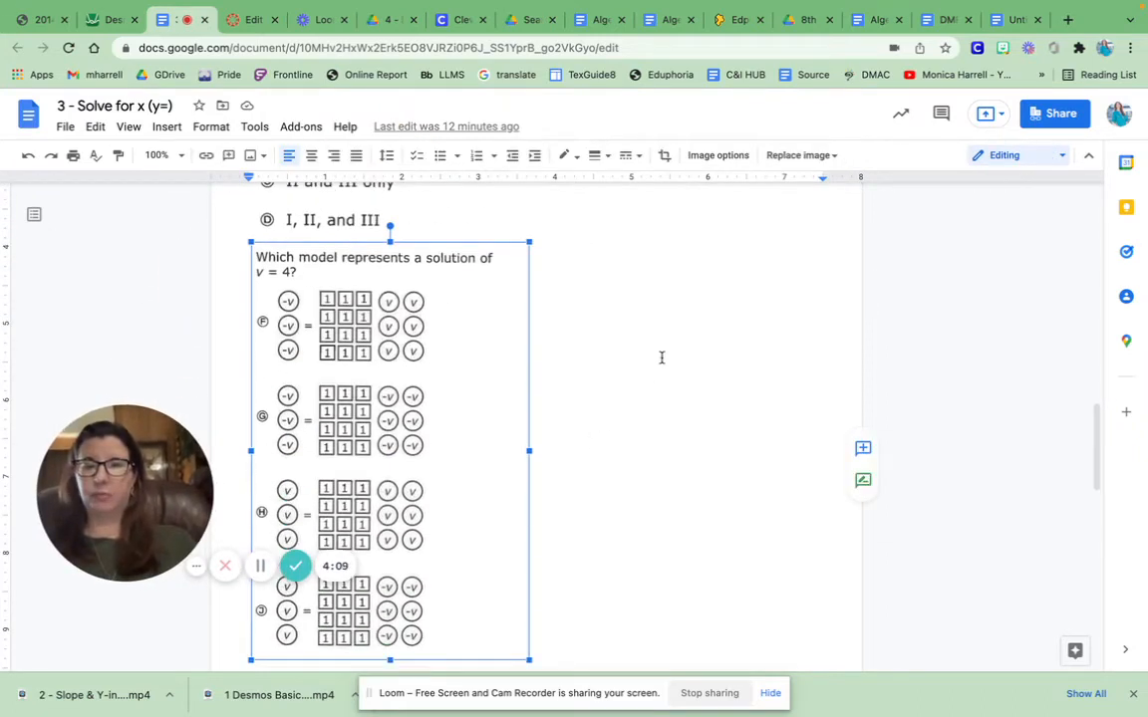
scroll(661, 358, "down", 1)
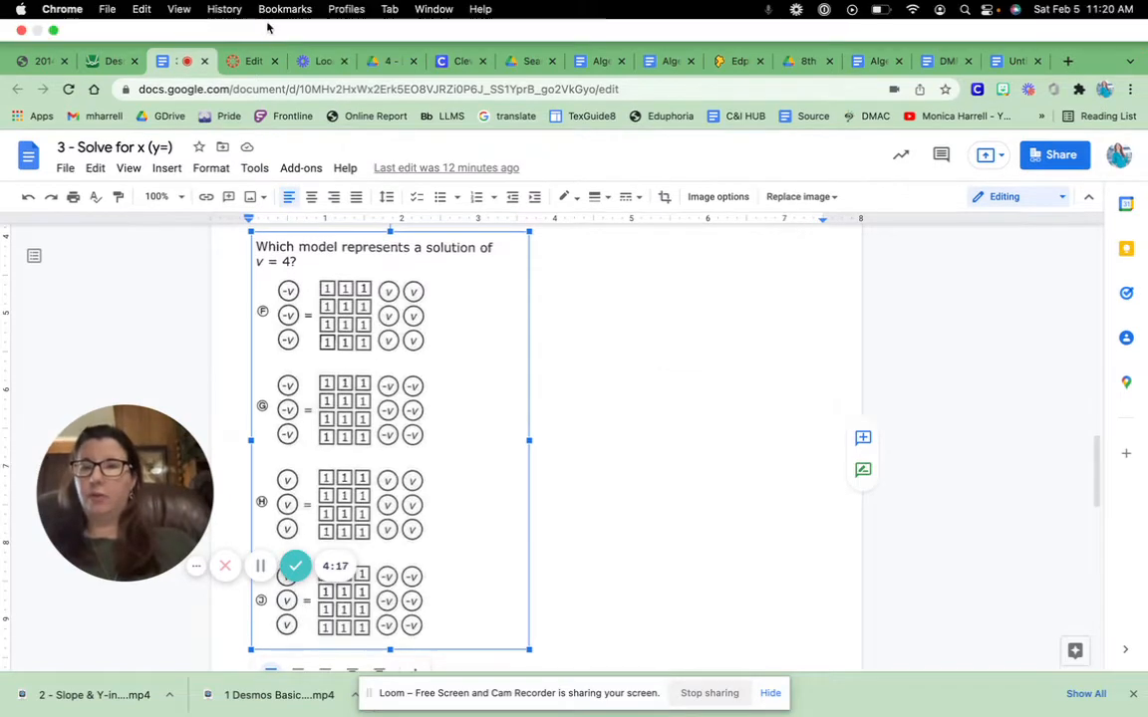
Step: Switch back to Desmos and delete all expressions from the list, leaving an empty first expression ready for entry
left_click(242, 60)
left_click(113, 61)
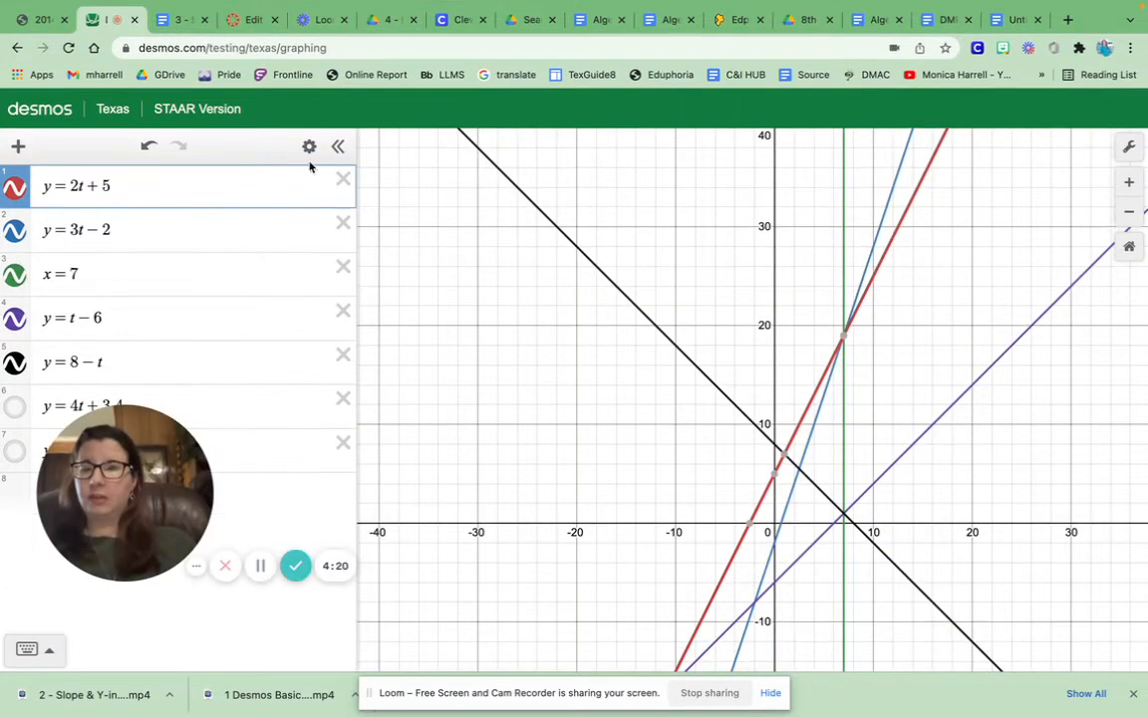
left_click(309, 147)
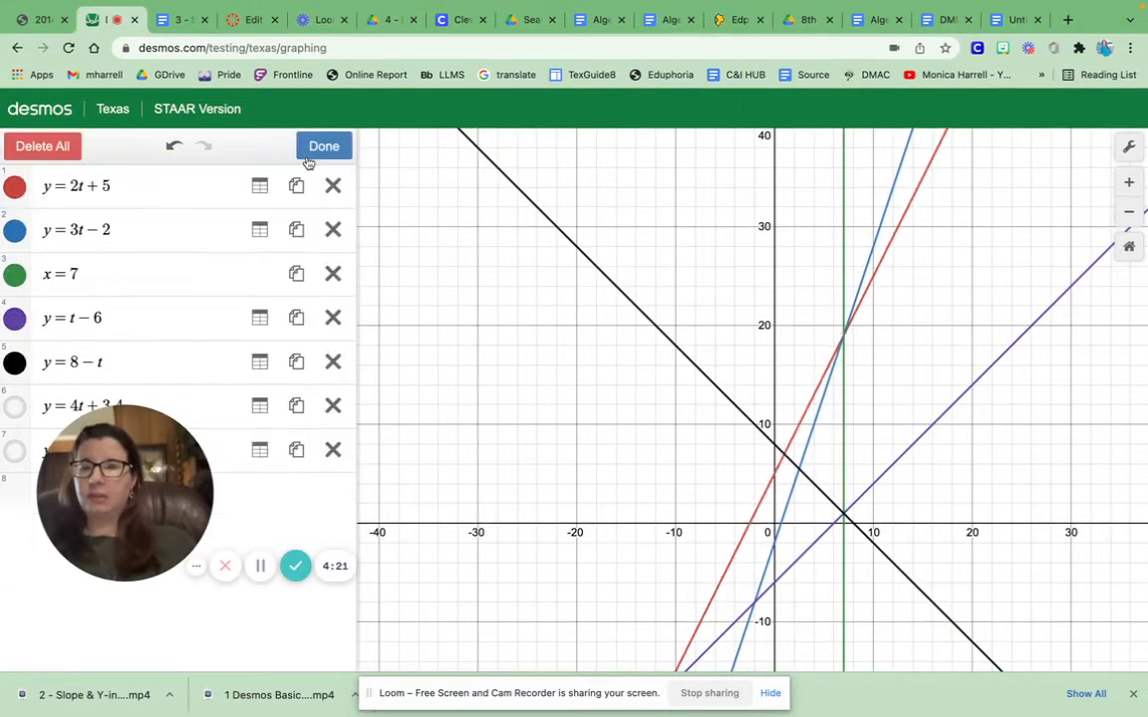
left_click(45, 147)
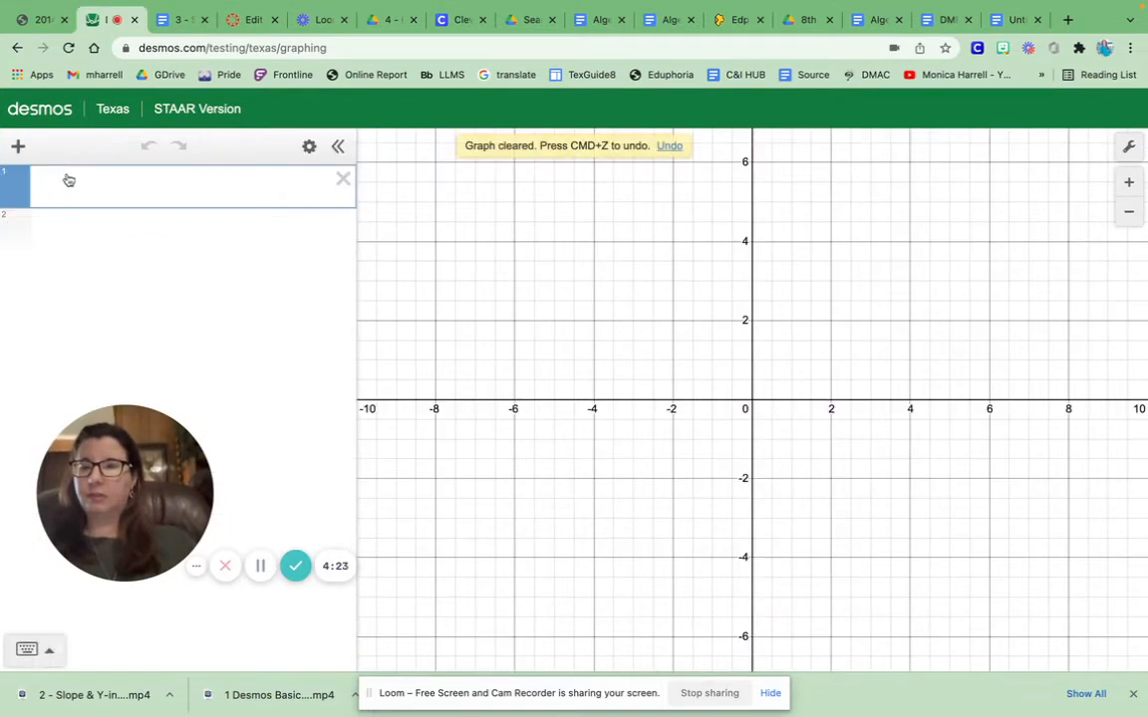
left_click(311, 146)
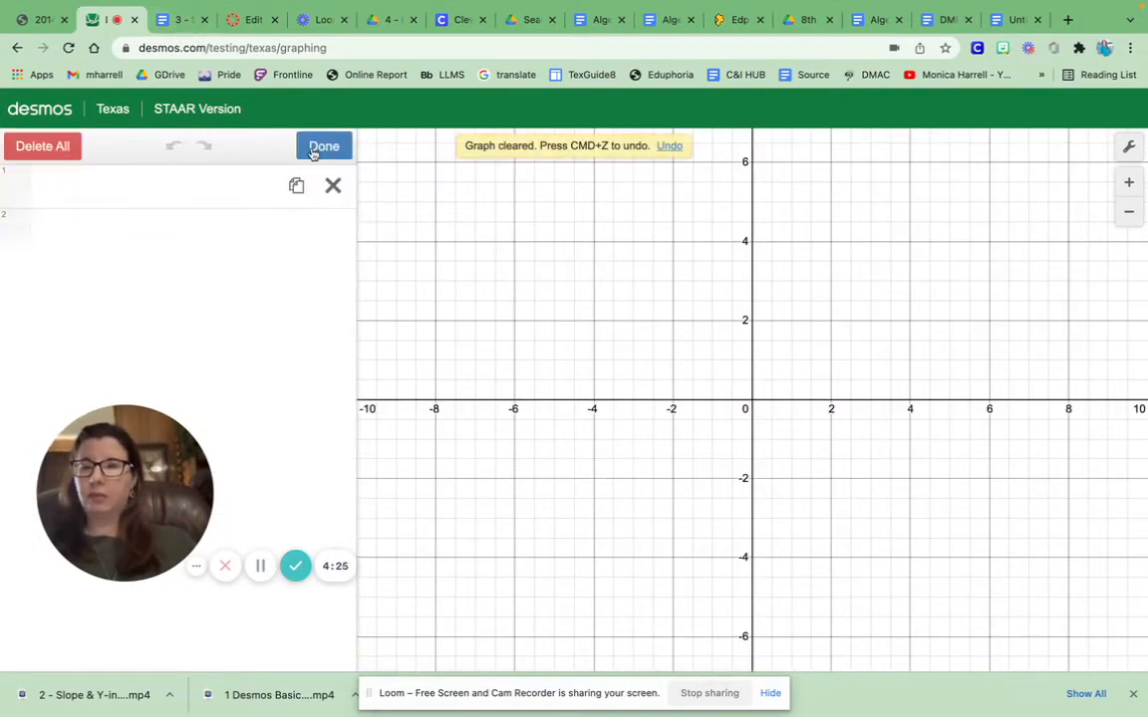
left_click(59, 152)
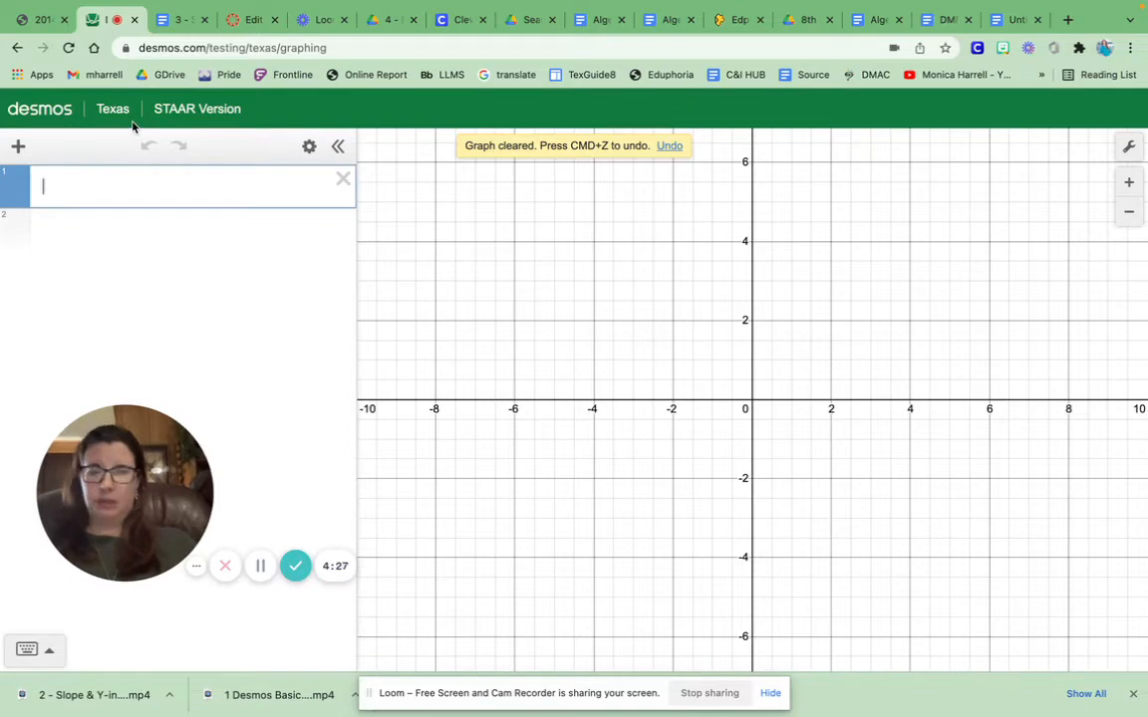
Step: Graph y = −3v as the first expression, reading the left side of model F from the Google Docs question
type("y=")
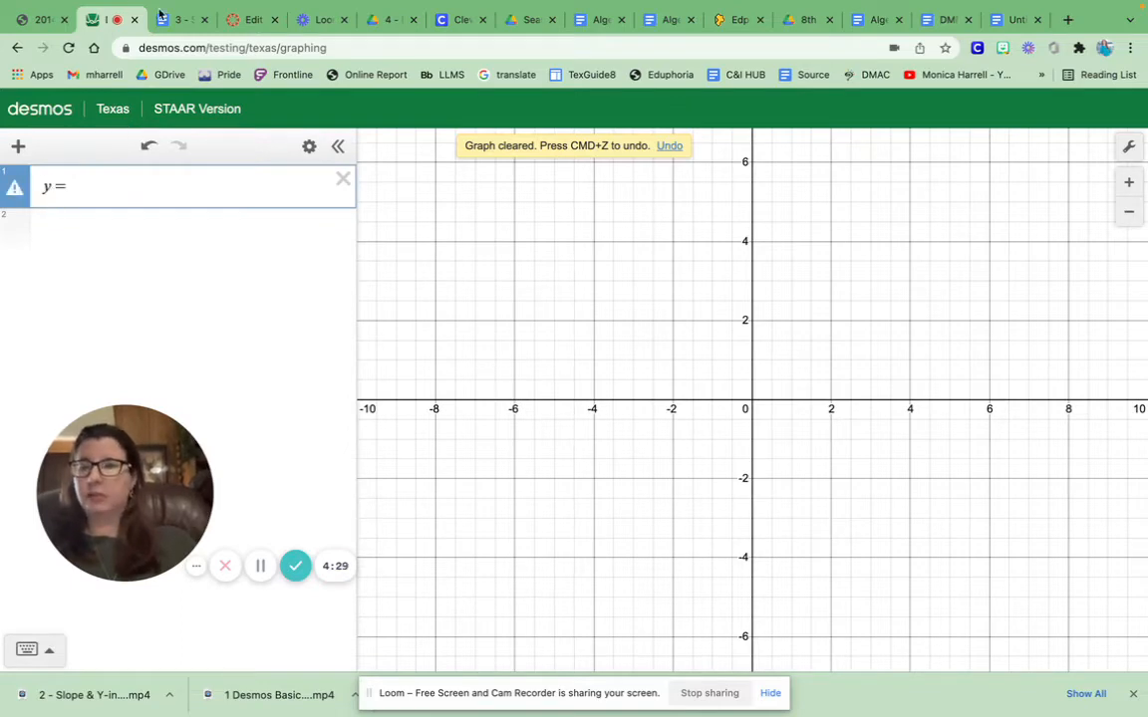
left_click(179, 20)
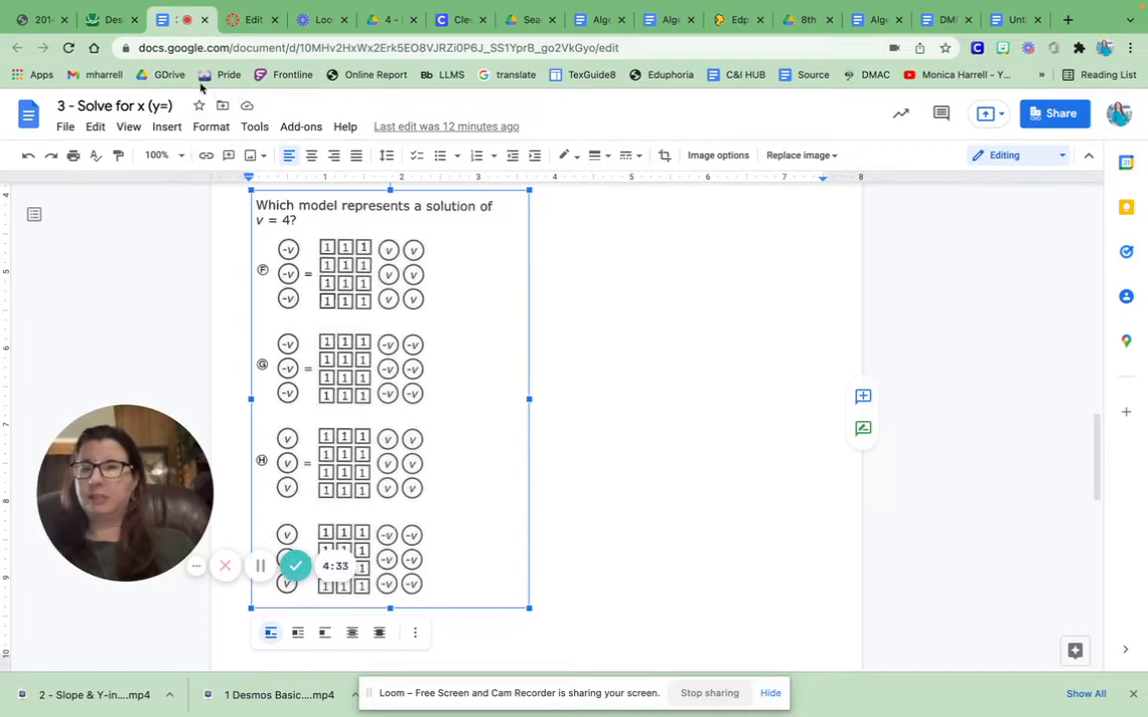
left_click(108, 20)
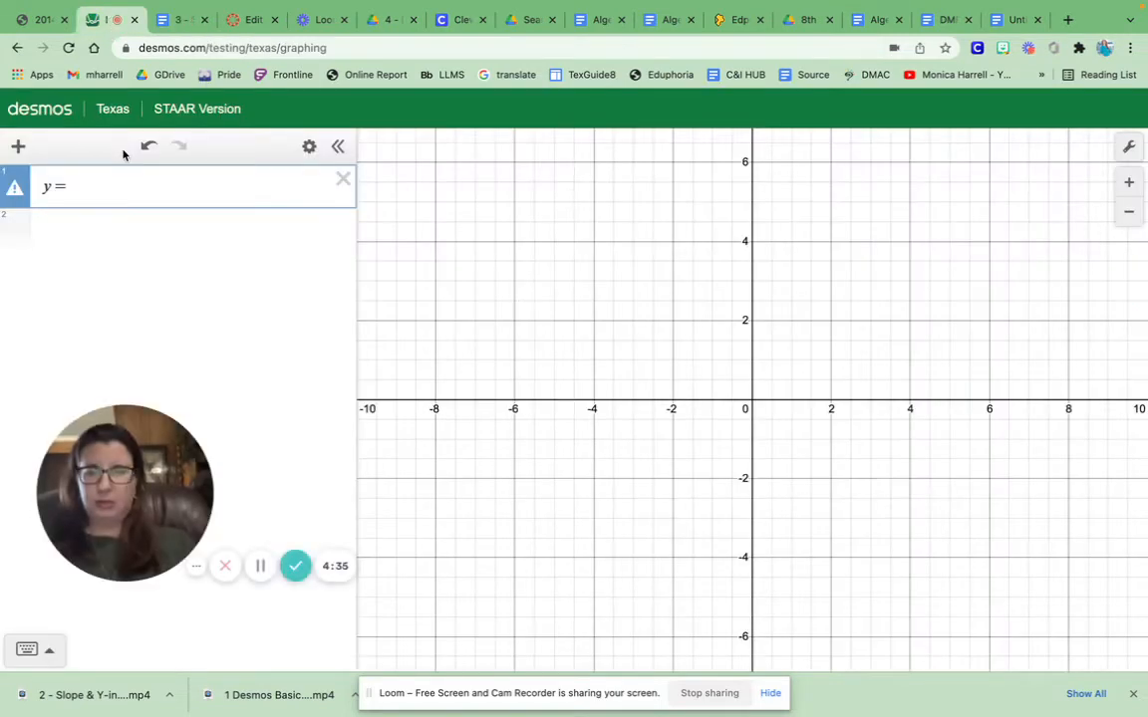
type("-3x")
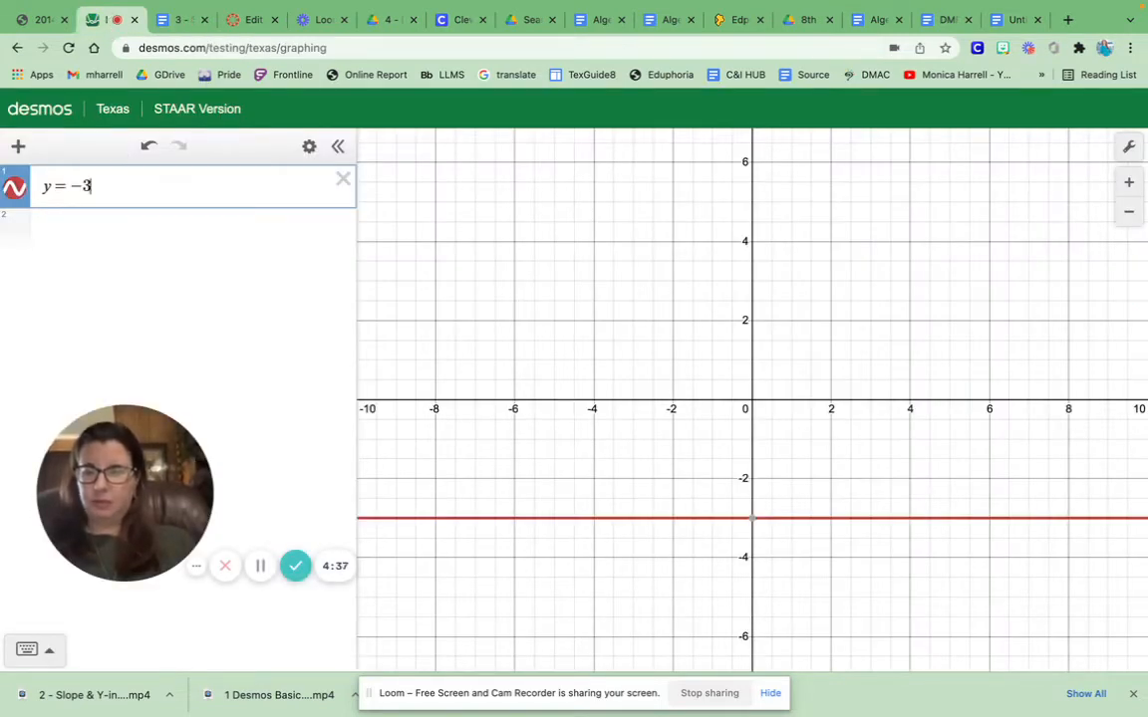
Step: Graph model F's right side from the Google Docs question as y = 12 + 6v and show the coordinates where both lines meet
left_click(97, 226)
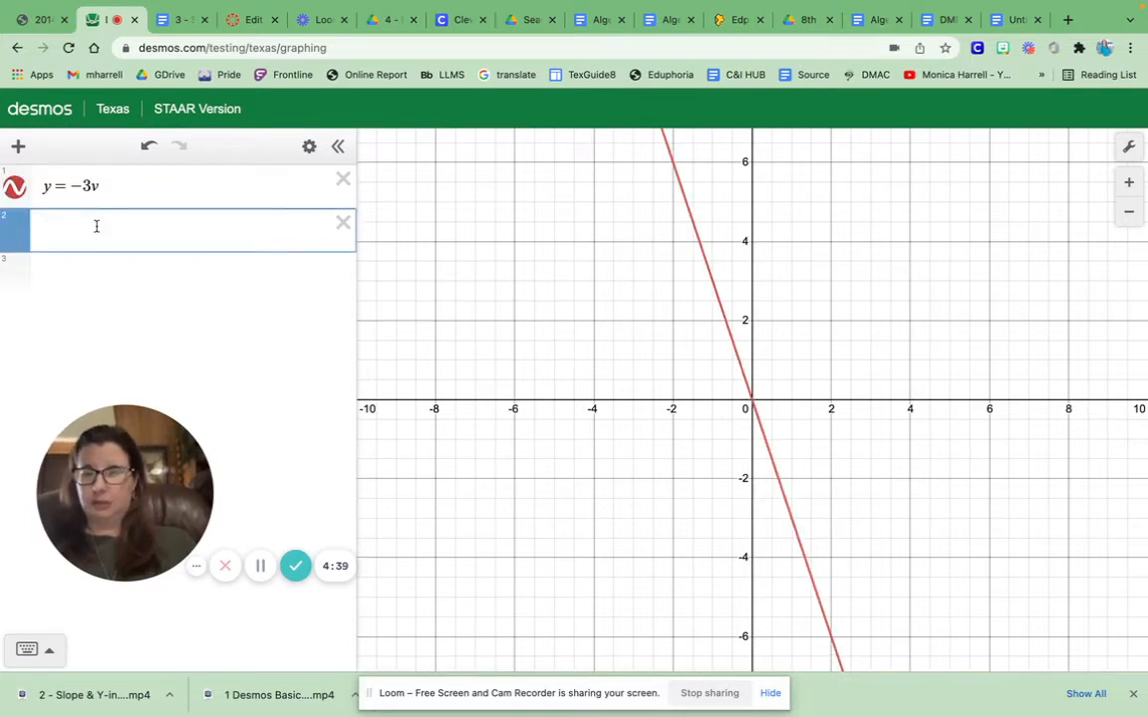
type("y =")
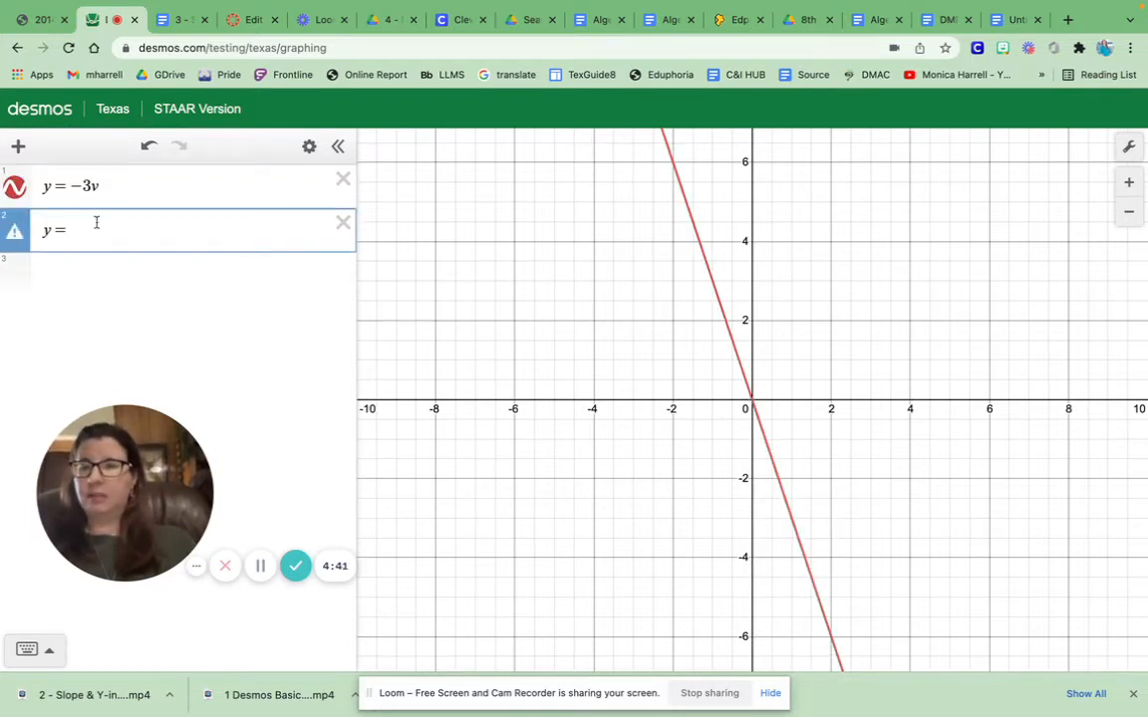
left_click(177, 20)
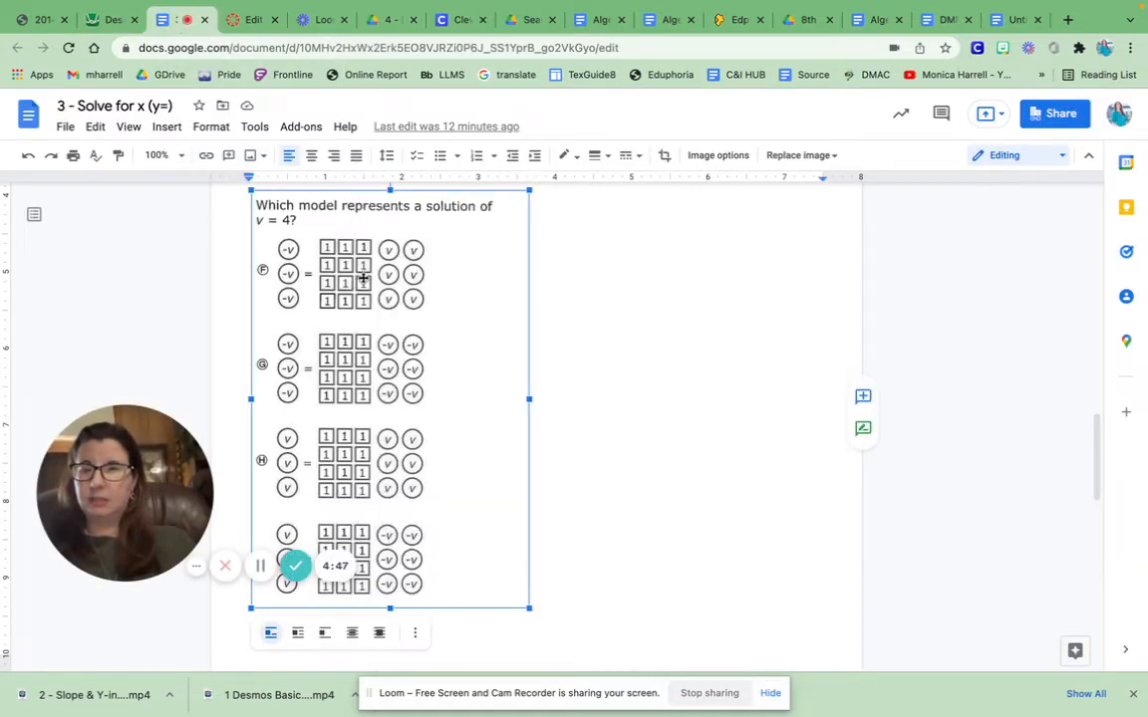
left_click(101, 27)
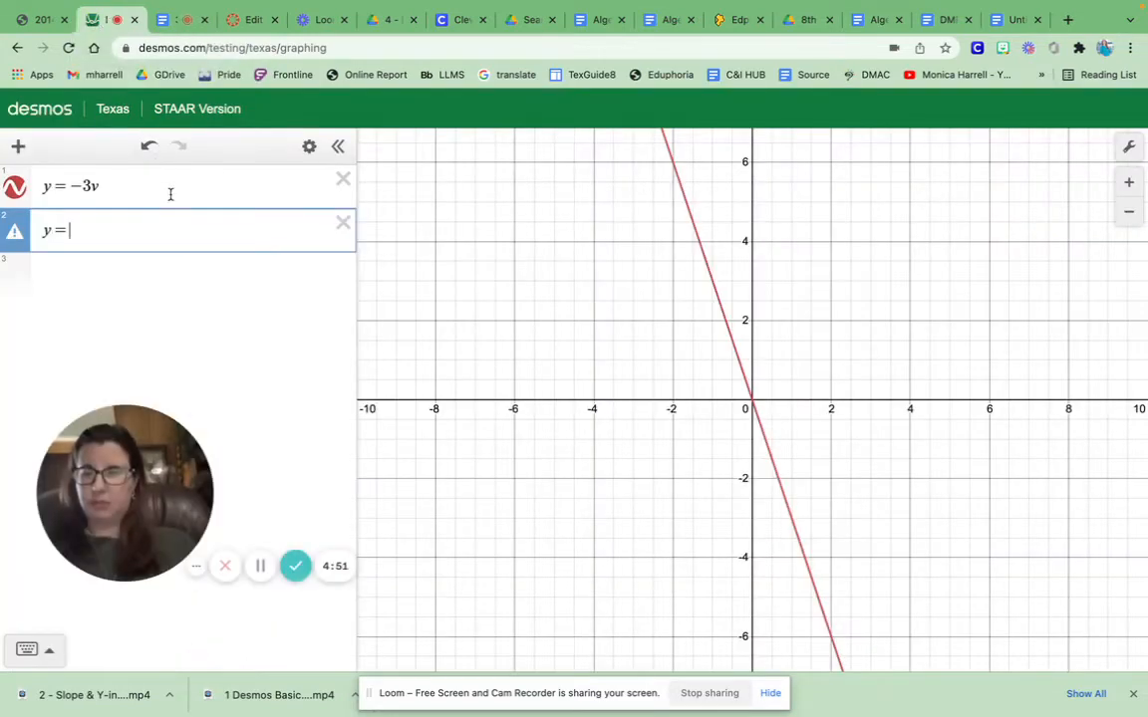
type("12 + 6x")
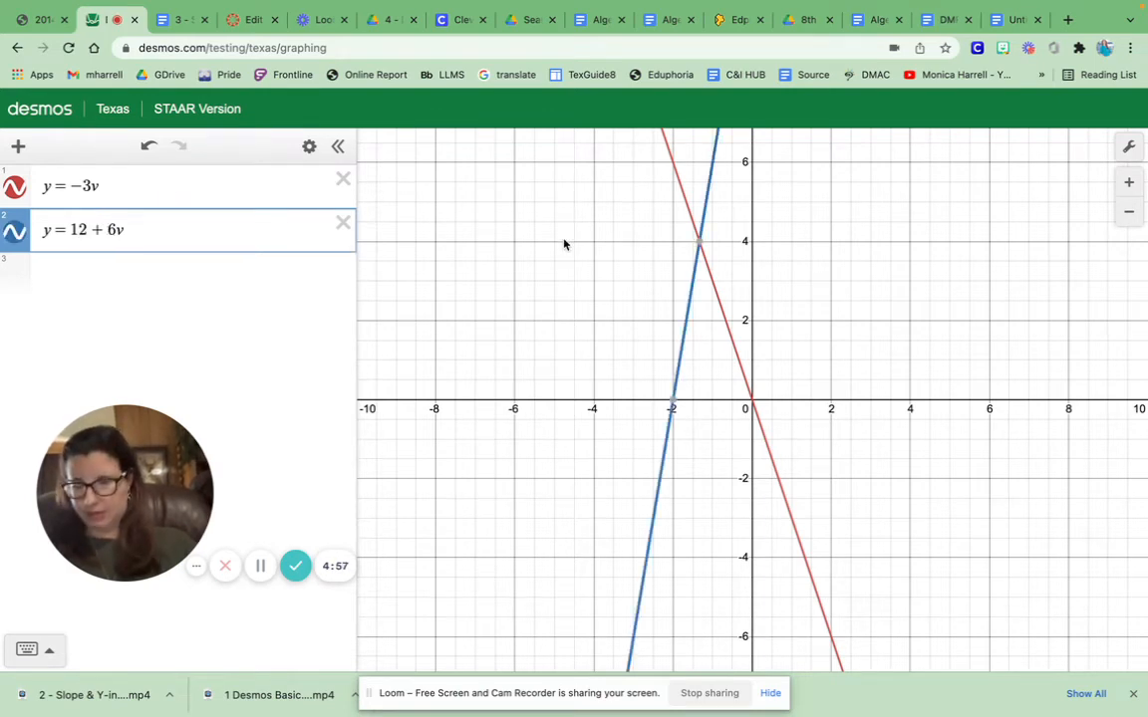
left_click(700, 244)
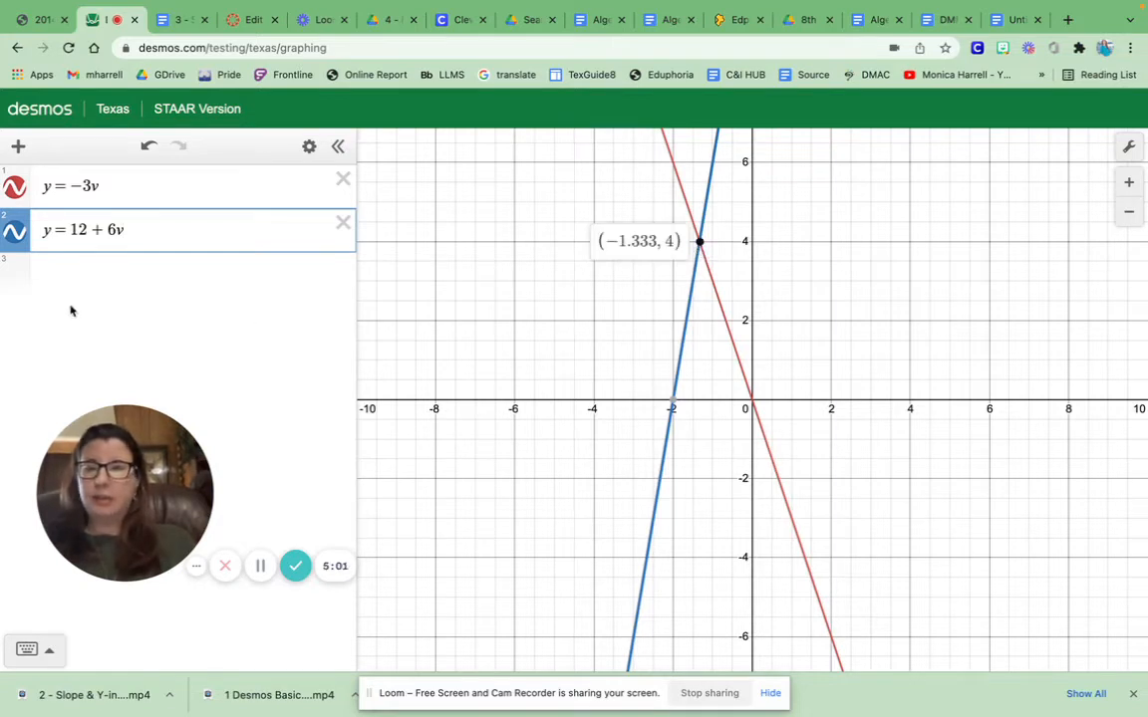
Step: Add the vertical line x = −1.3333 as the third expression
left_click(119, 279)
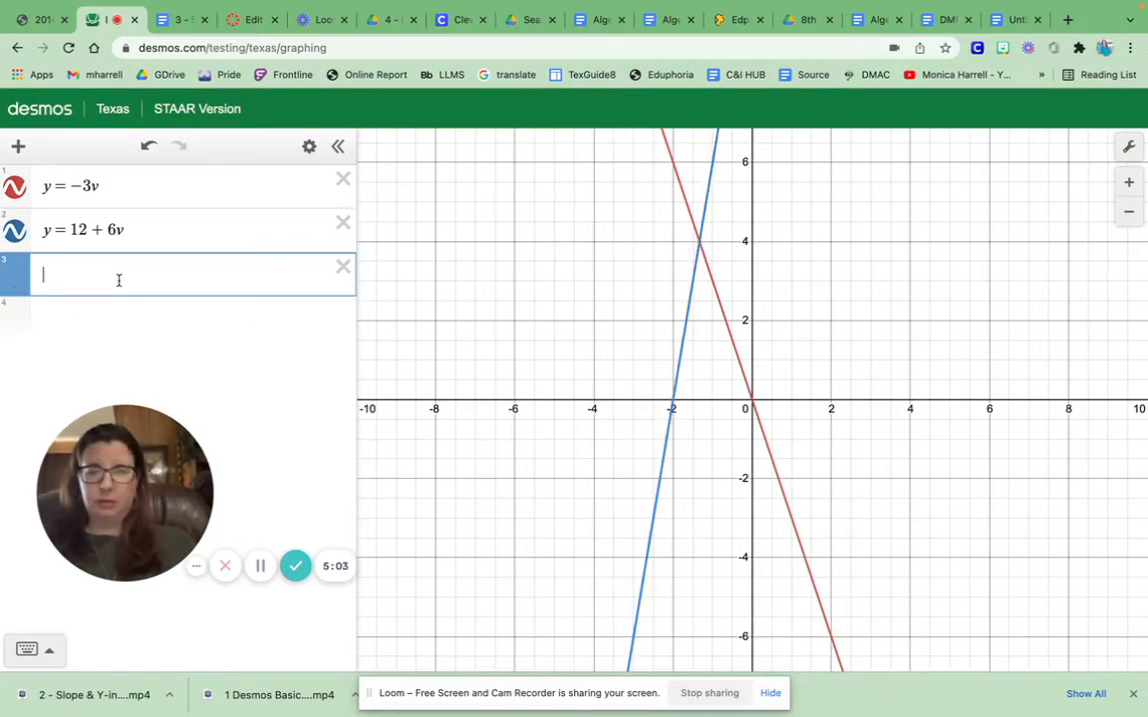
type("-")
type("x")
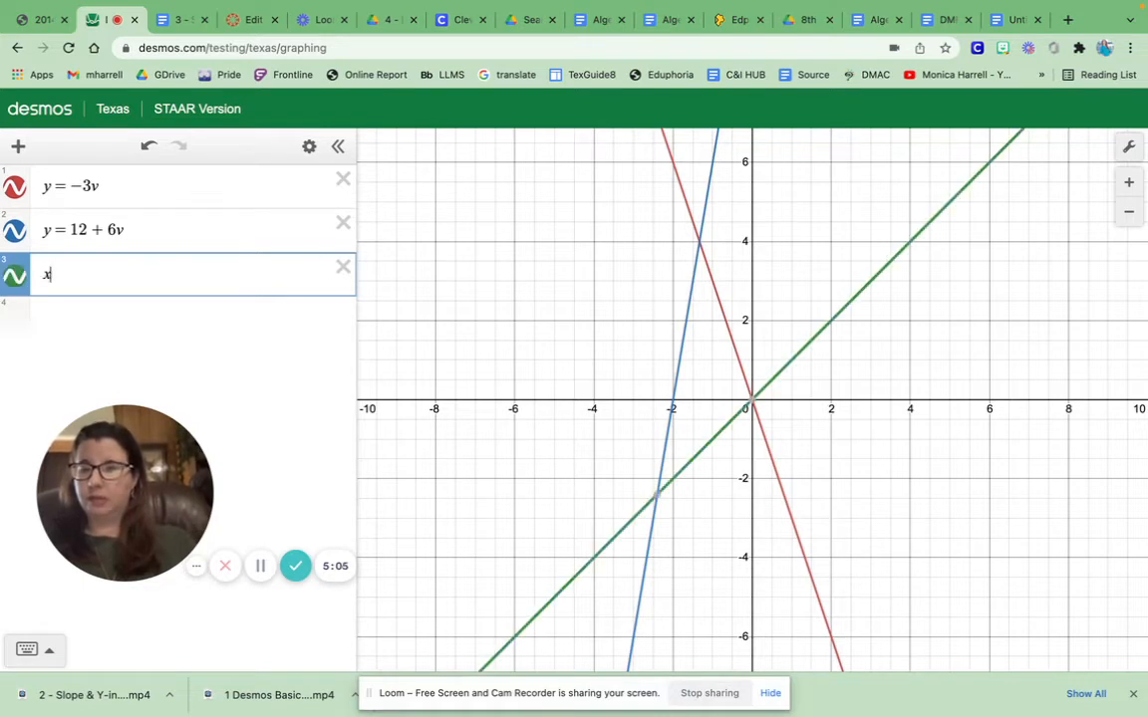
type("=")
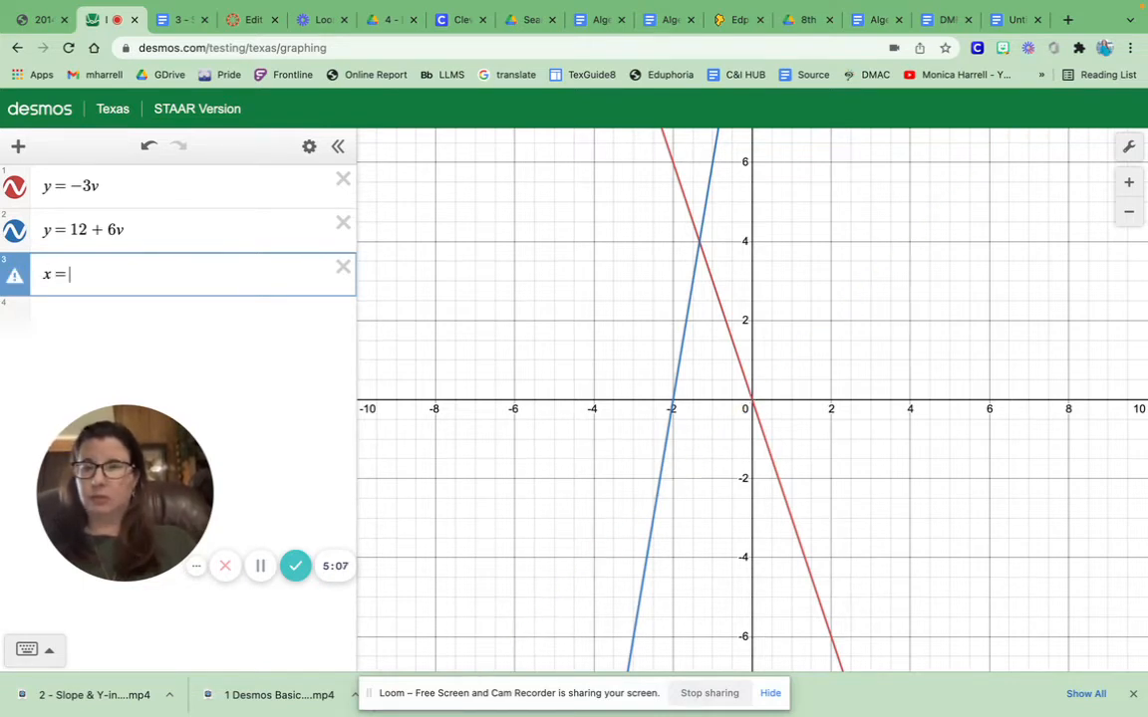
type("-1.")
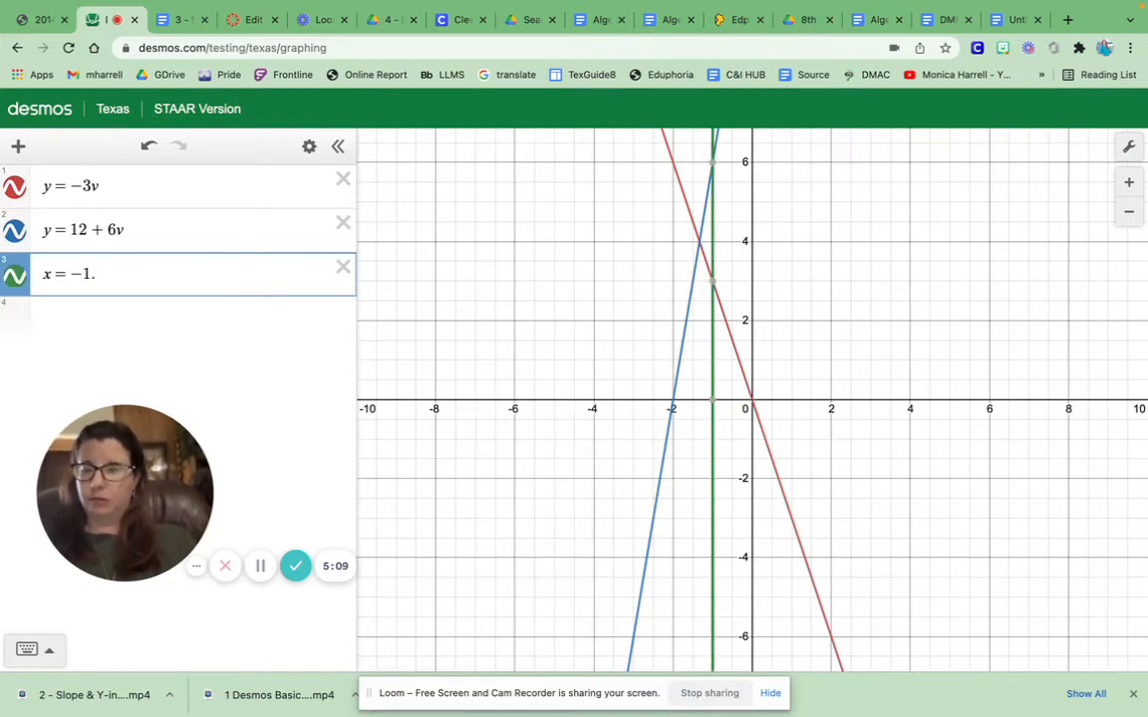
type("3333")
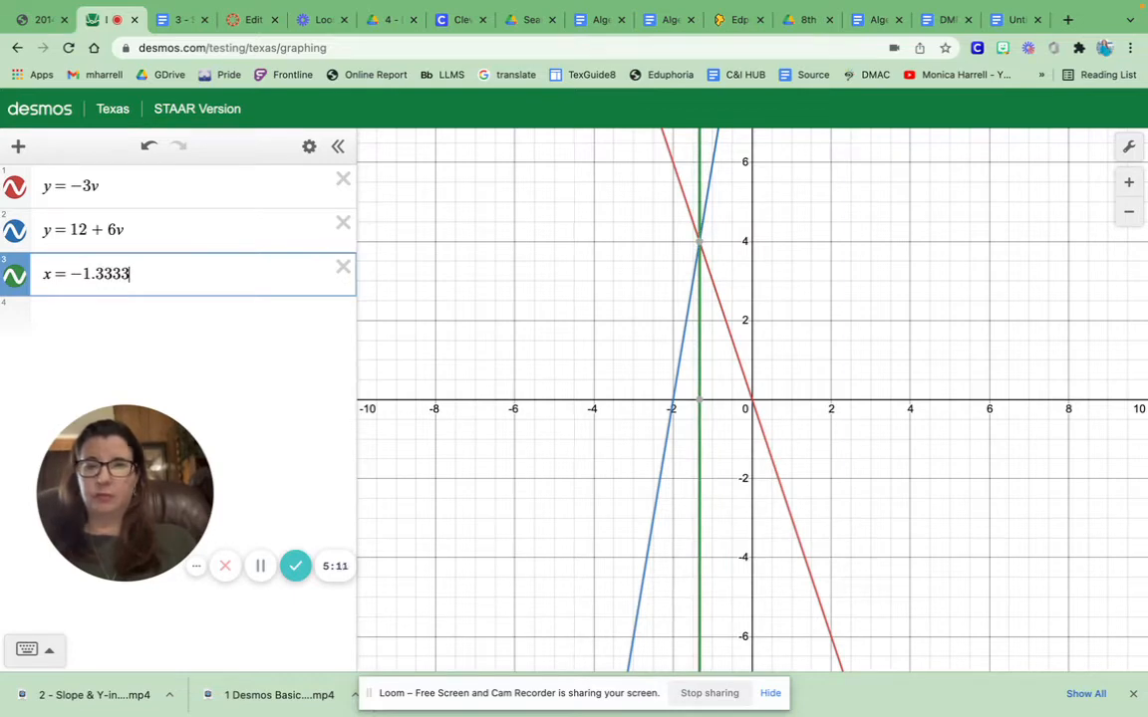
Step: Recheck the question in Google Docs and change the vertical line in Desmos to x = 4
left_click(179, 20)
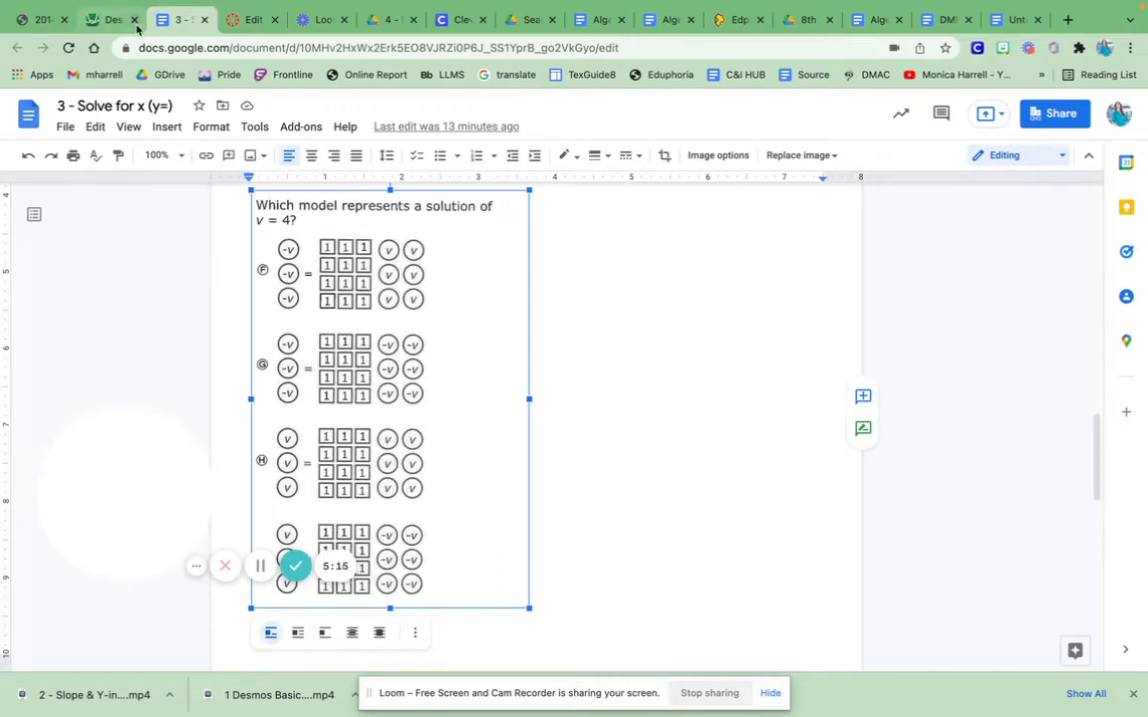
left_click(115, 22)
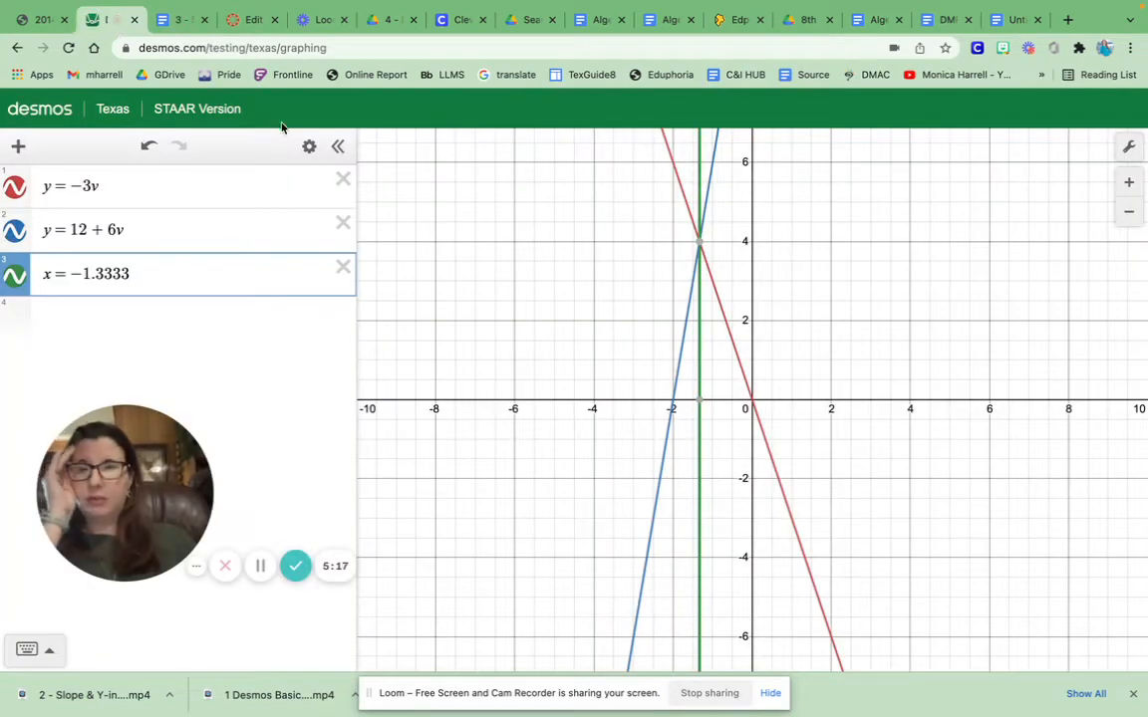
left_click(175, 273)
key("BackSpace")
key("BackSpace")
key("BackSpace")
key("BackSpace")
key("BackSpace")
key("BackSpace")
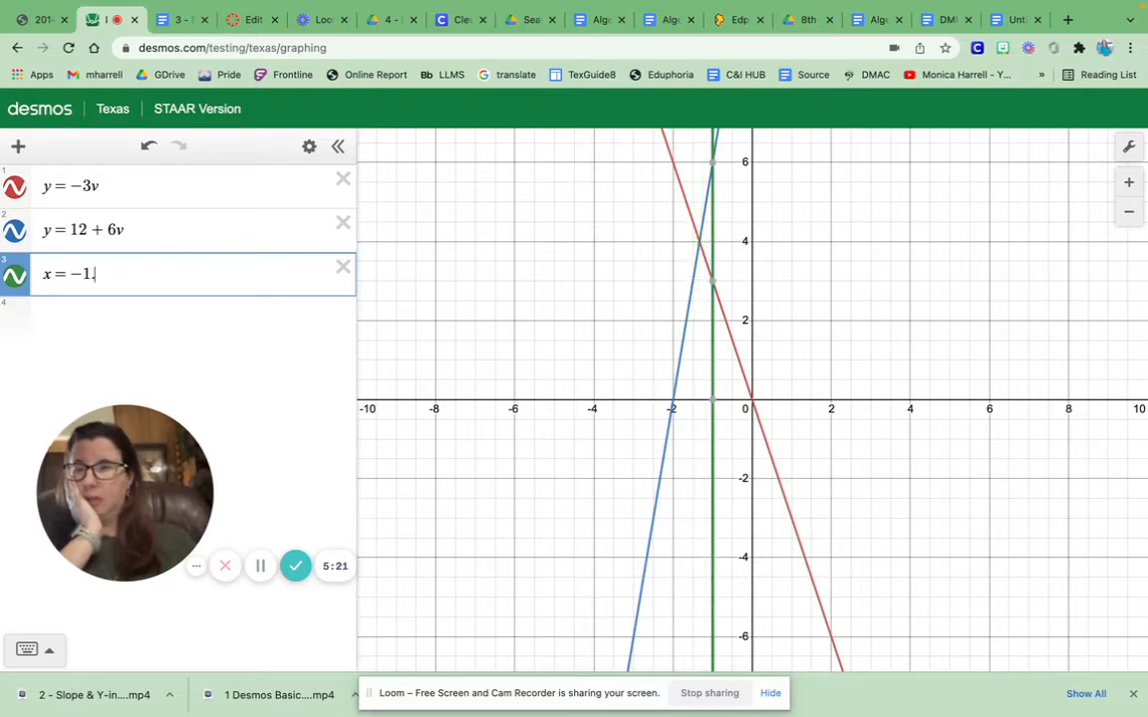
type("4")
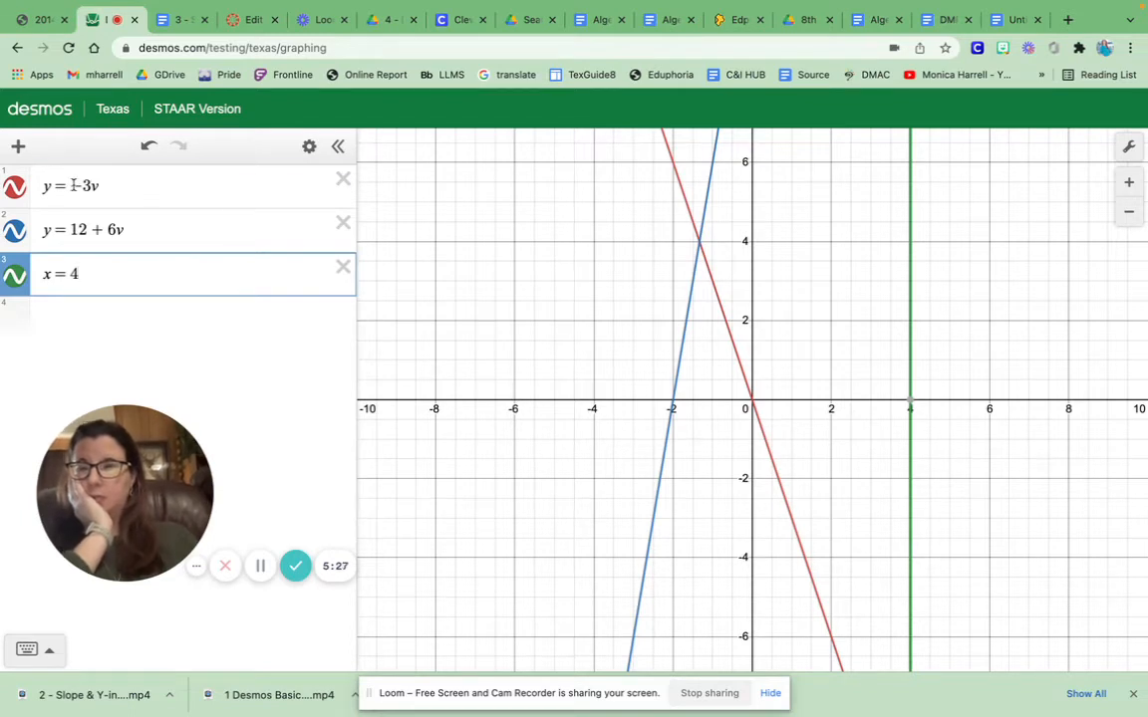
Step: Clear the right-hand sides of the first two equations, leaving only y = in each
left_click_drag(71, 185, 110, 185)
key("BackSpace")
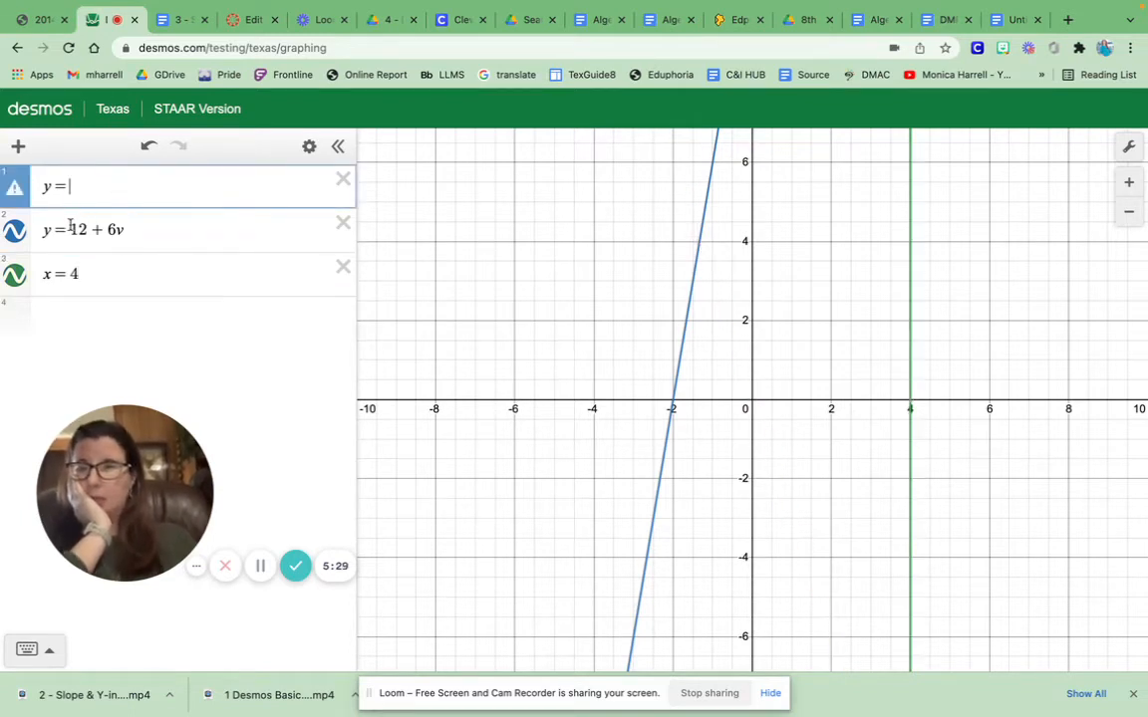
left_click_drag(69, 227, 148, 225)
key("BackSpace")
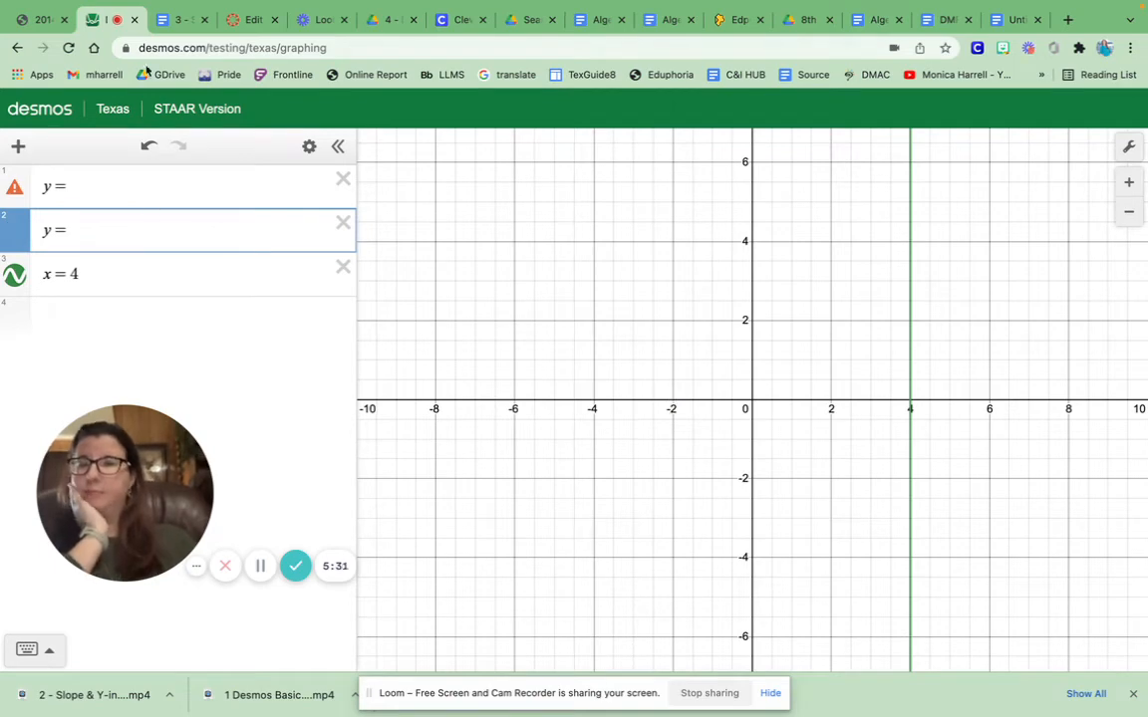
Step: Consult model G in the Google Docs question and enter its left side as y = −3v in the second expression
left_click(181, 19)
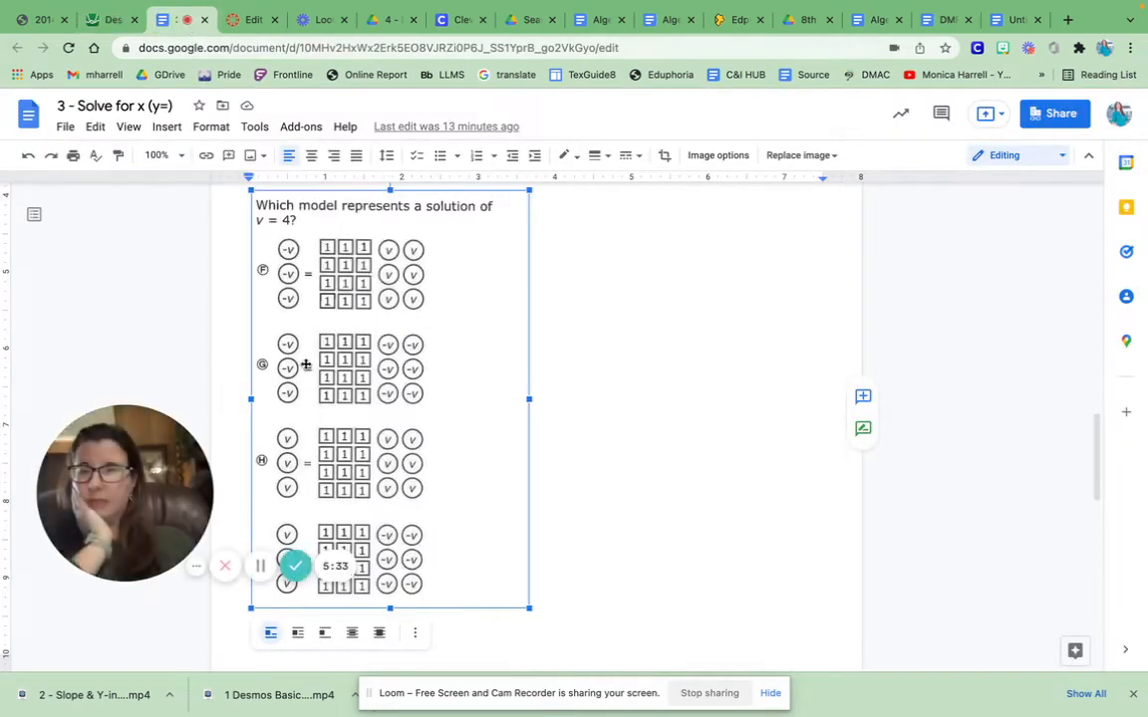
left_click(108, 18)
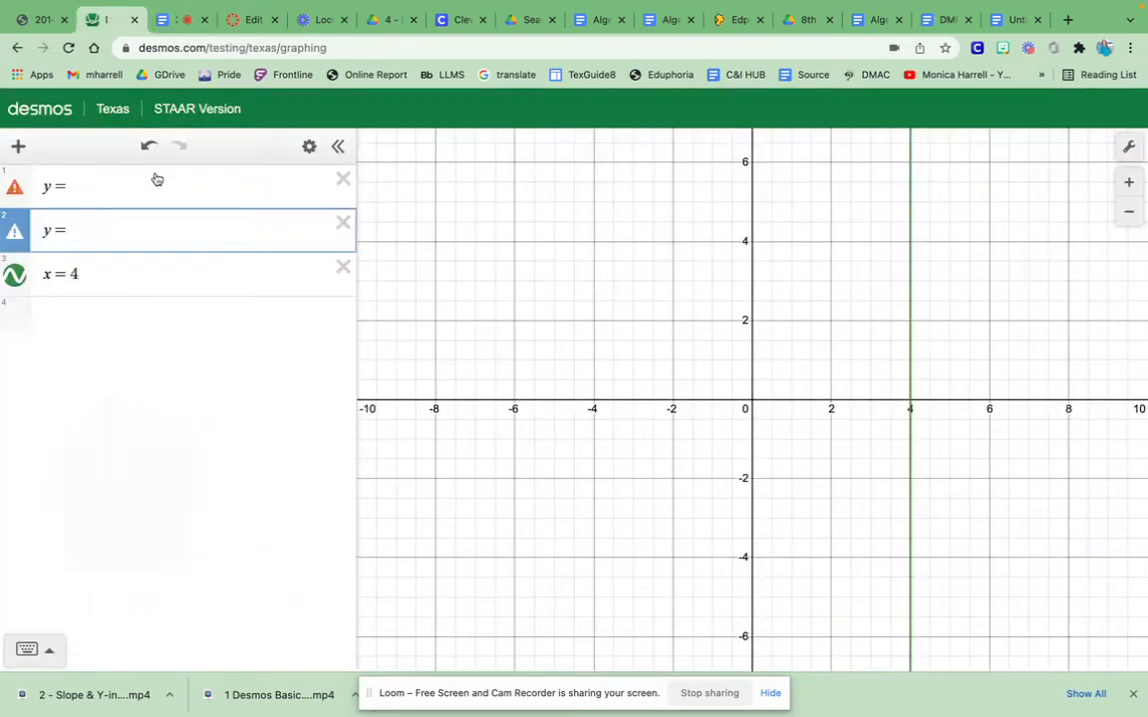
type("-3x")
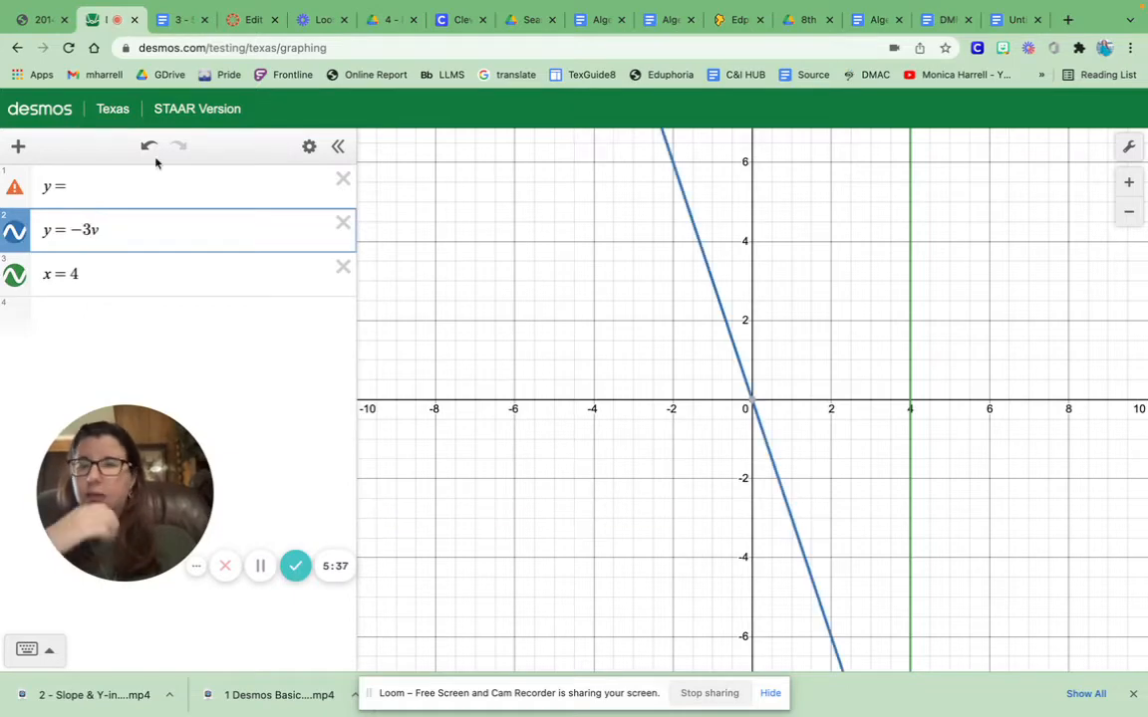
Step: Read the right side of model G in Google Docs and complete the first expression in Desmos as y = 12 − 6v
left_click(181, 22)
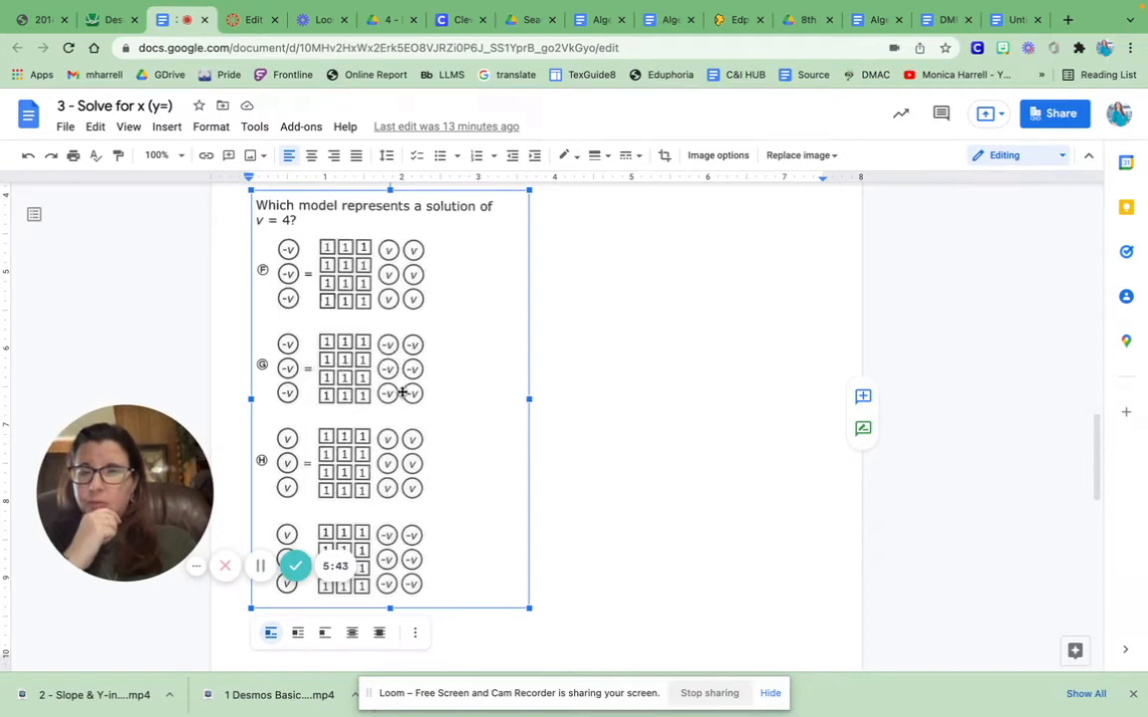
left_click(100, 20)
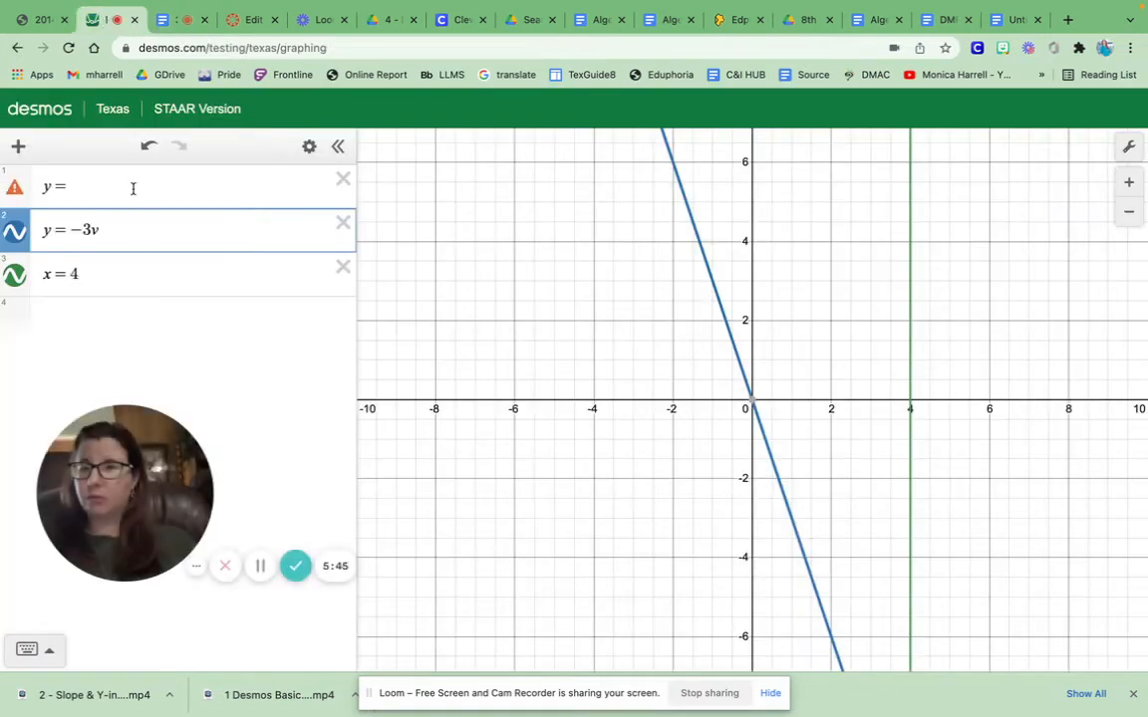
left_click(133, 189)
type("12")
type("-")
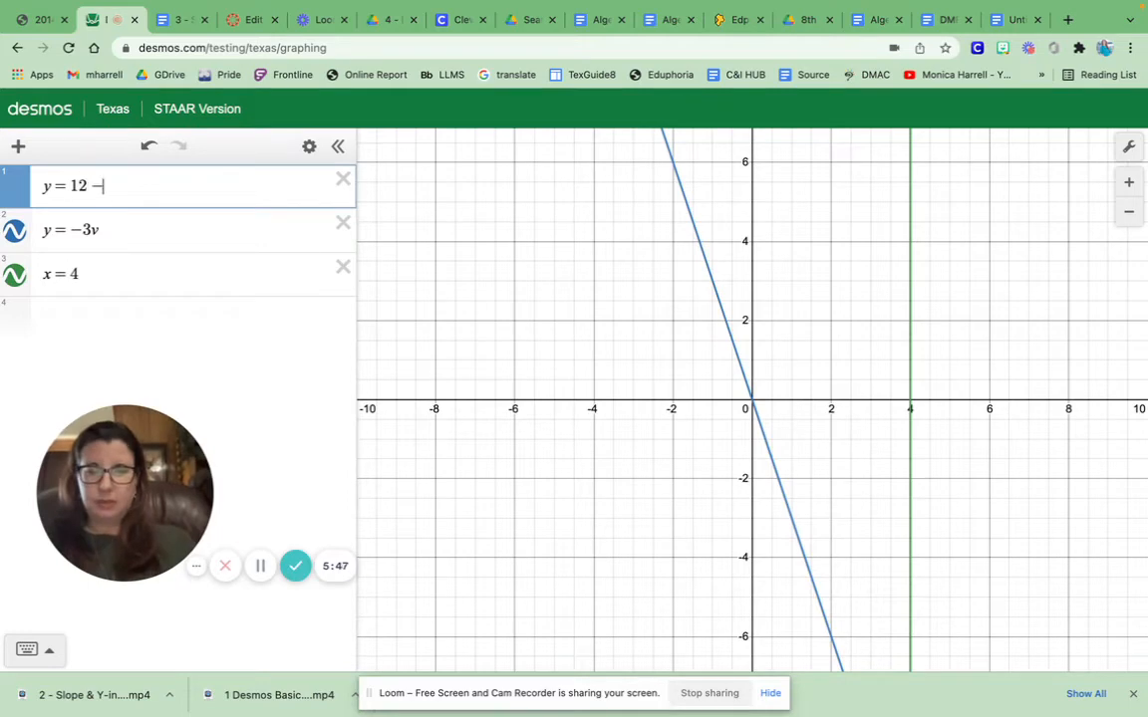
type("6x")
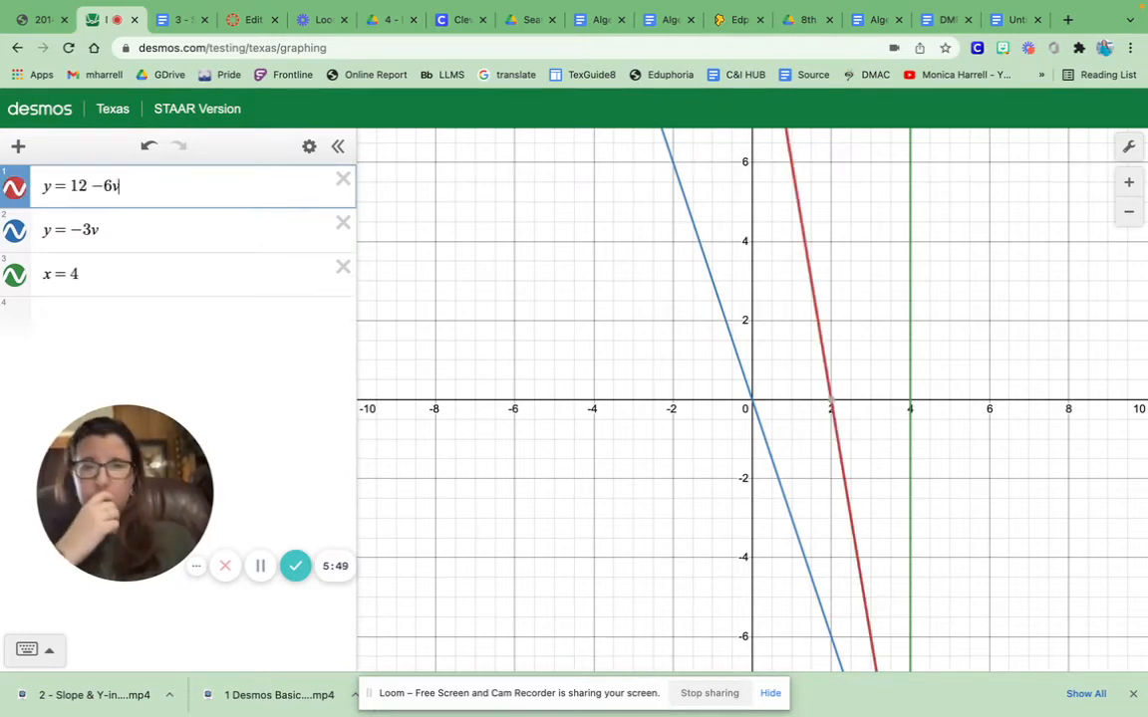
Step: Show the coordinates of the point where y = 12 − 6v and y = −3v meet near x = 4
left_click_drag(945, 499, 865, 233)
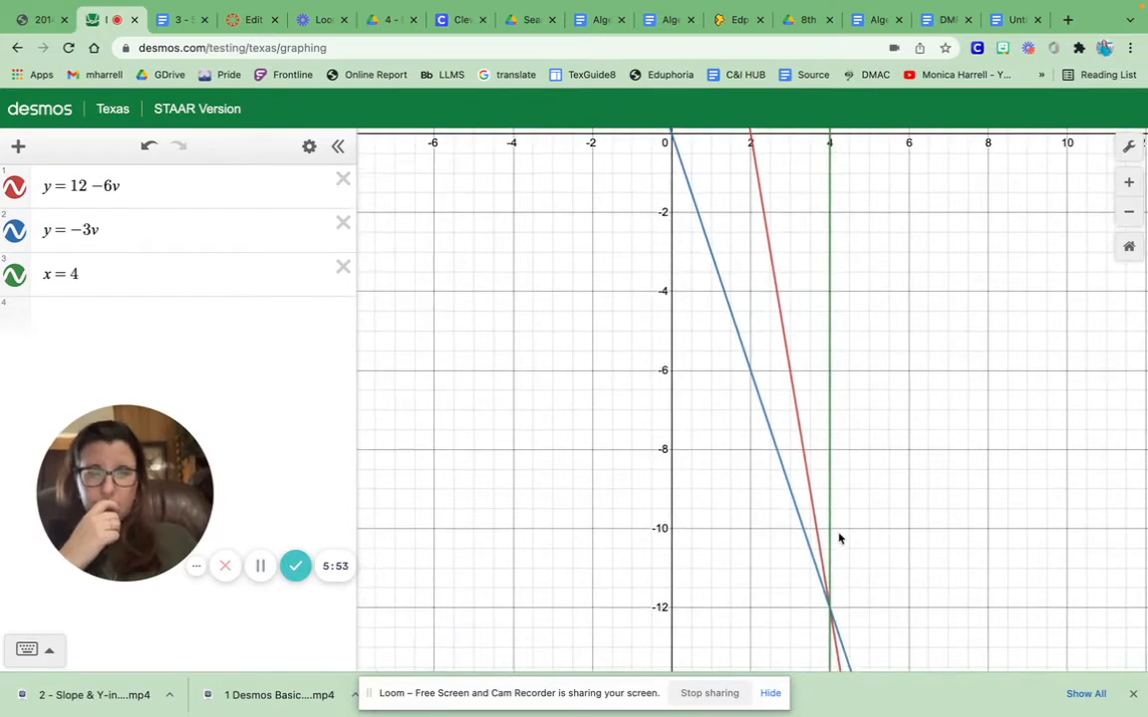
left_click(830, 611)
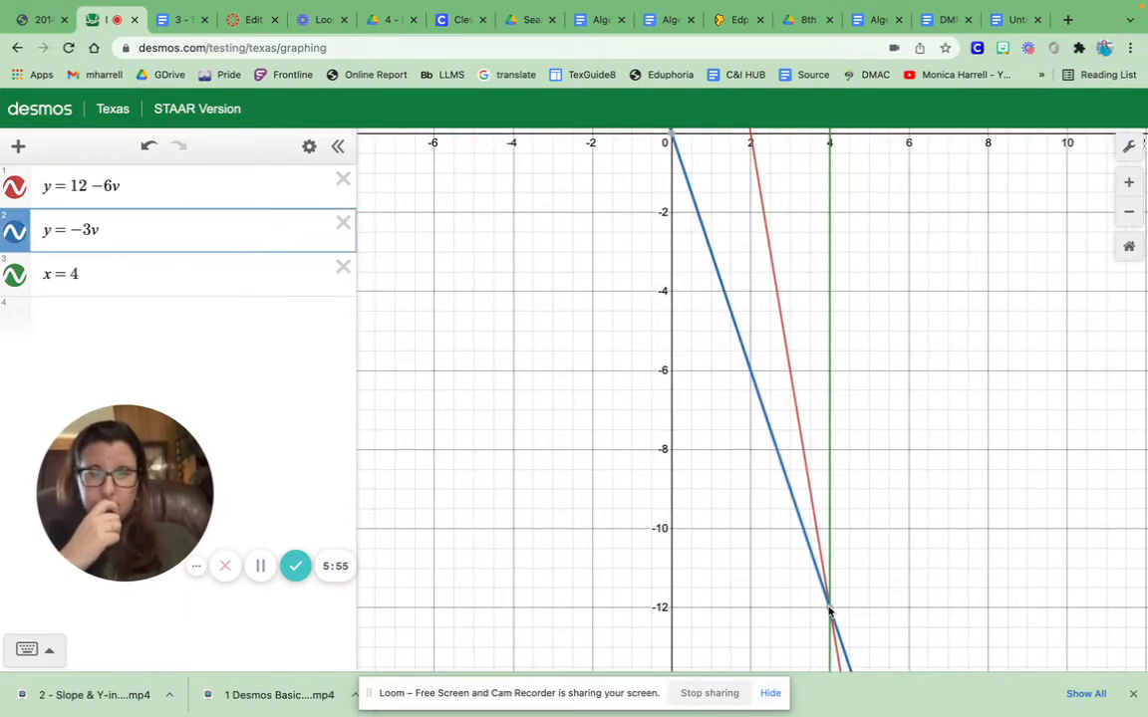
left_click(830, 611)
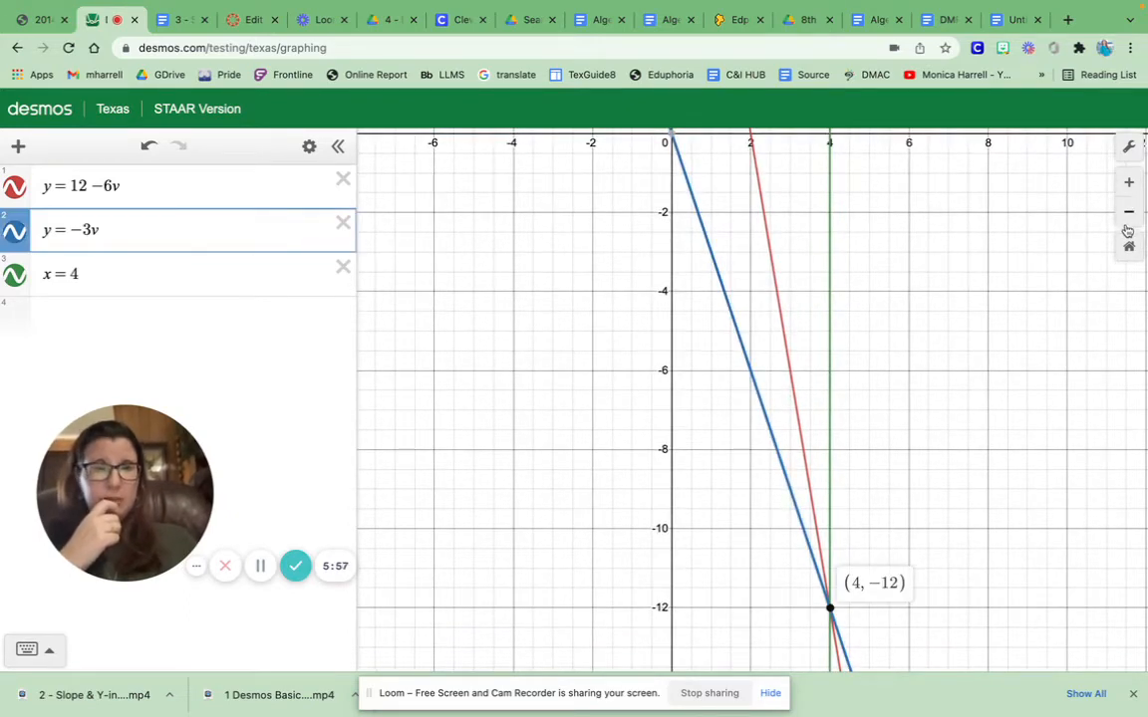
Step: Examine the intersection of y = 12 − 6v and y = −3v up close against the line x = 4
left_click(1128, 185)
left_click(1129, 187)
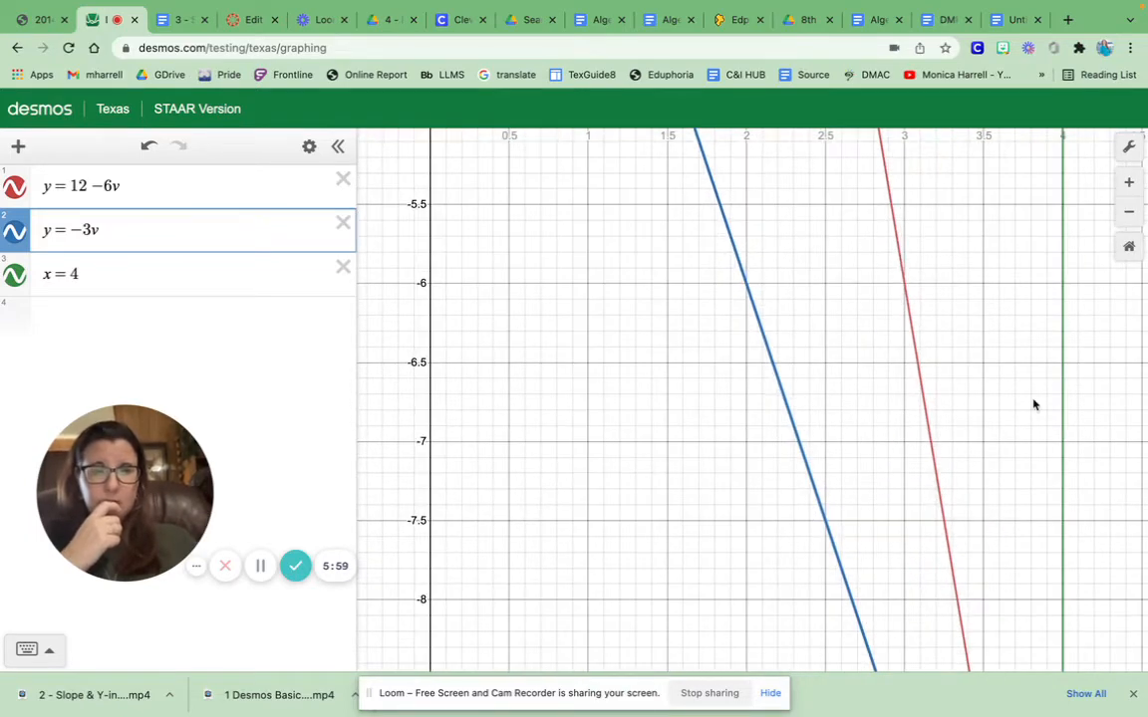
left_click_drag(1032, 402, 841, 89)
left_click_drag(884, 390, 779, 6)
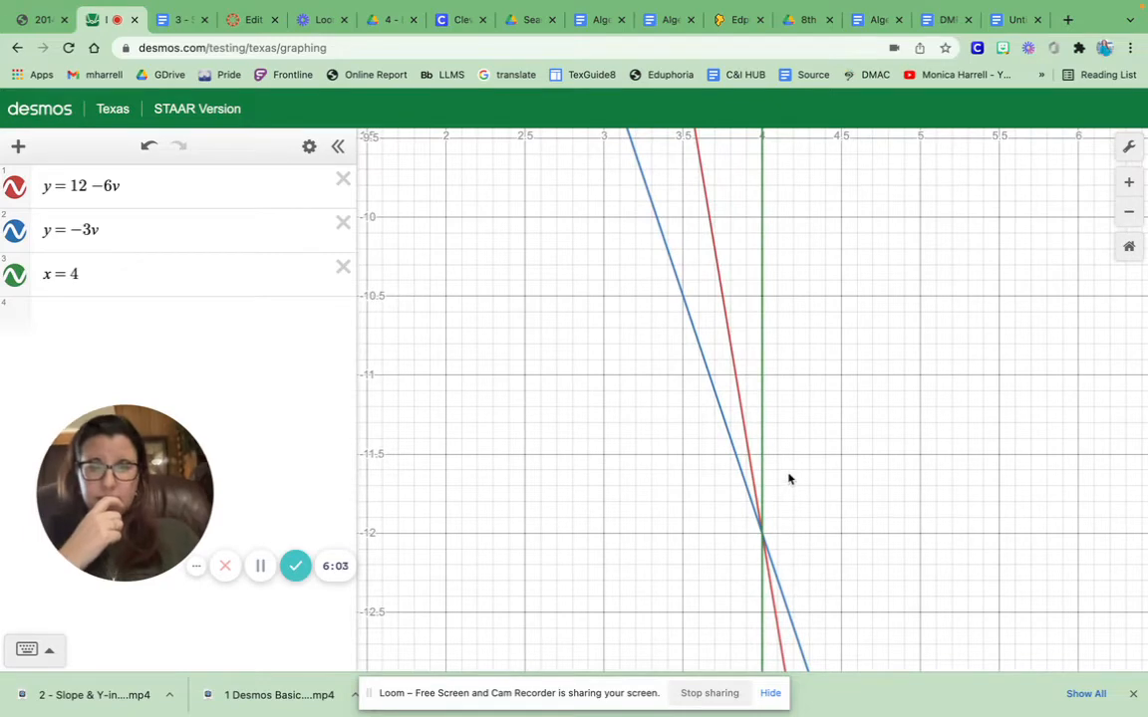
left_click_drag(789, 476, 813, 317)
left_click(1133, 187)
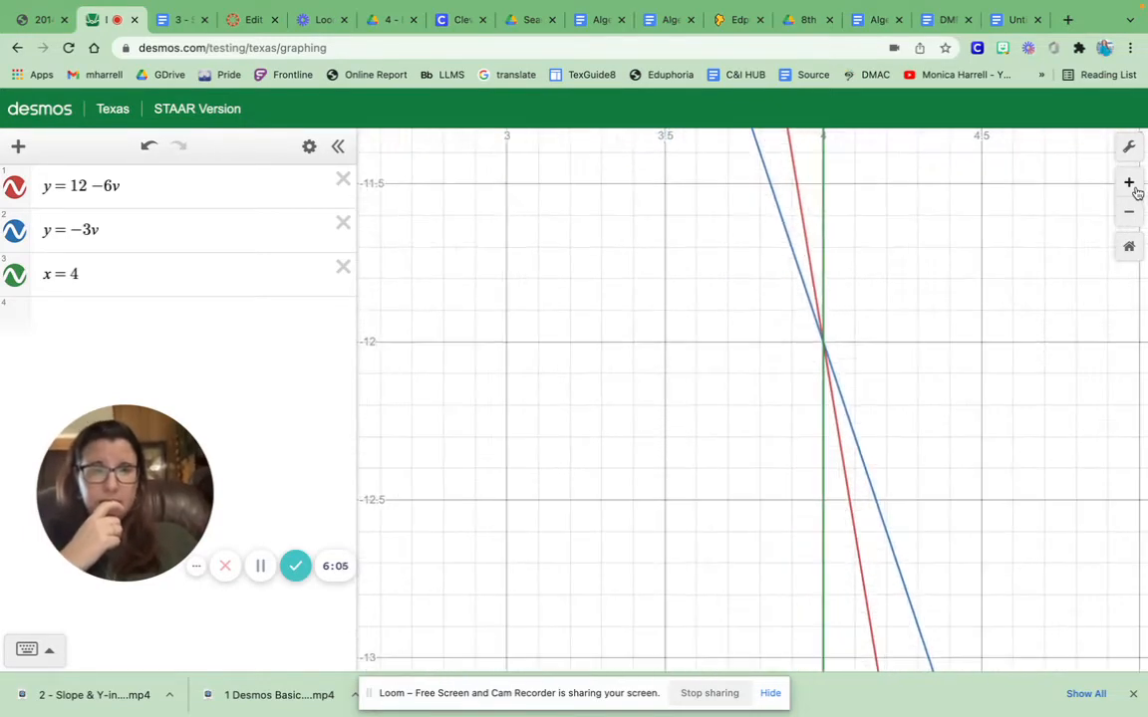
left_click(1130, 183)
left_click(1130, 184)
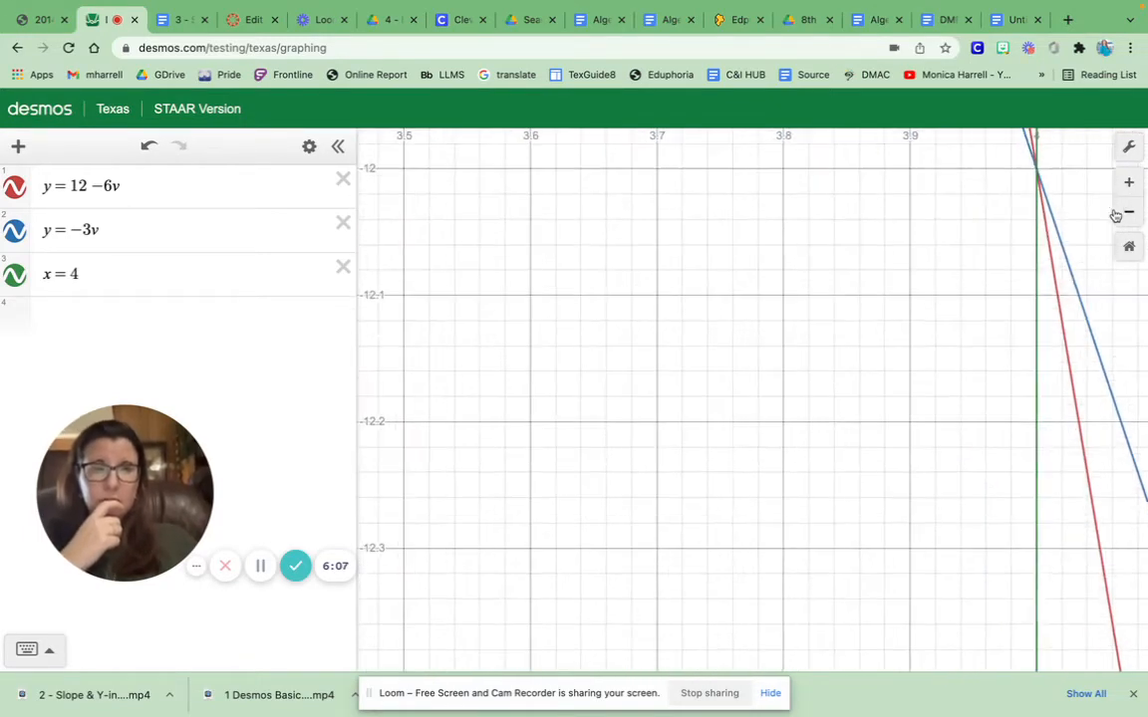
Step: Display the coordinates of the point where y = 12 − 6v and y = −3v cross on the line x = 4
left_click_drag(996, 274, 820, 359)
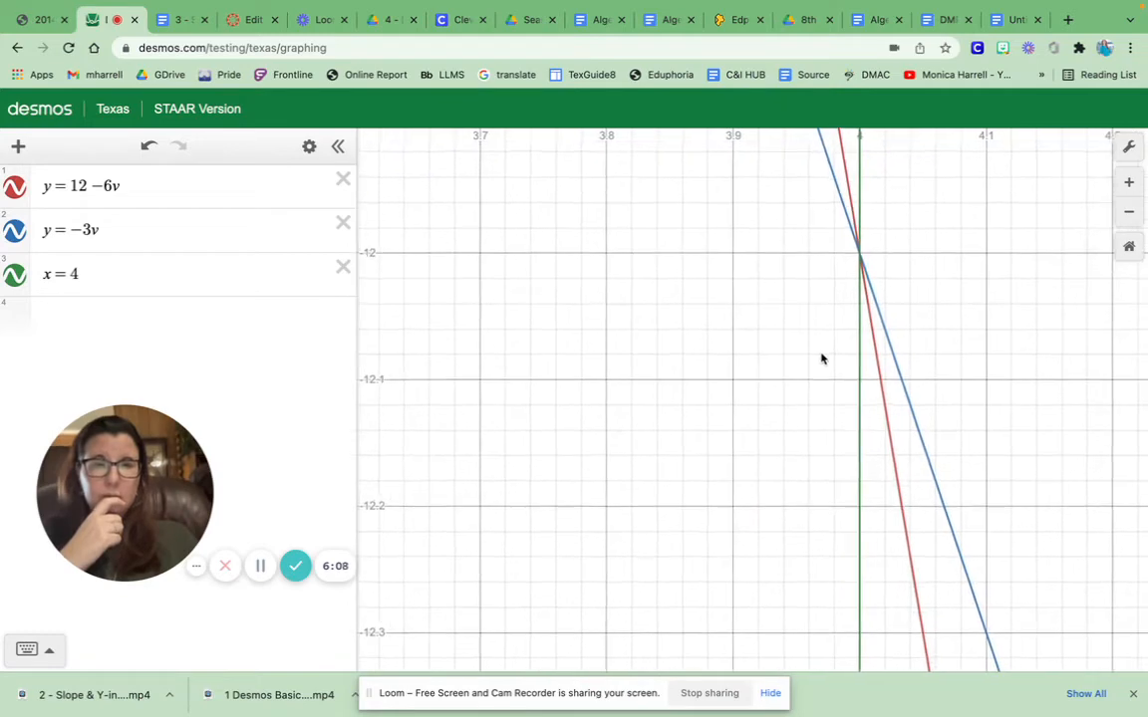
left_click(860, 257)
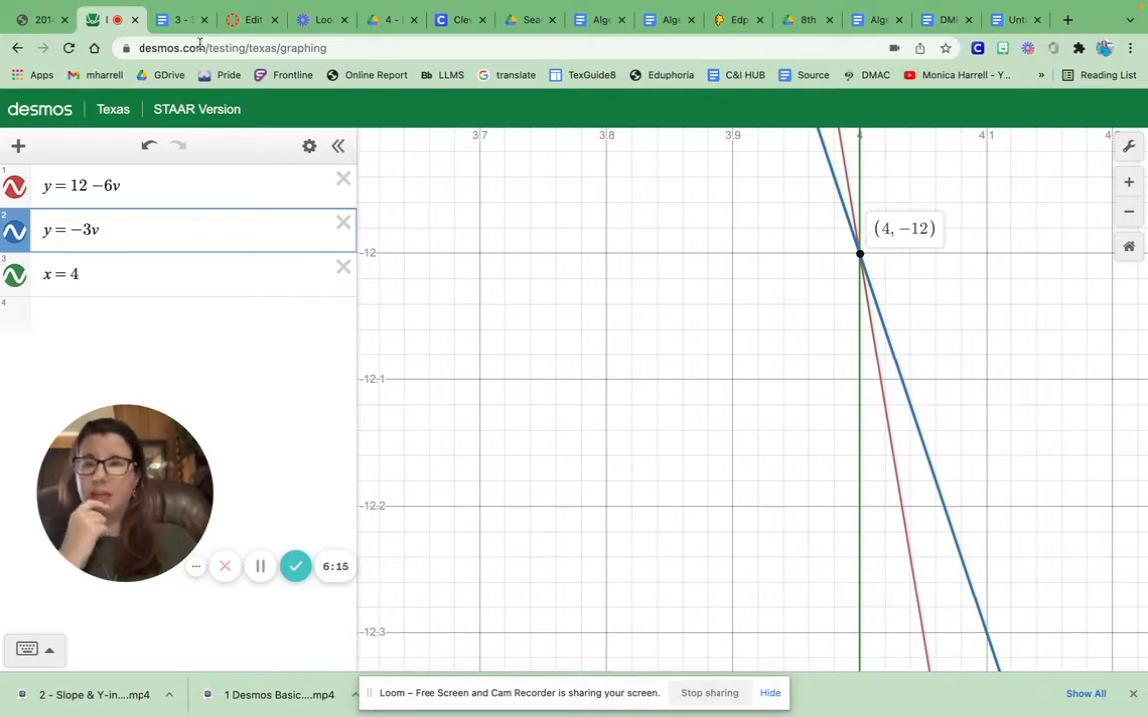
Step: Read the left side of model H in Google Docs and change the second expression in Desmos to y = 3v
left_click(177, 20)
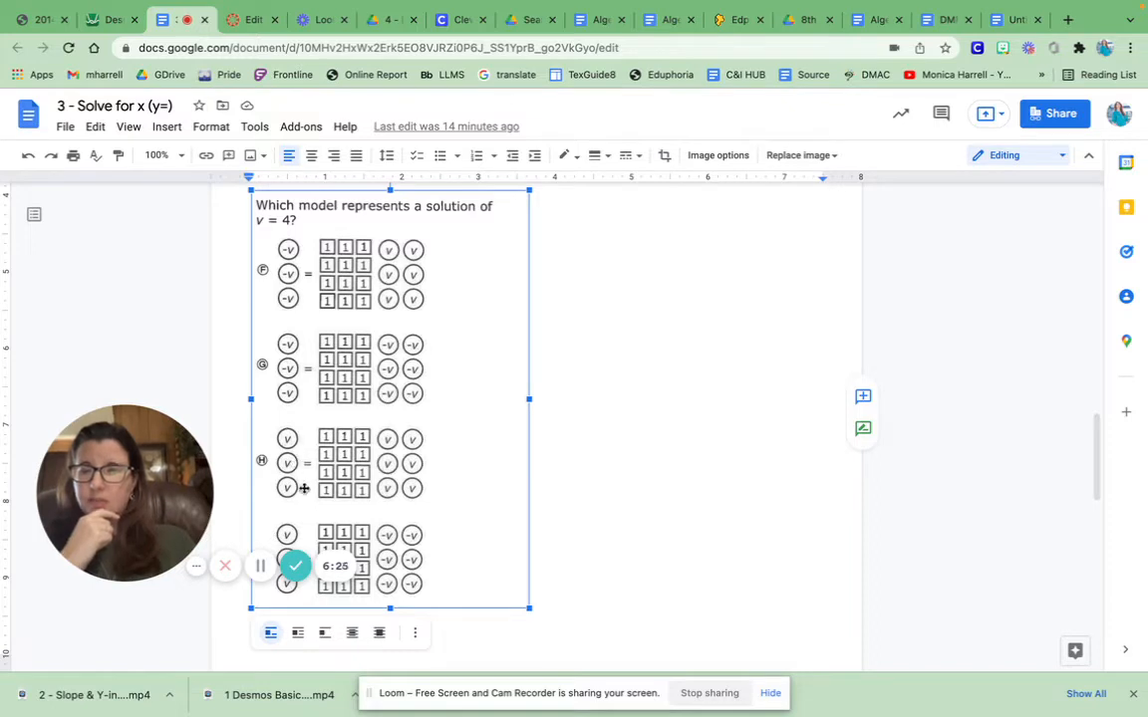
left_click(114, 19)
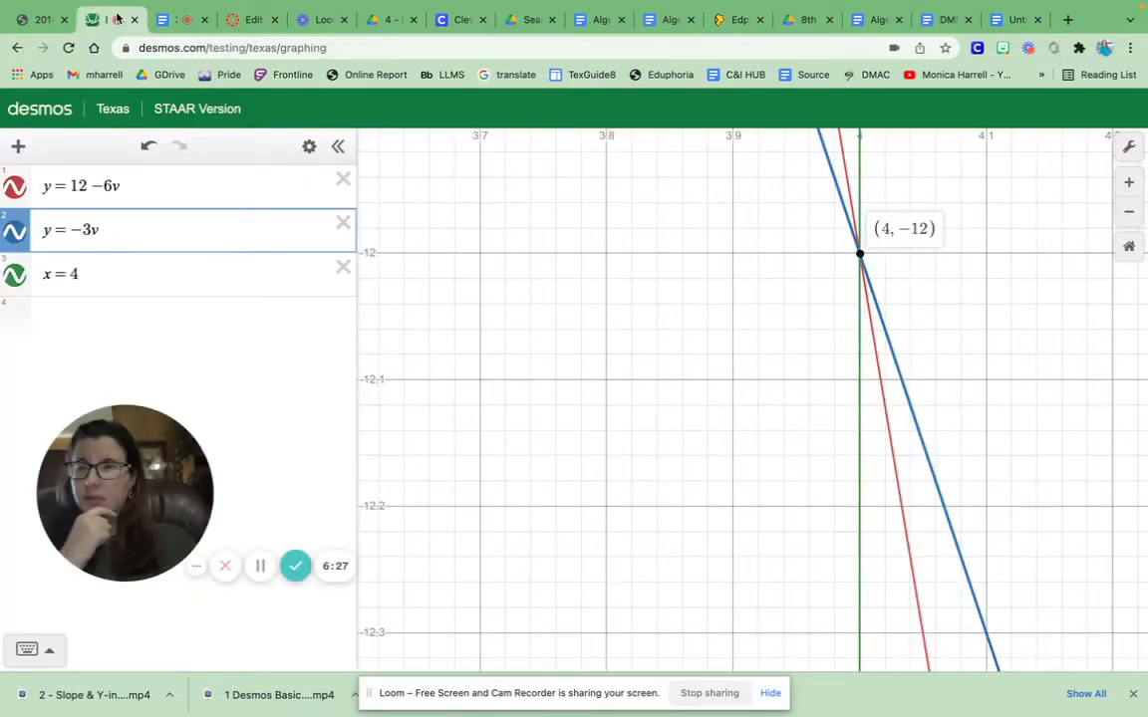
left_click(70, 229)
key("BackSpace")
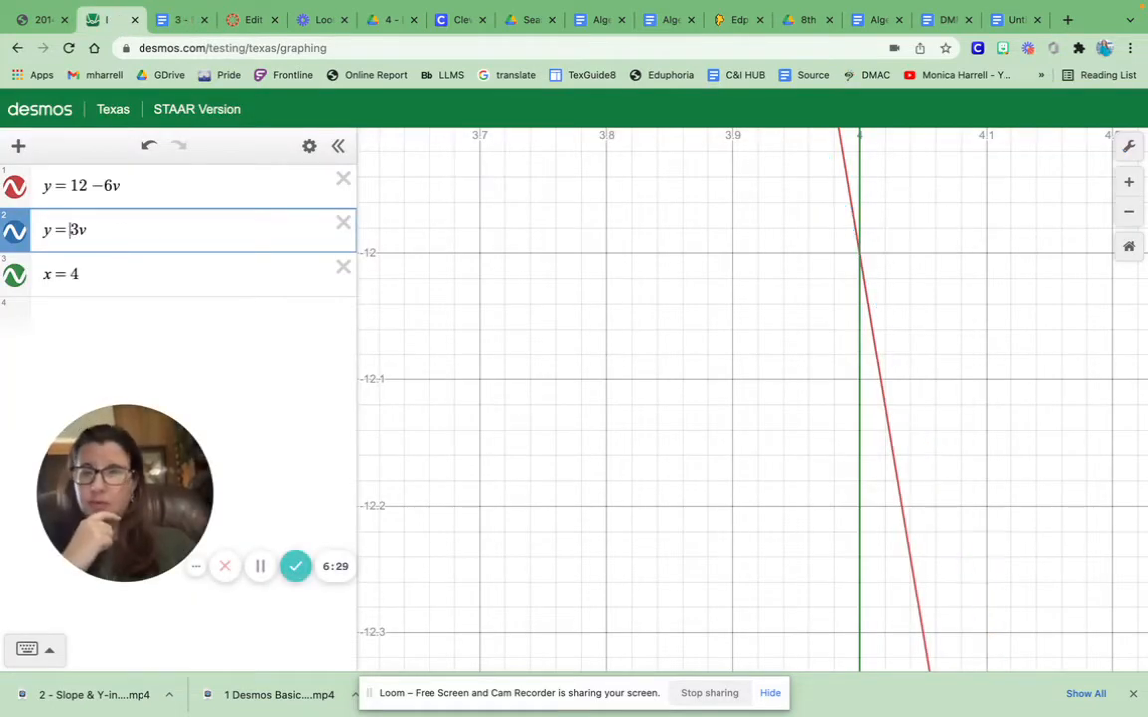
Step: Check the right side of model H in Google Docs and change the first expression in Desmos to y = 12 + 6v
left_click(179, 20)
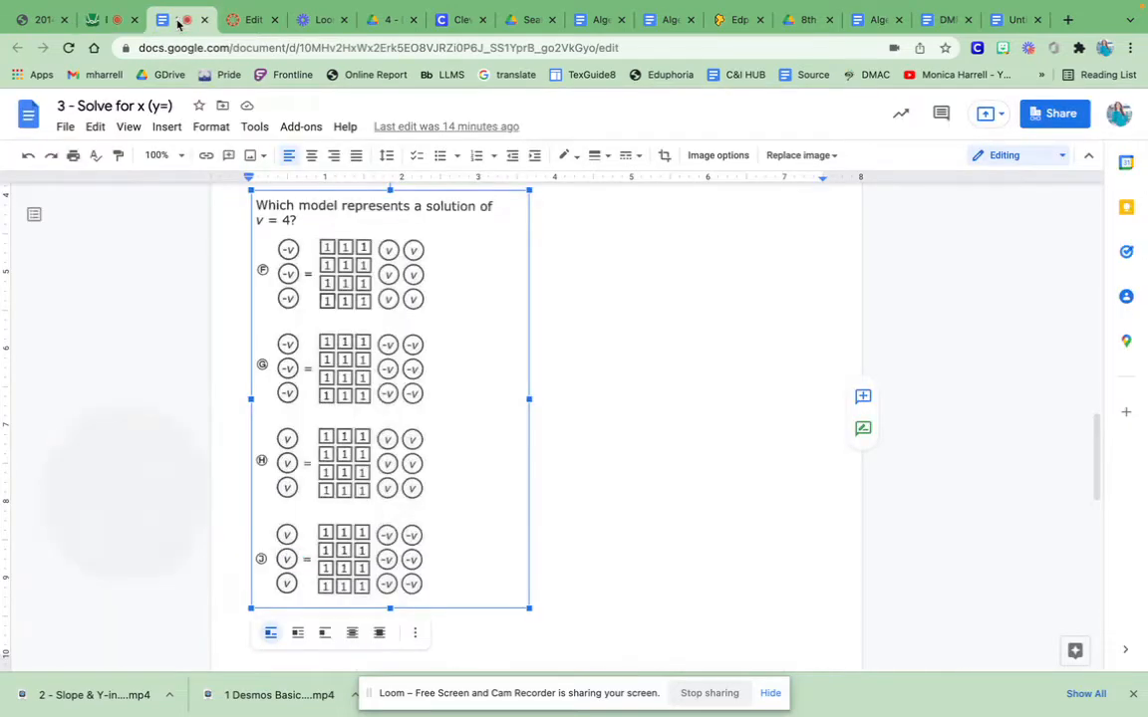
left_click(112, 19)
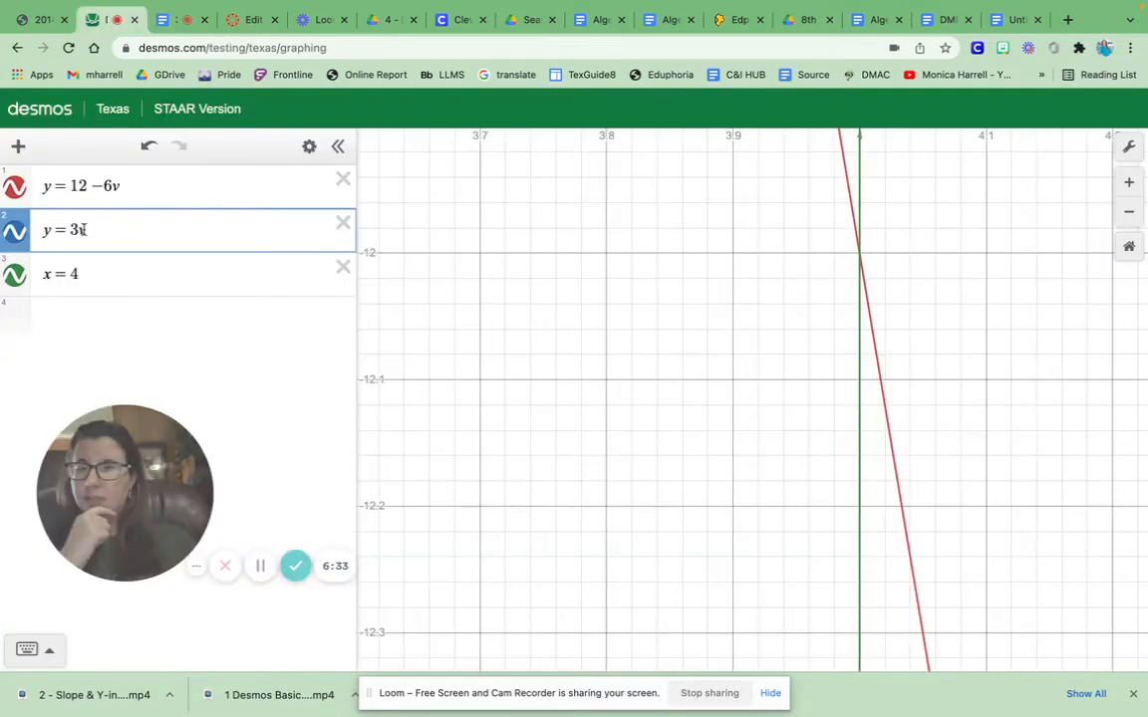
left_click(108, 185)
key("Left")
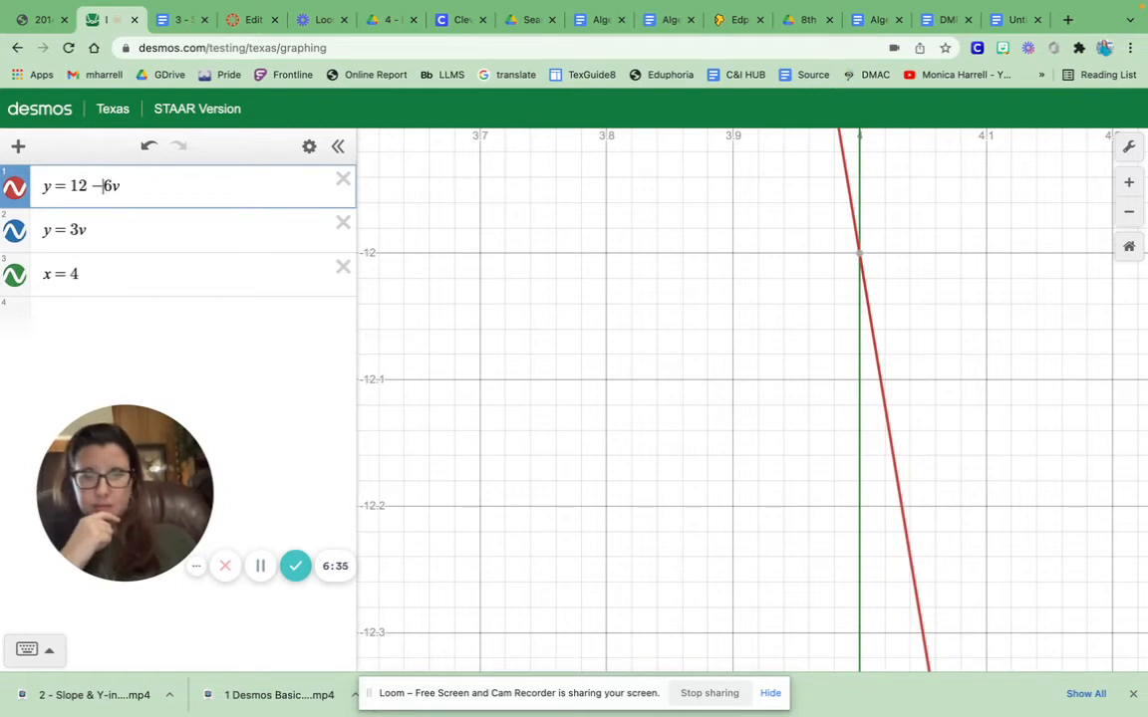
key("BackSpace")
type("+")
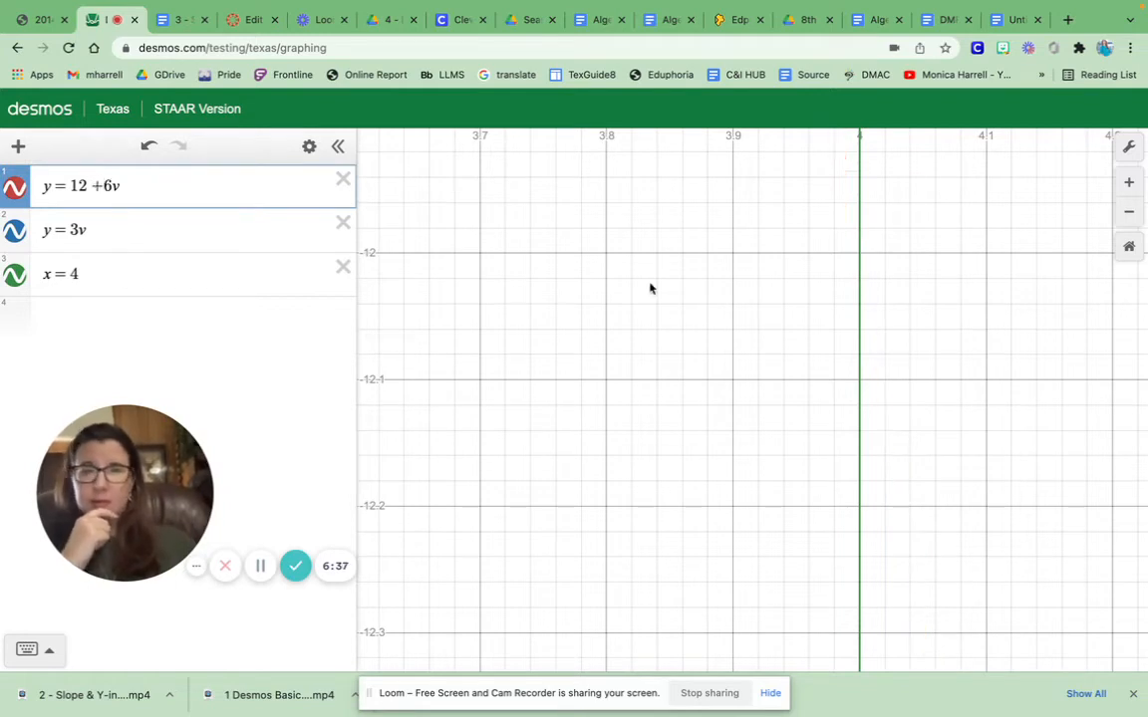
Step: Compare the intersection of y = 12 + 6v and y = 3v with the line x = 4
left_click(143, 235)
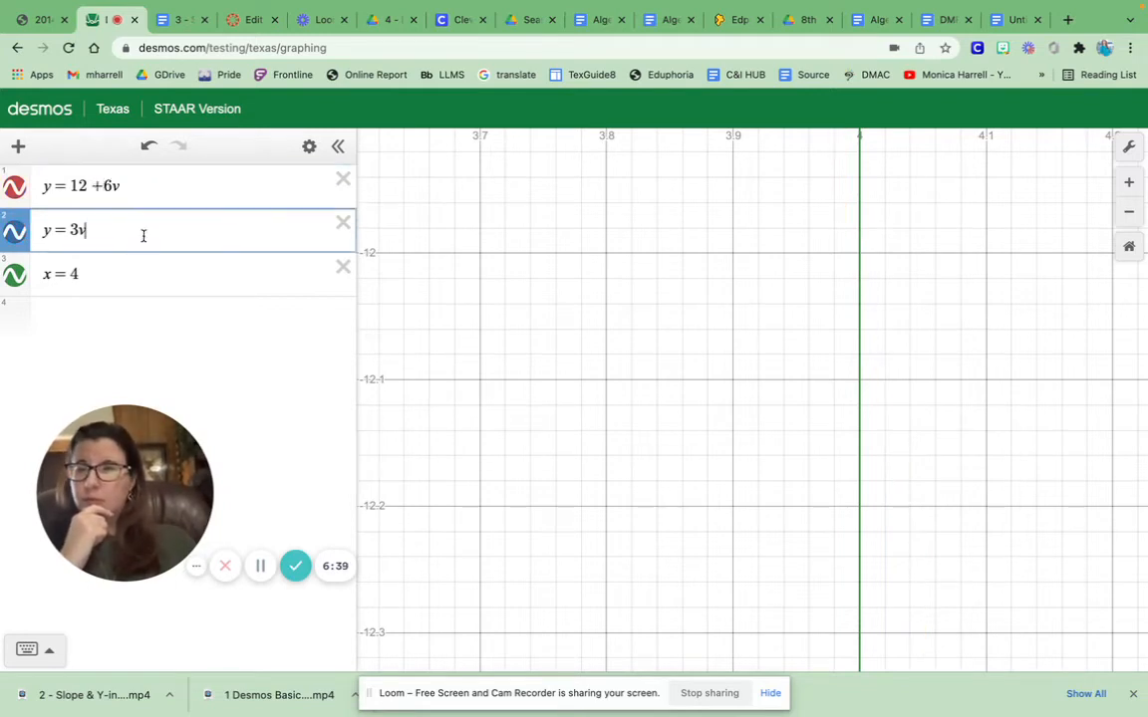
left_click(1130, 212)
left_click(1130, 214)
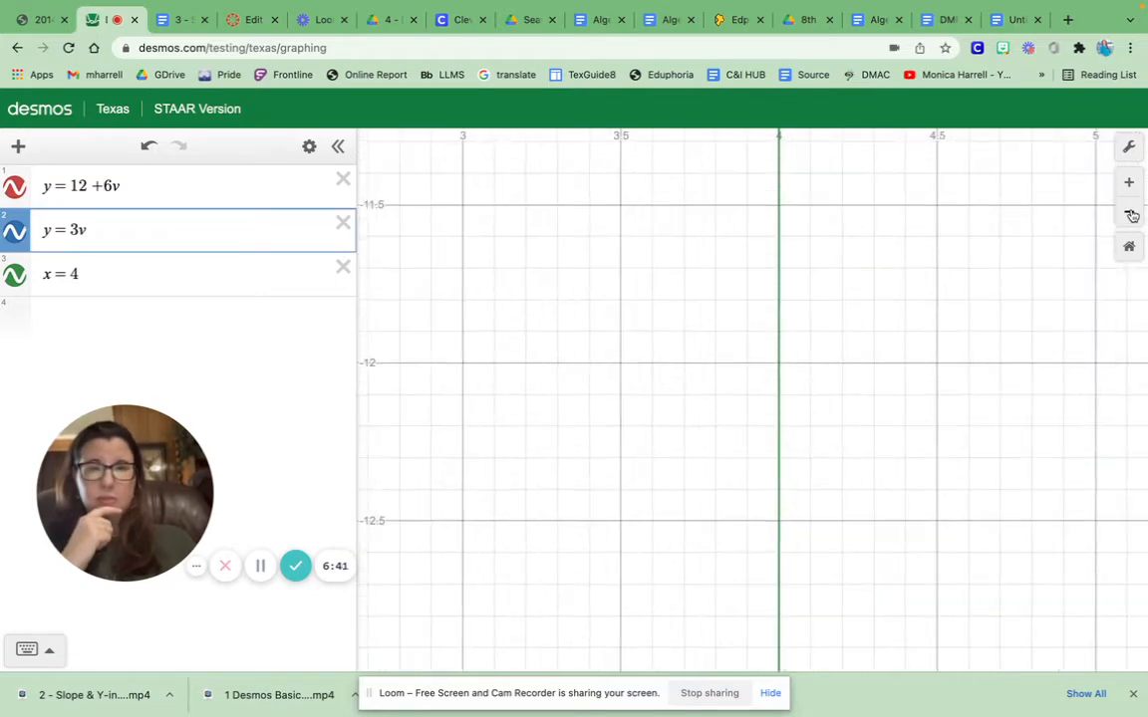
left_click(1129, 214)
left_click(1129, 215)
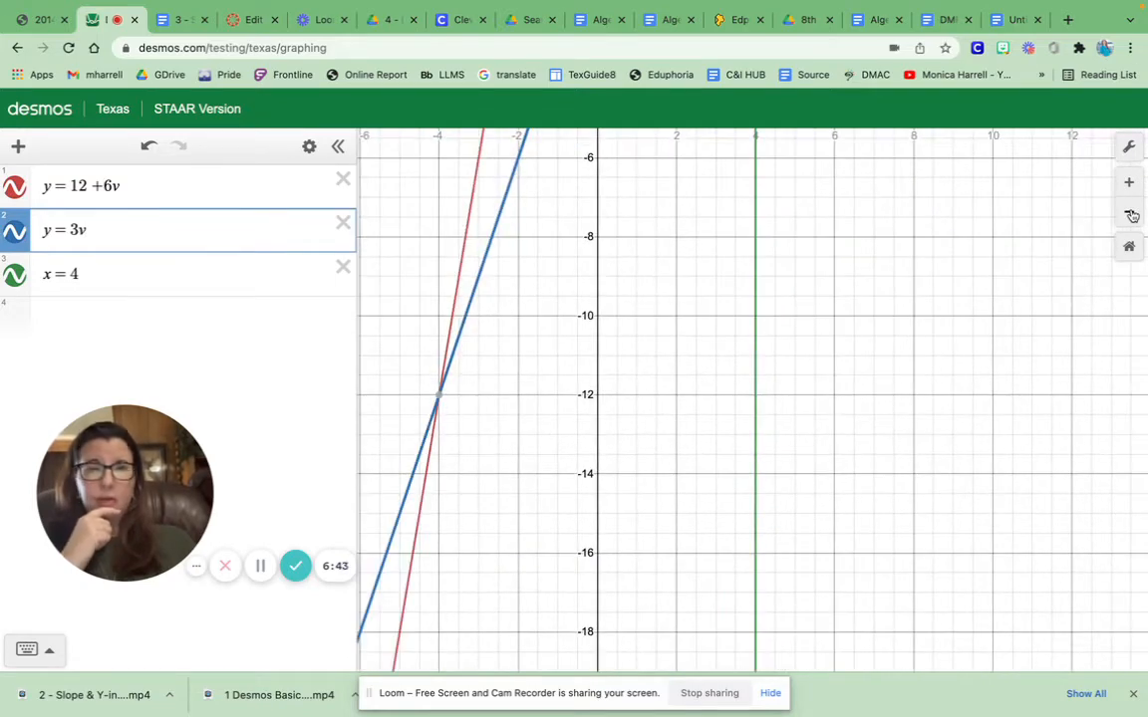
Step: Consult model J in Google Docs, change the first expression in Desmos to y = 12 − 6v, and compare its intersection with y = 3v against x = 4
left_click(176, 21)
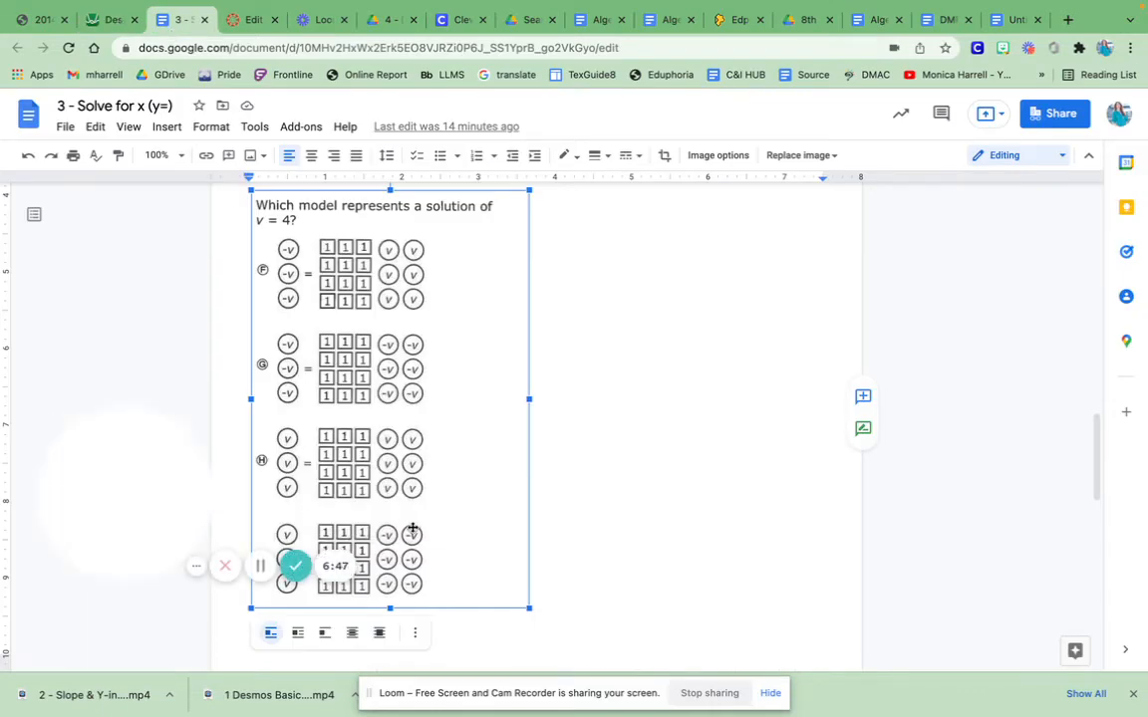
left_click(102, 20)
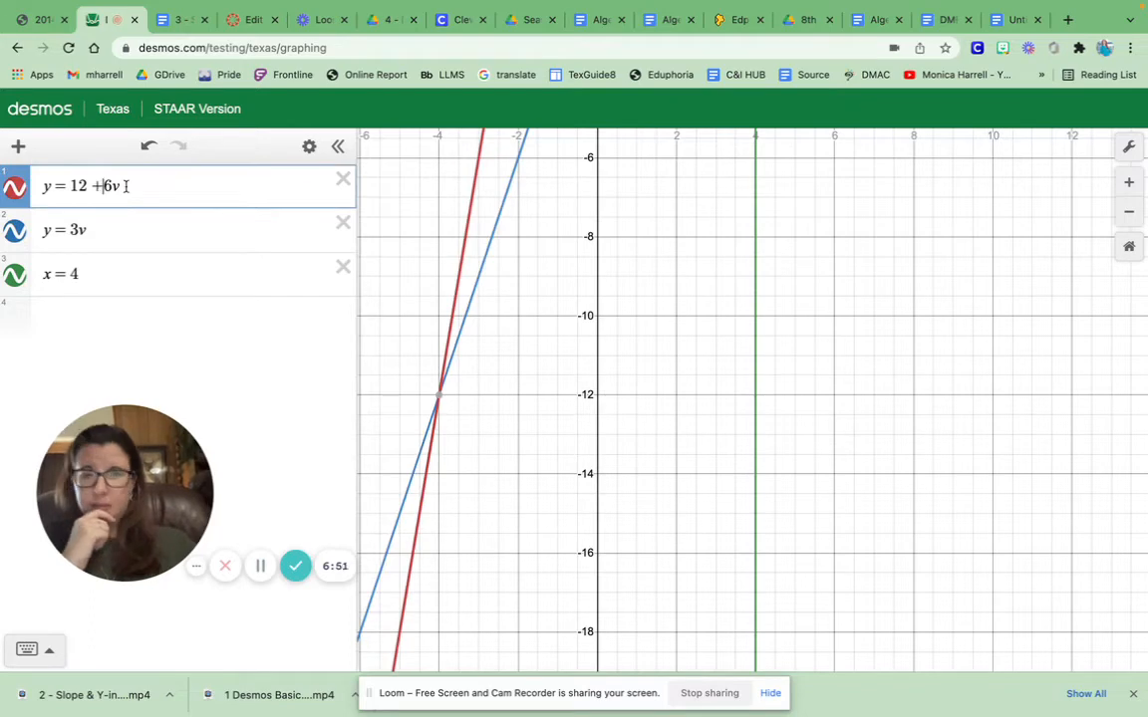
key("BackSpace")
type("-")
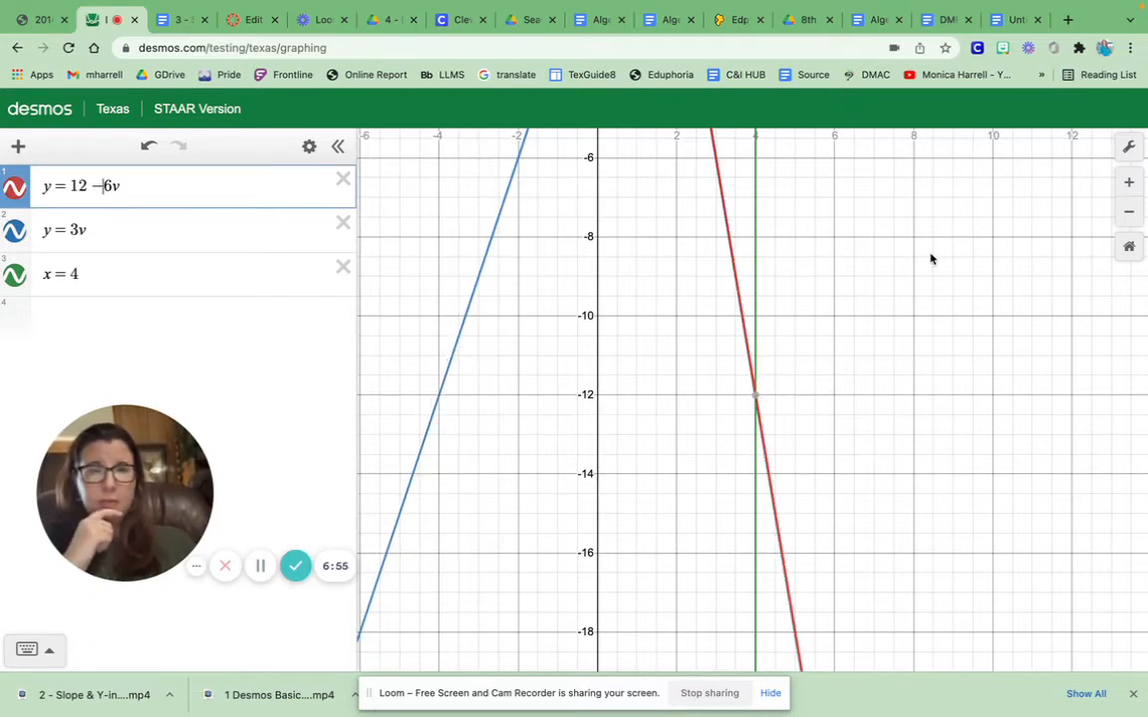
left_click_drag(931, 256, 1032, 596)
left_click_drag(921, 399, 946, 618)
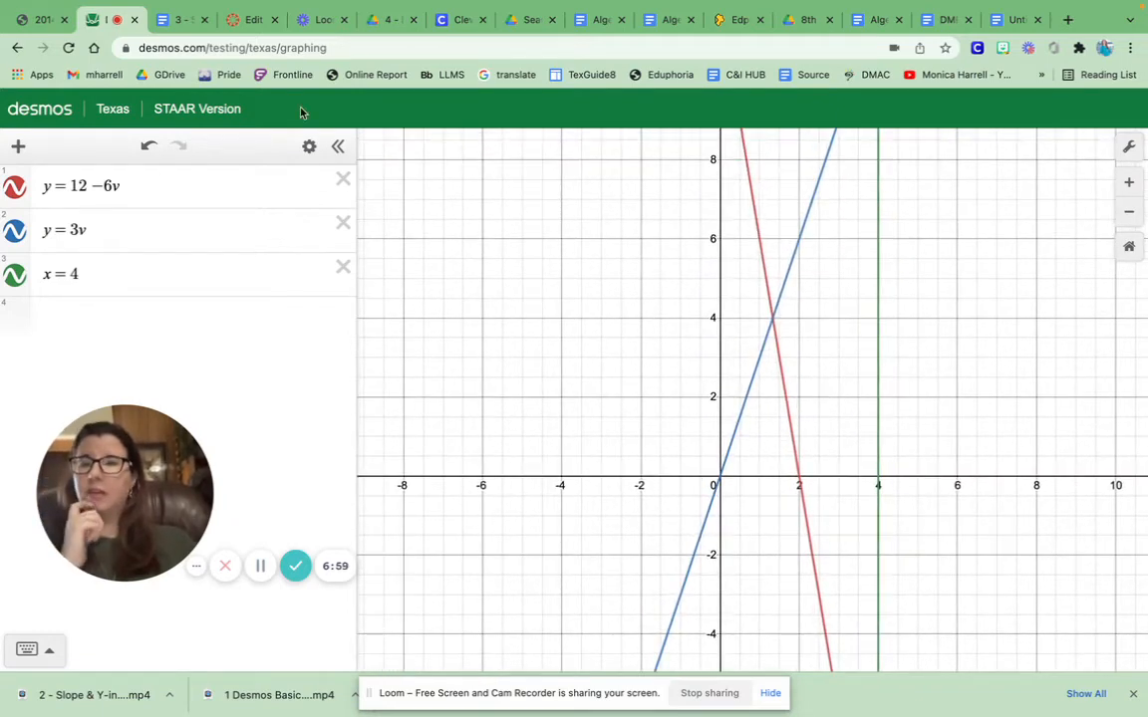
Step: Read the portrait-sales question in Google Docs and clear all expressions from the Desmos graph
left_click(180, 19)
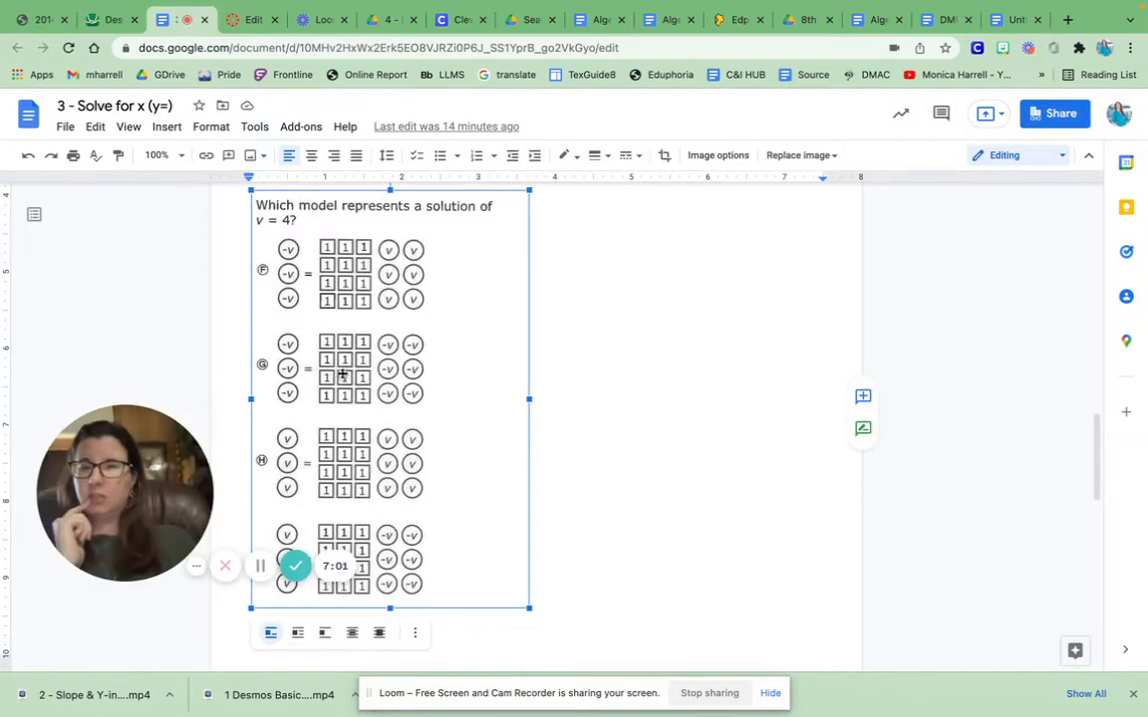
scroll(598, 445, "down", 5)
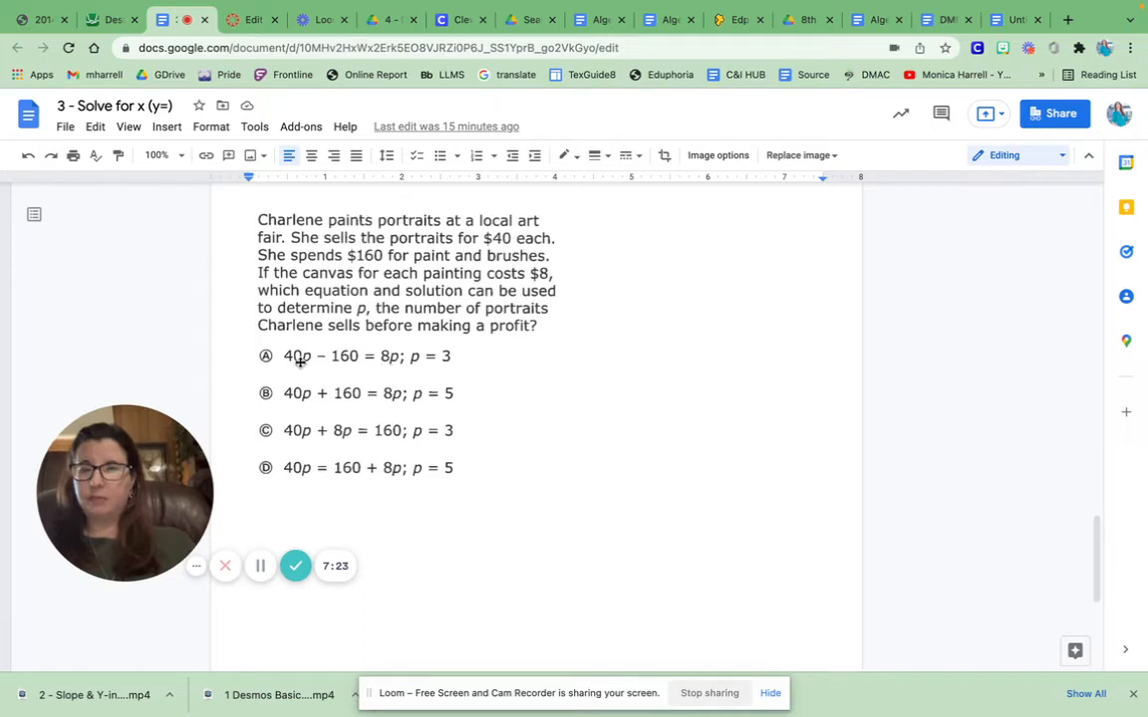
left_click(97, 28)
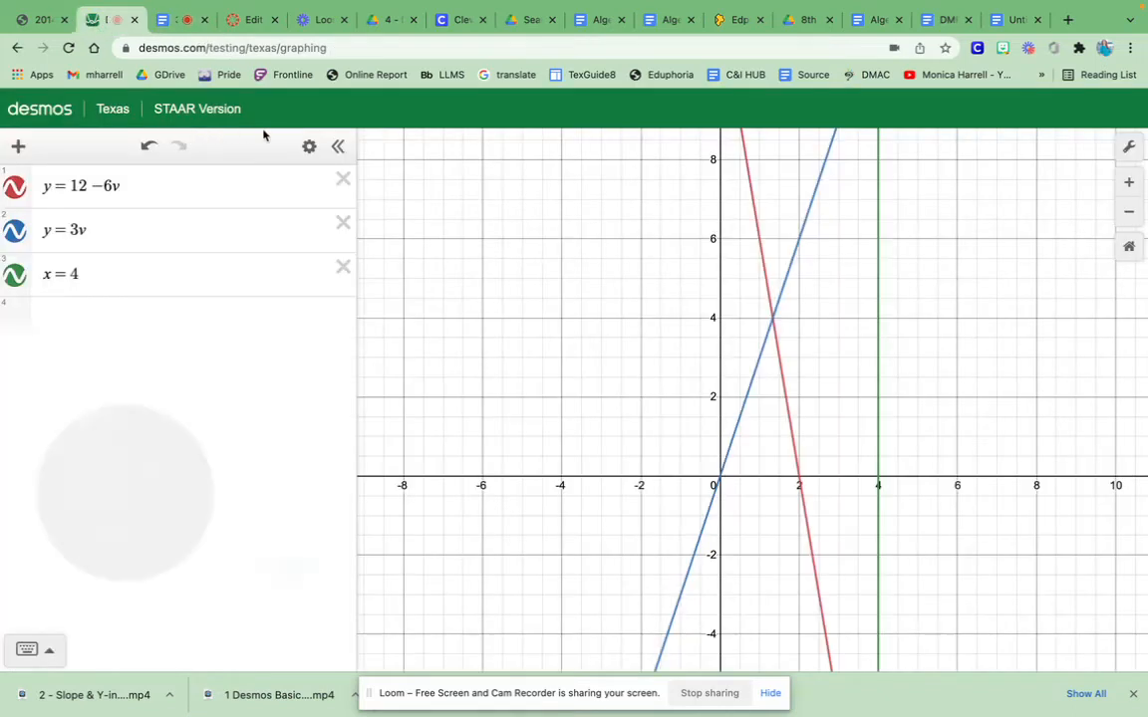
left_click(310, 146)
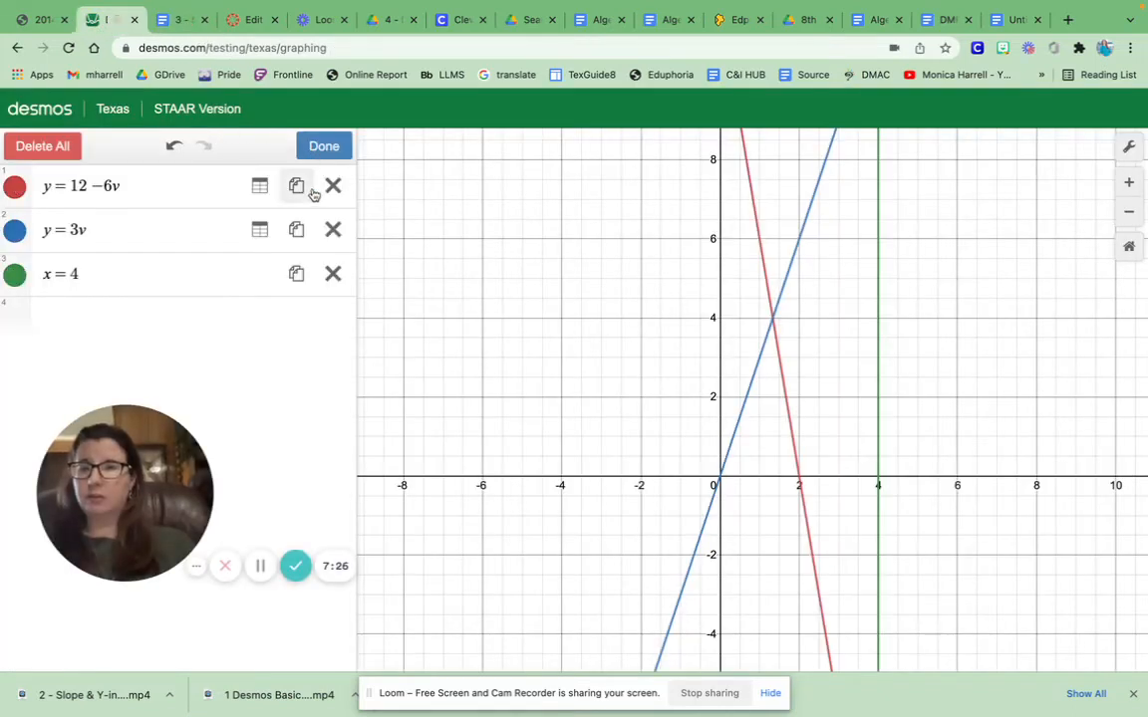
left_click(76, 147)
Step: Enter the left side of choice A from the Google Docs question in Desmos as y = 40p − 160
type("y =")
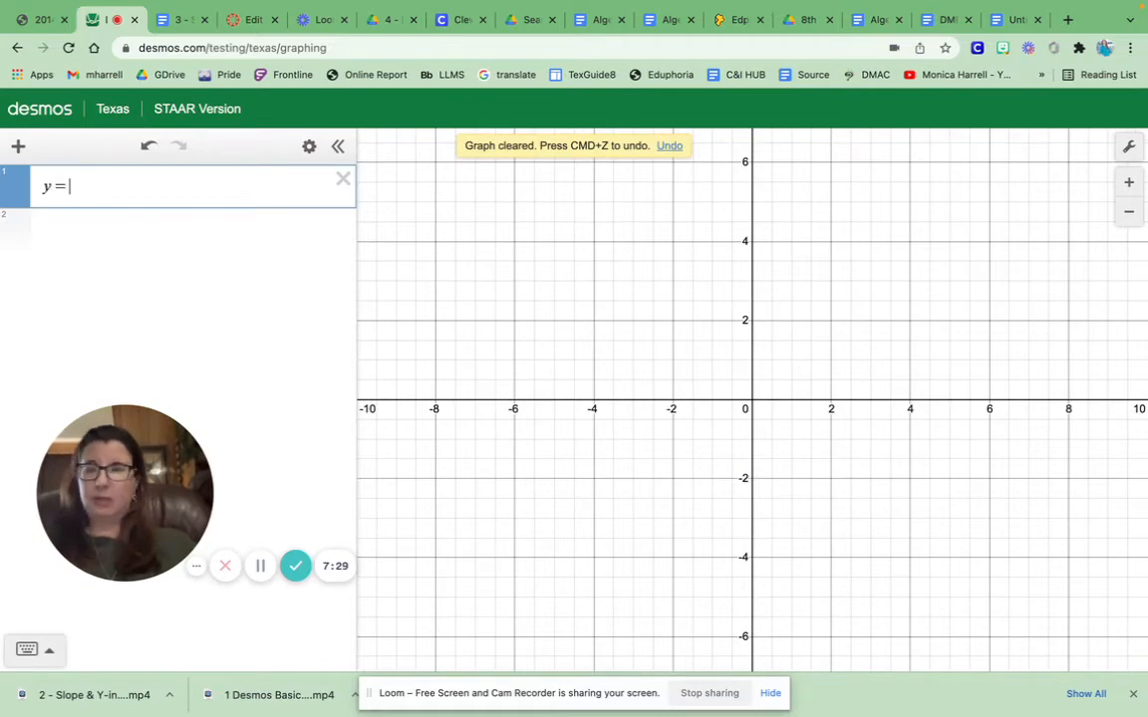
left_click(179, 22)
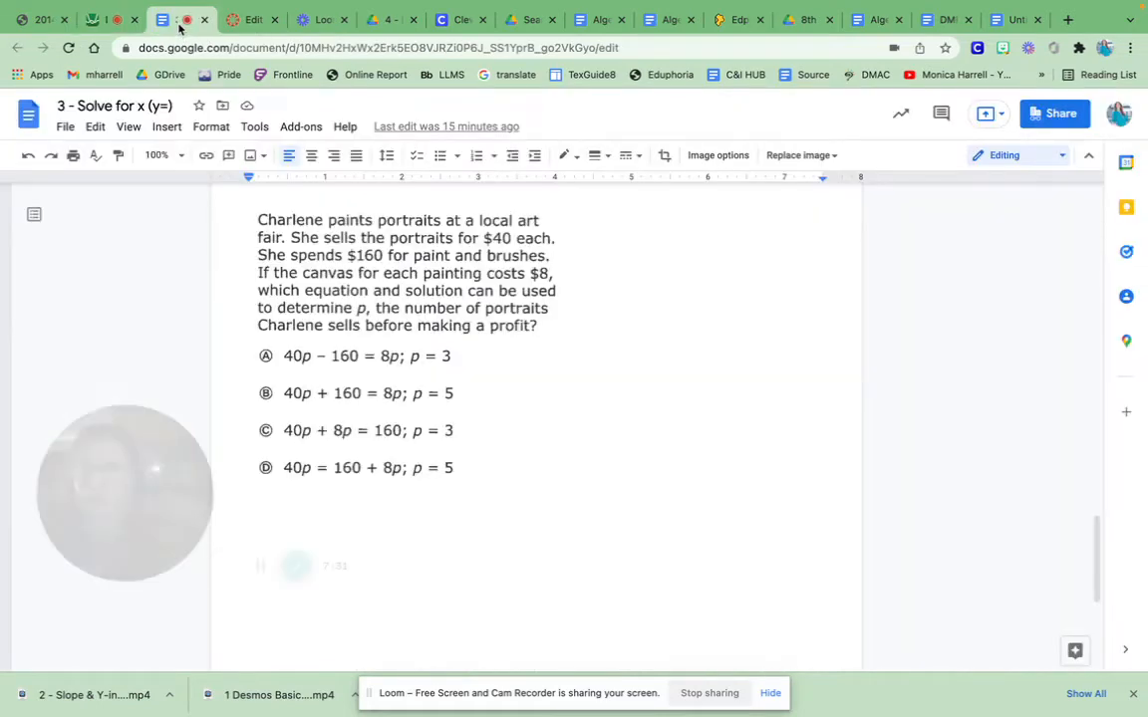
left_click(110, 22)
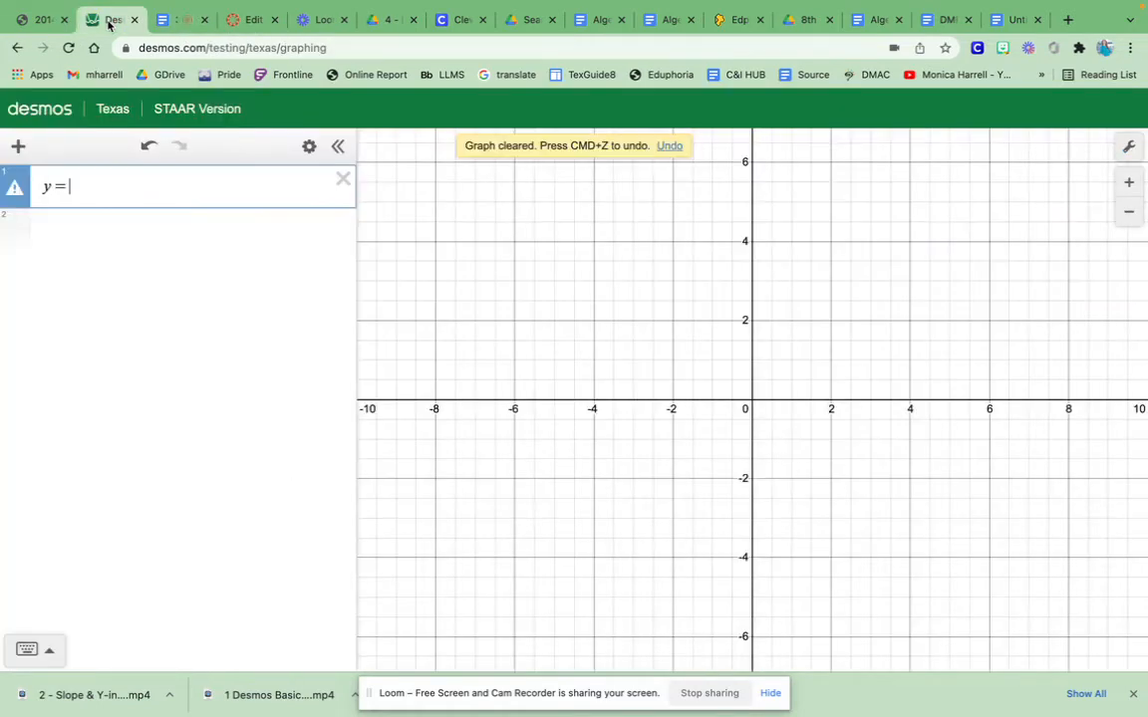
type("40p")
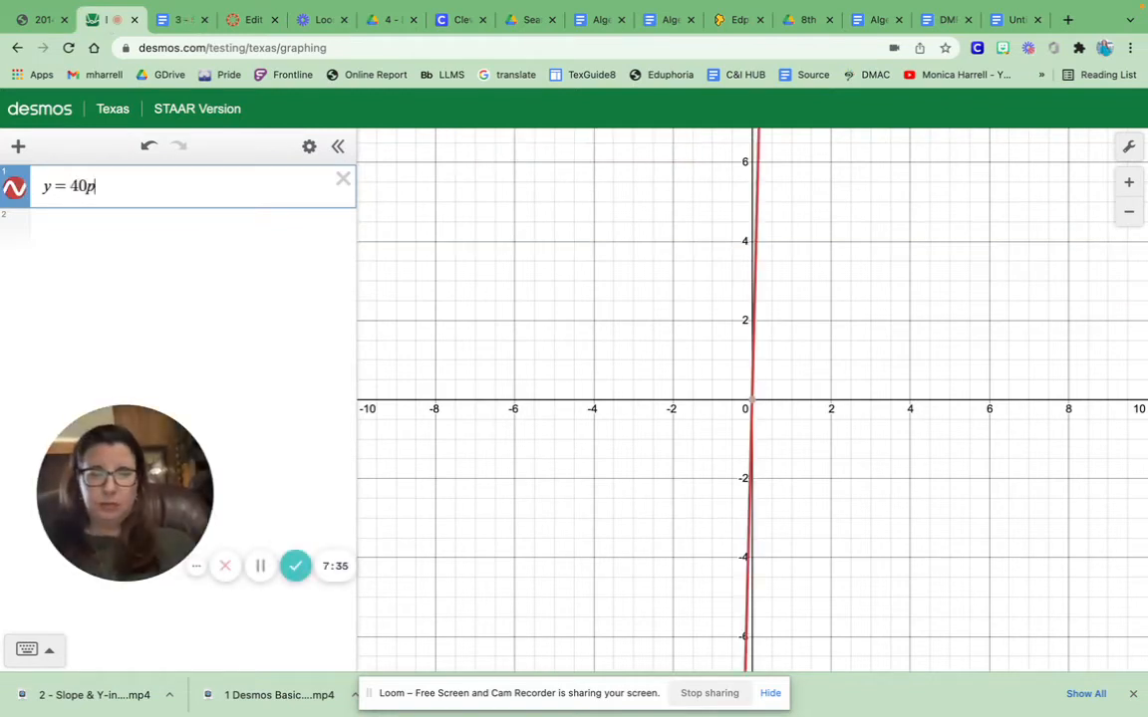
type("-160")
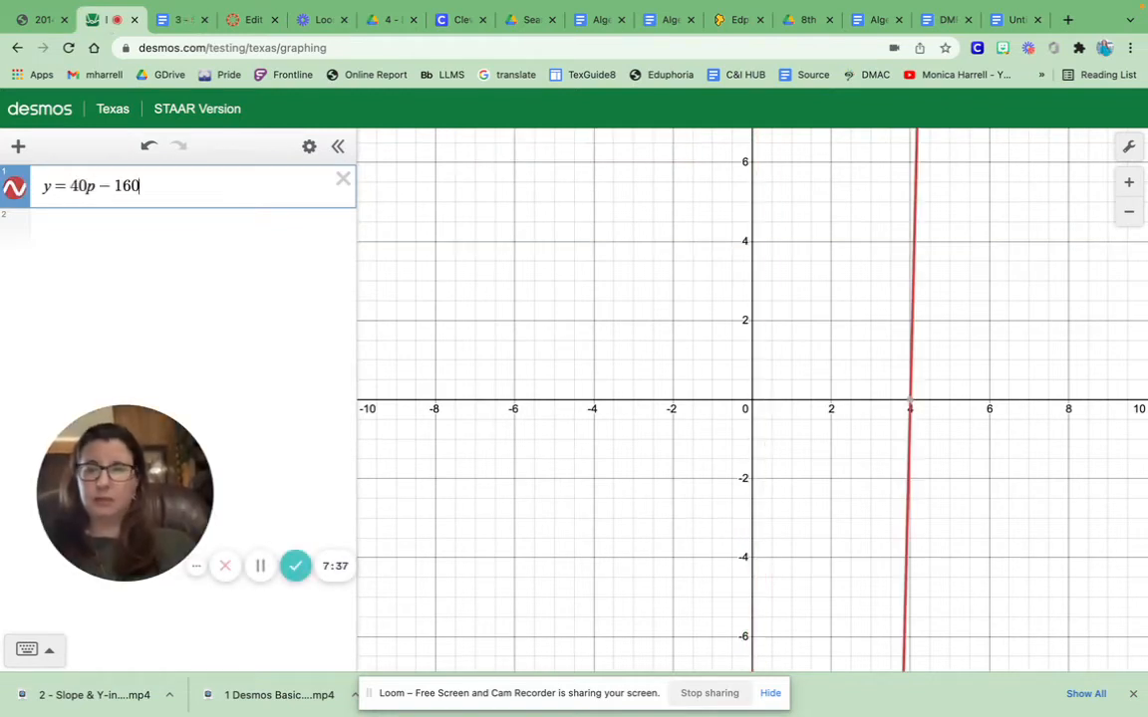
Step: Check the right side of choice A in Google Docs and enter y = 8p as the second expression in Desmos
left_click(83, 227)
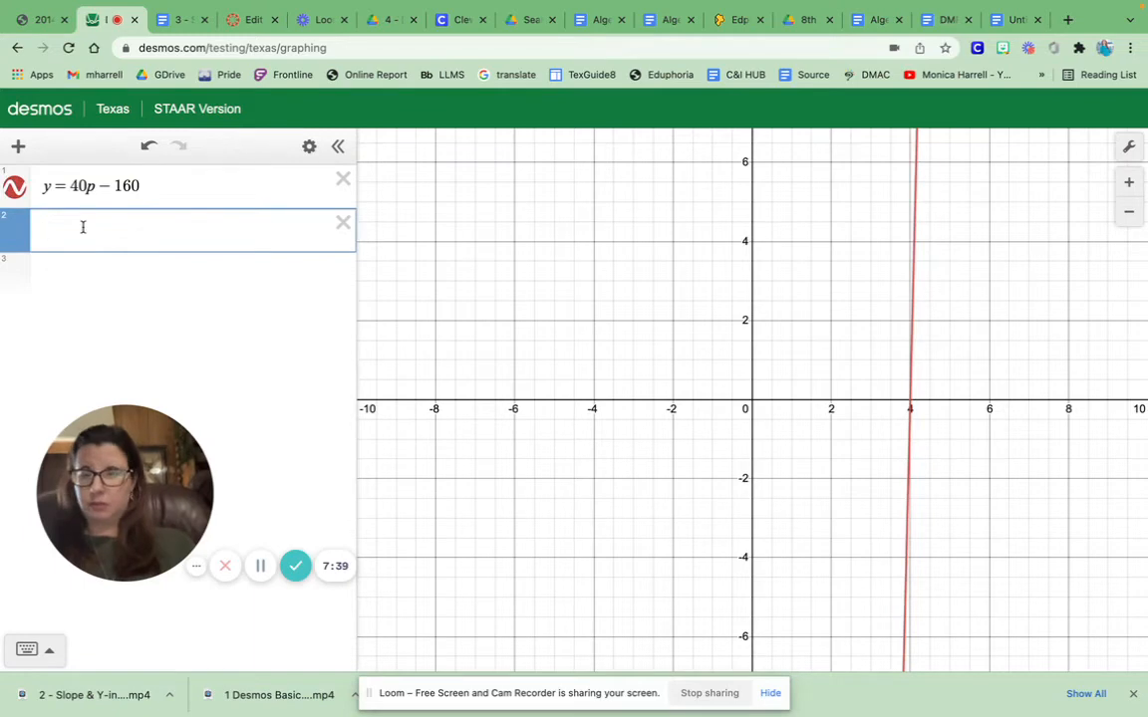
left_click(181, 18)
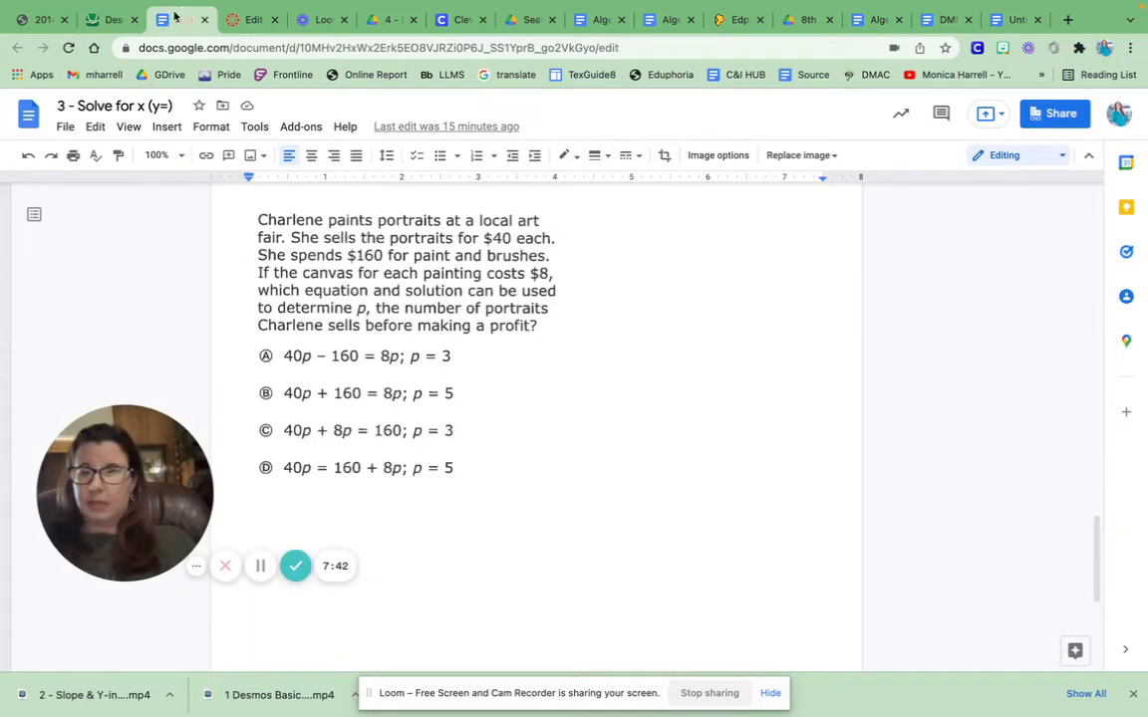
left_click(116, 20)
type("8p")
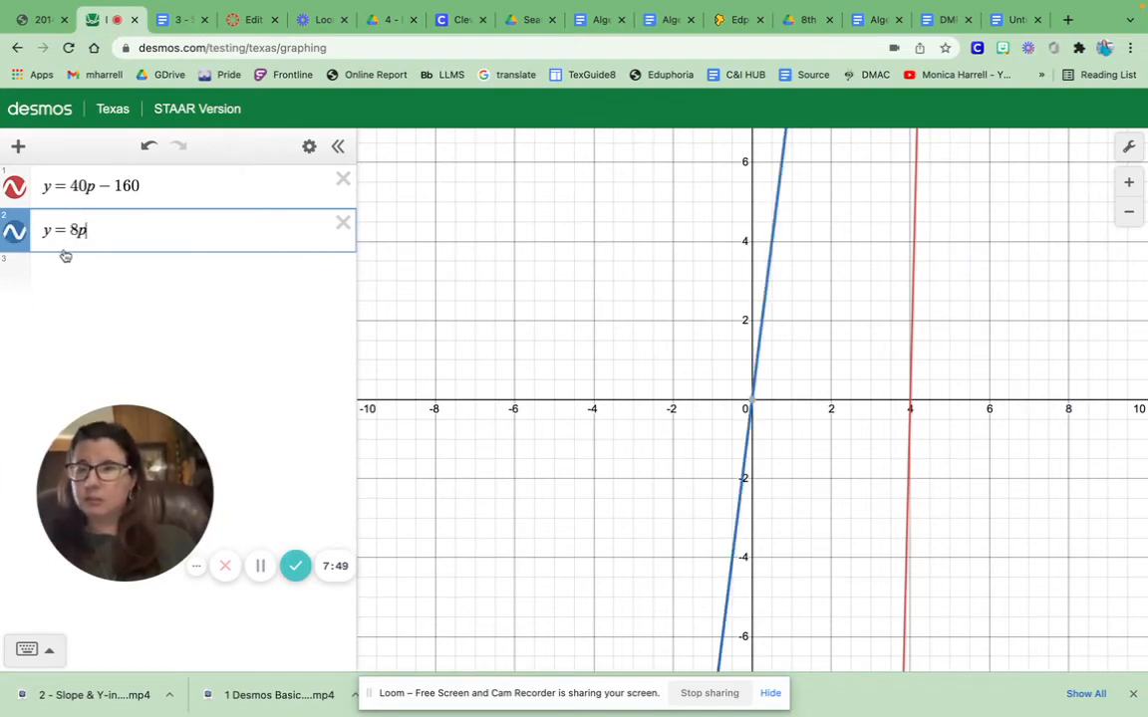
Step: Locate the point where y = 40p − 160 and y = 8p meet and show its coordinates
left_click_drag(1025, 256, 989, 715)
left_click(1128, 212)
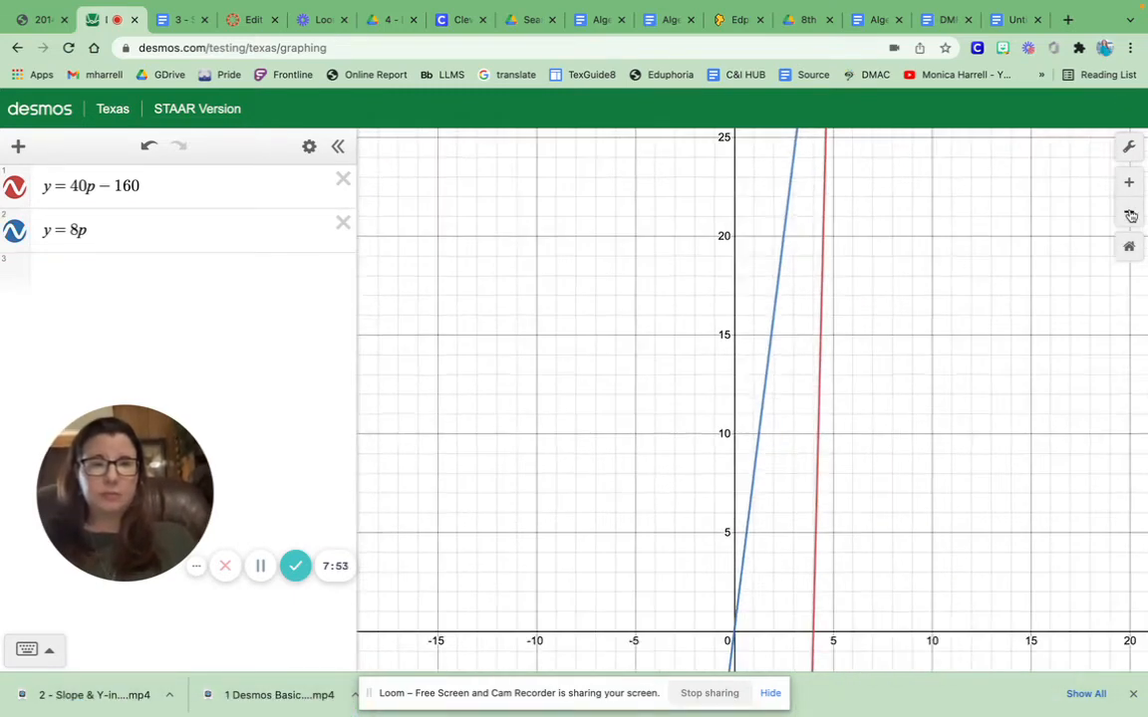
left_click(1129, 212)
left_click(1129, 212)
left_click_drag(883, 220, 793, 357)
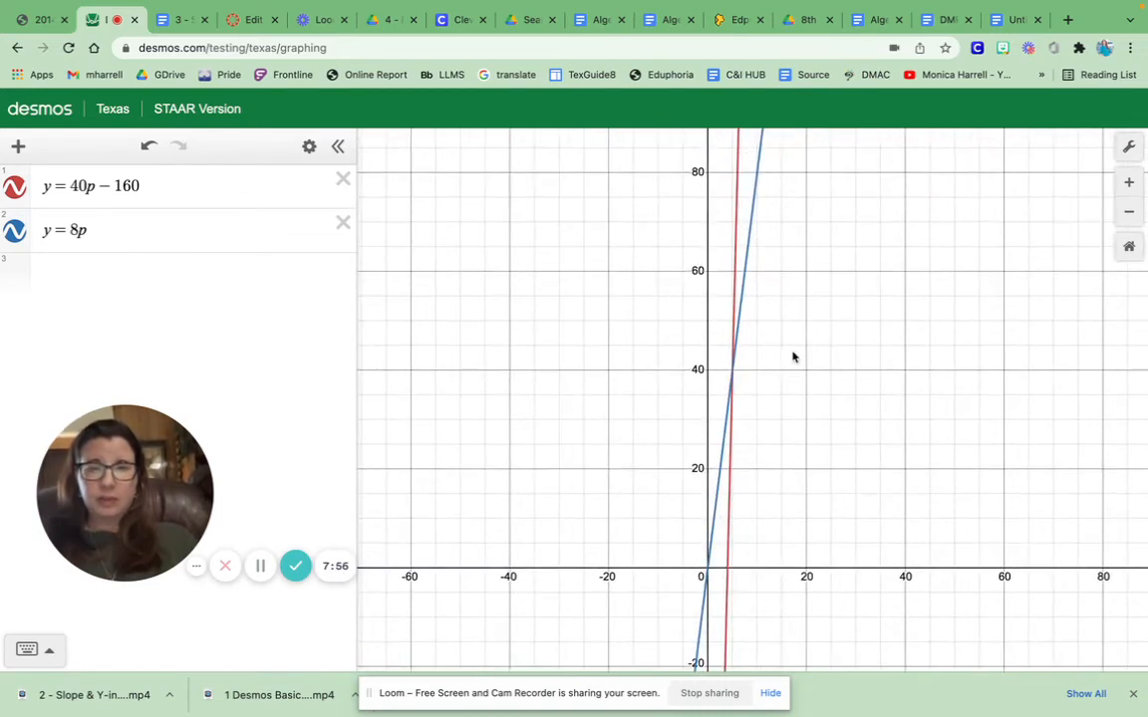
left_click(732, 376)
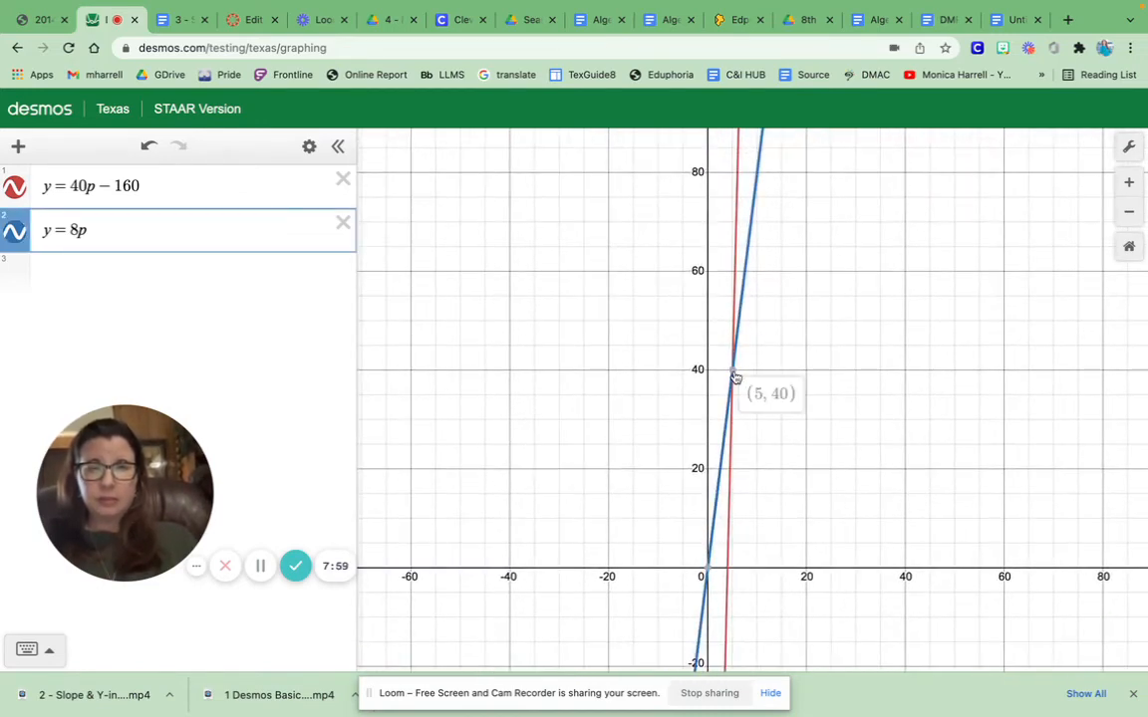
left_click(732, 372)
Step: Examine the intersection of y = 40p − 160 and y = 8p up close with its coordinates displayed
left_click(1129, 184)
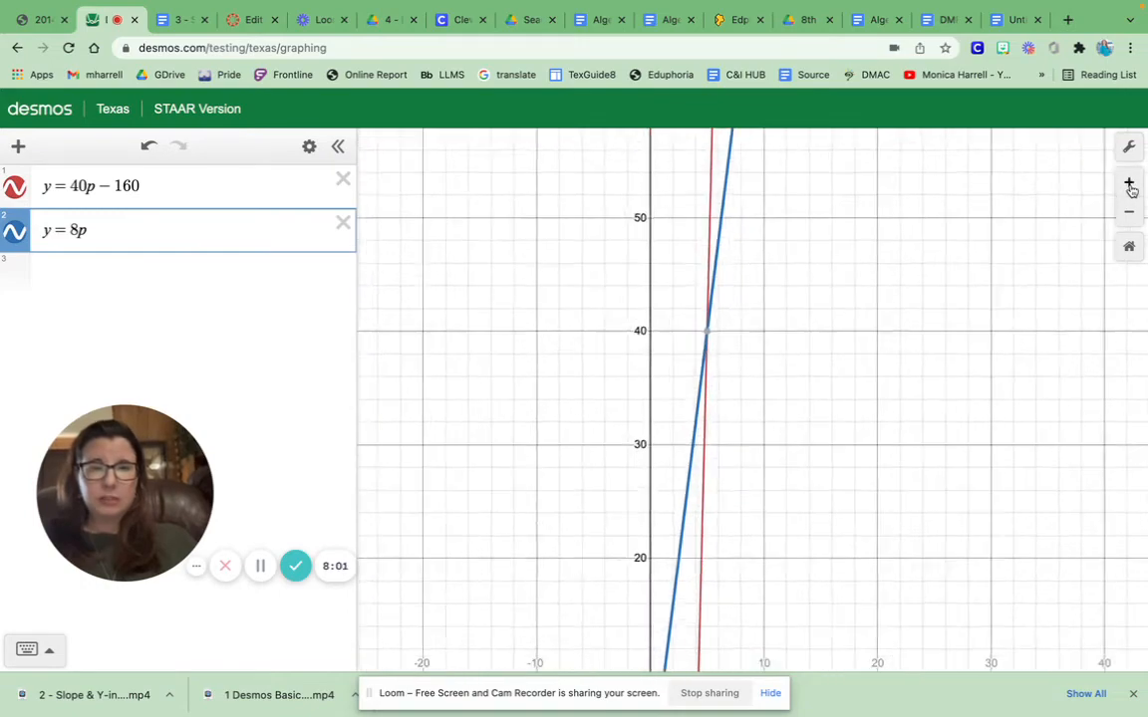
left_click(1129, 185)
left_click(1129, 184)
left_click(1130, 184)
left_click_drag(609, 249, 765, 486)
left_click(592, 168)
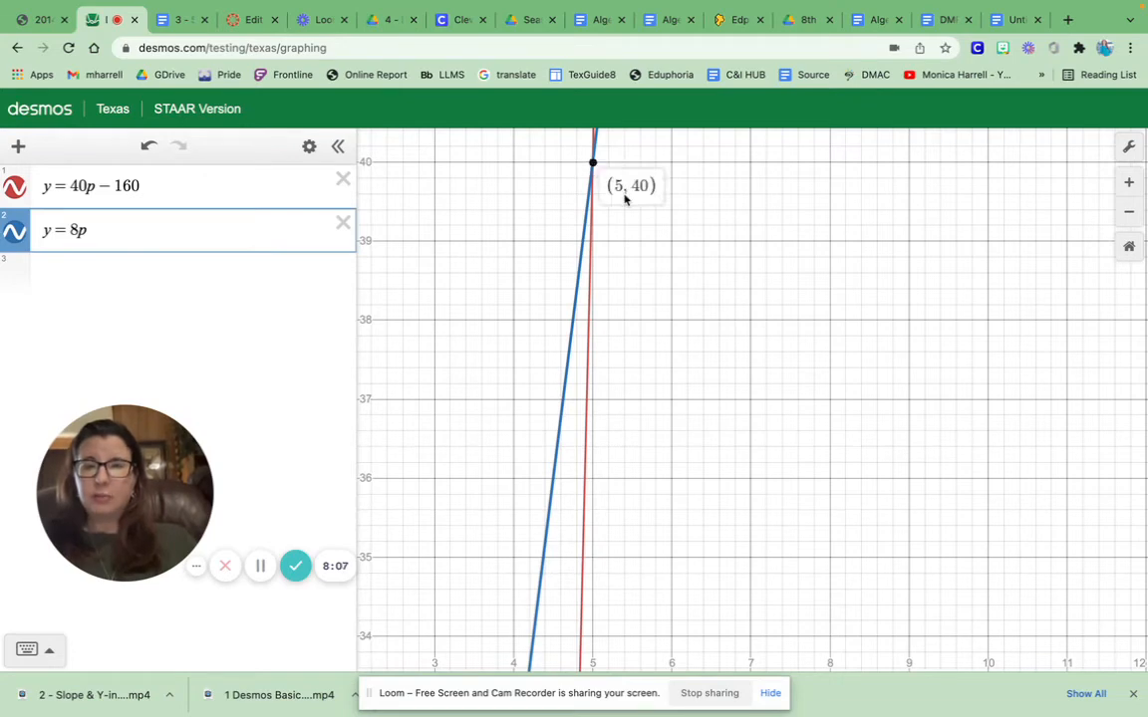
Step: Check choice B in the Google Docs question and change the first Desmos expression to y = 40p + 160
left_click(174, 18)
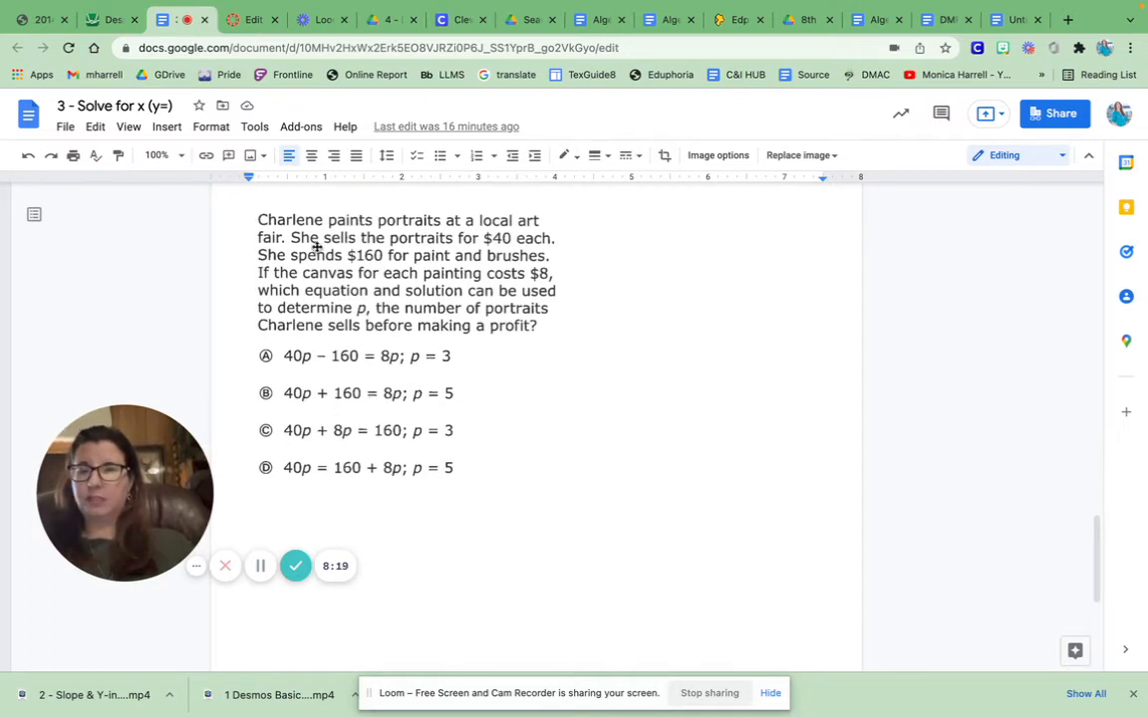
left_click(110, 19)
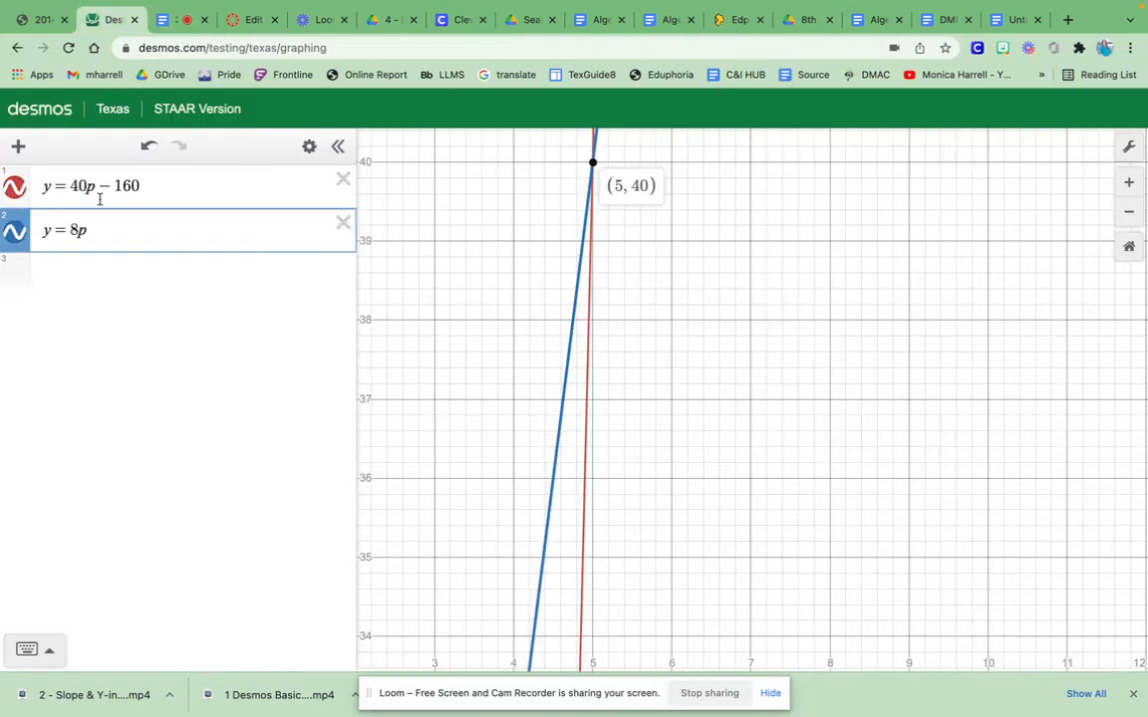
left_click(111, 185)
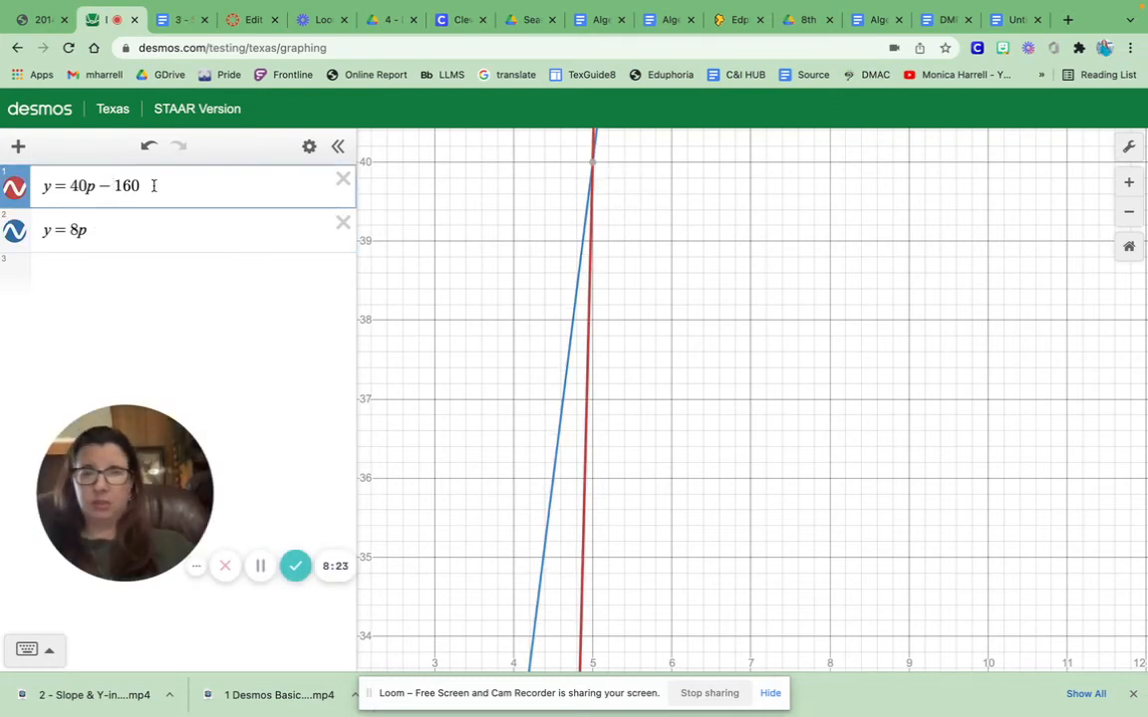
key("BackSpace")
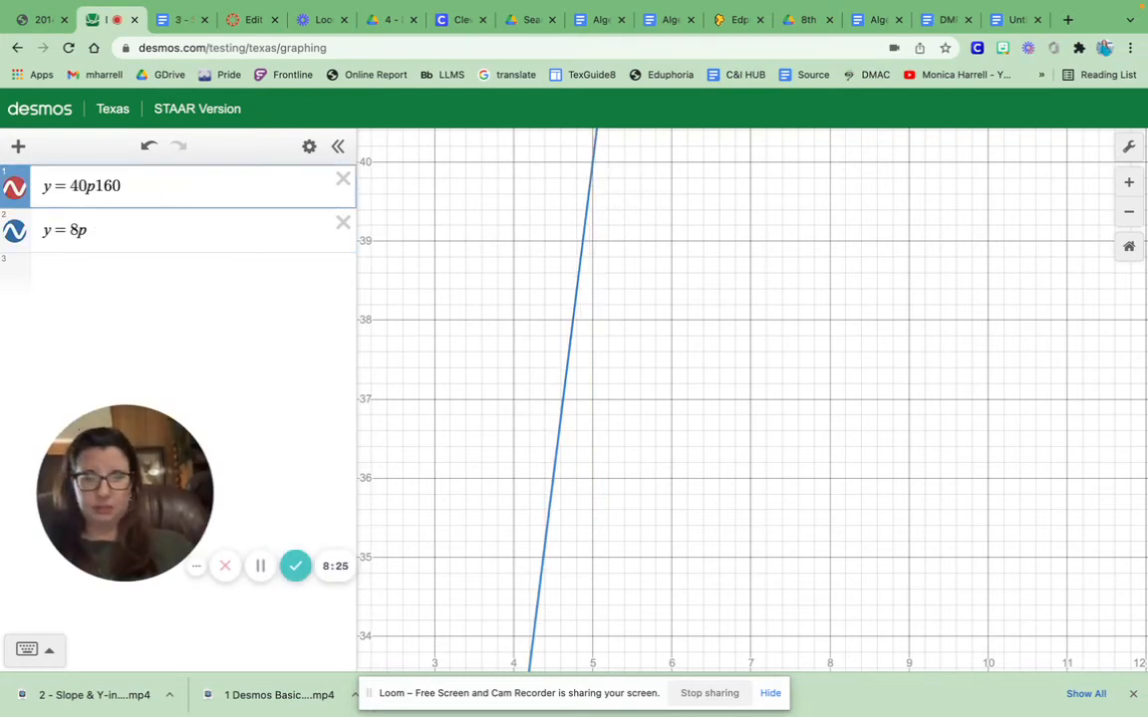
type("+")
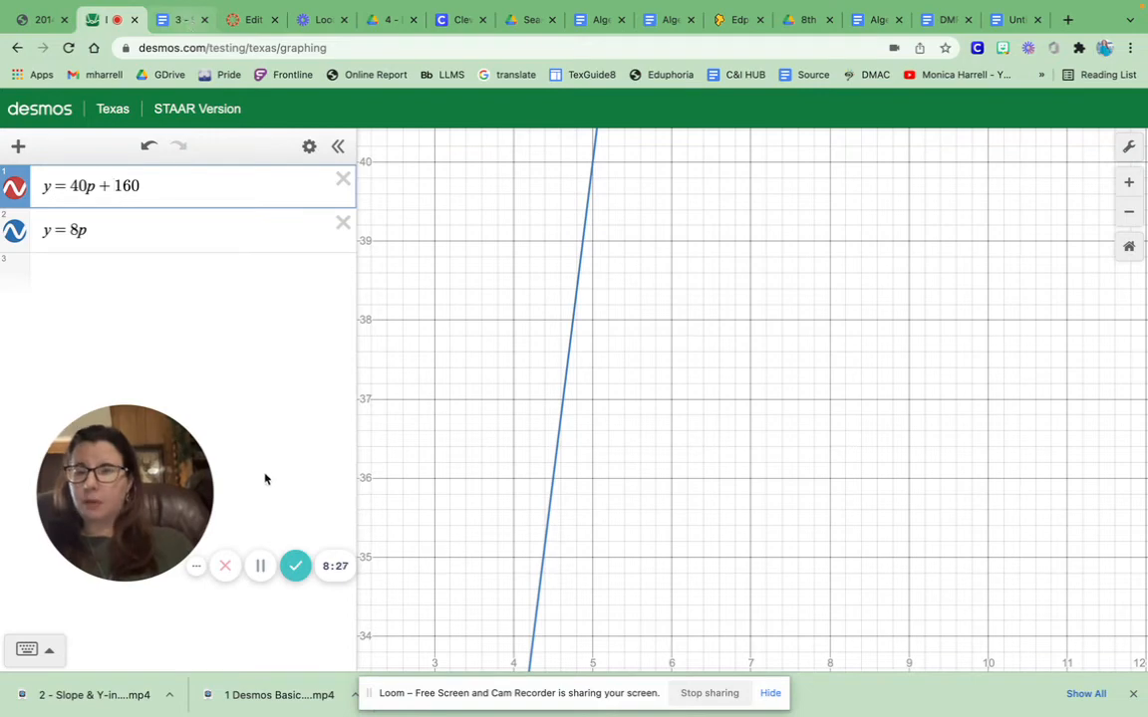
left_click(27, 649)
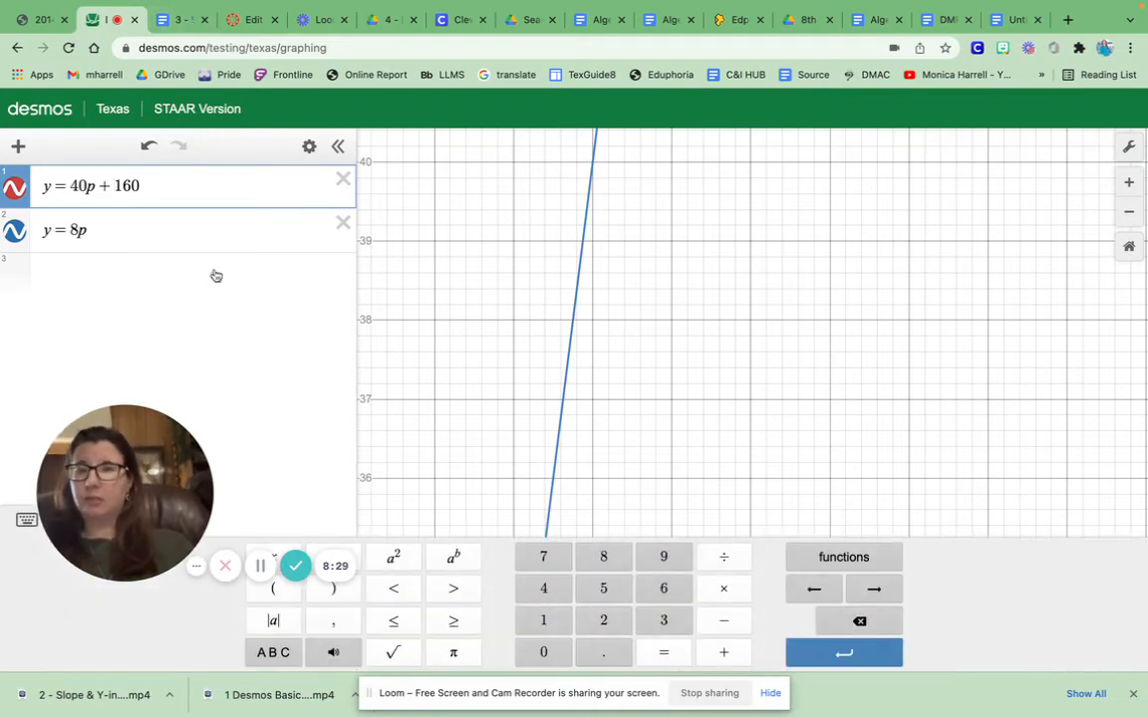
left_click(167, 22)
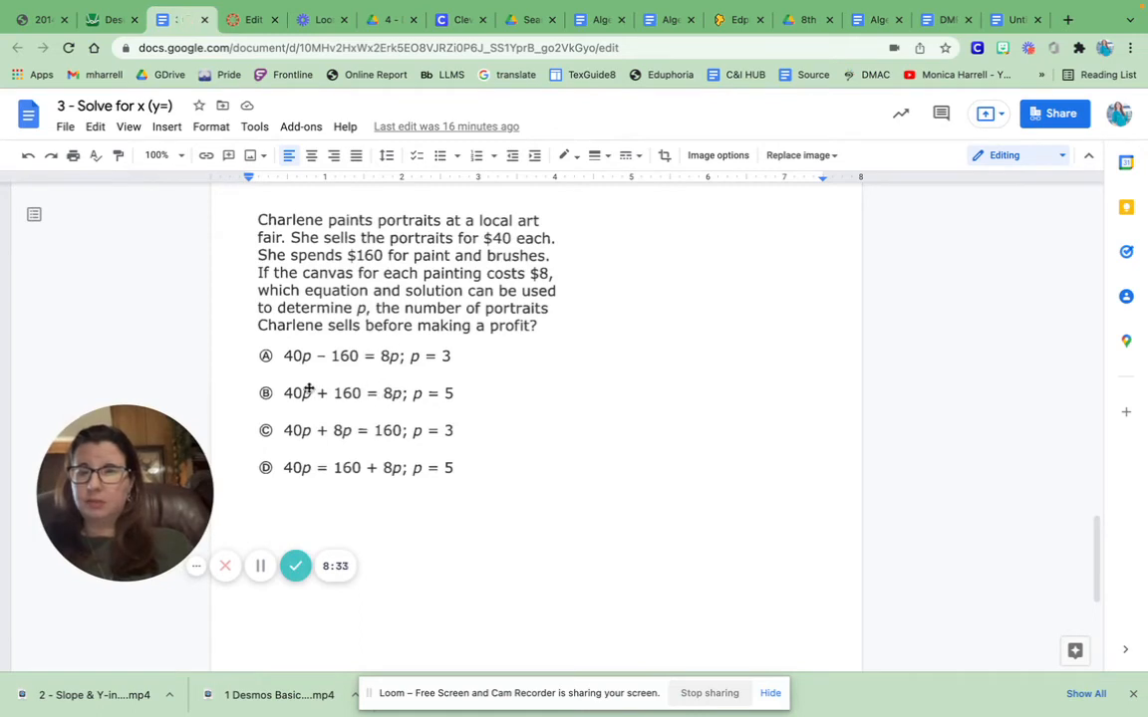
left_click(113, 20)
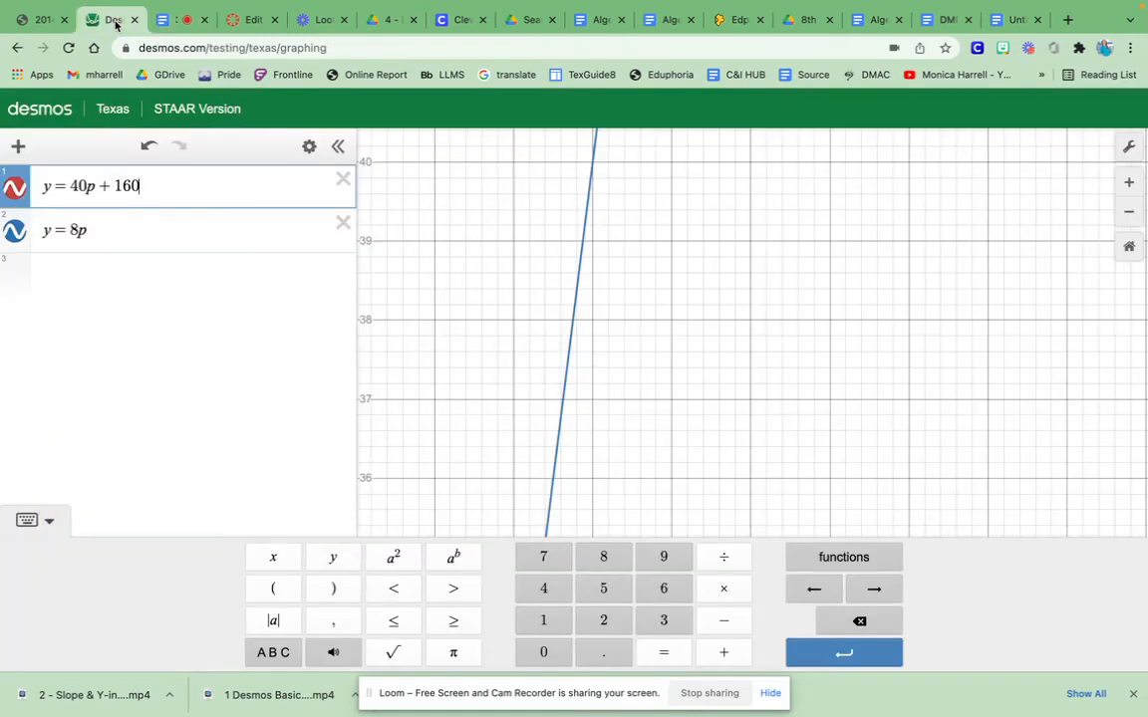
Step: Locate the point where y = 40p + 160 and y = 8p cross and show its coordinates
left_click(1132, 218)
left_click(1132, 218)
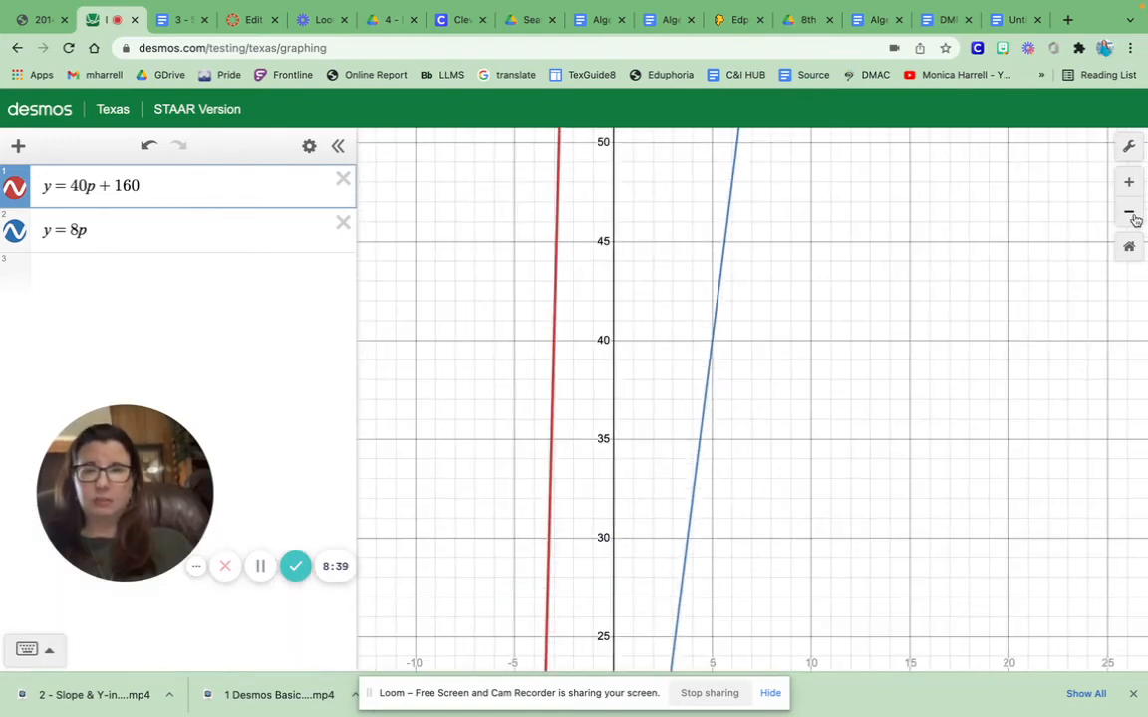
left_click_drag(815, 513, 879, 301)
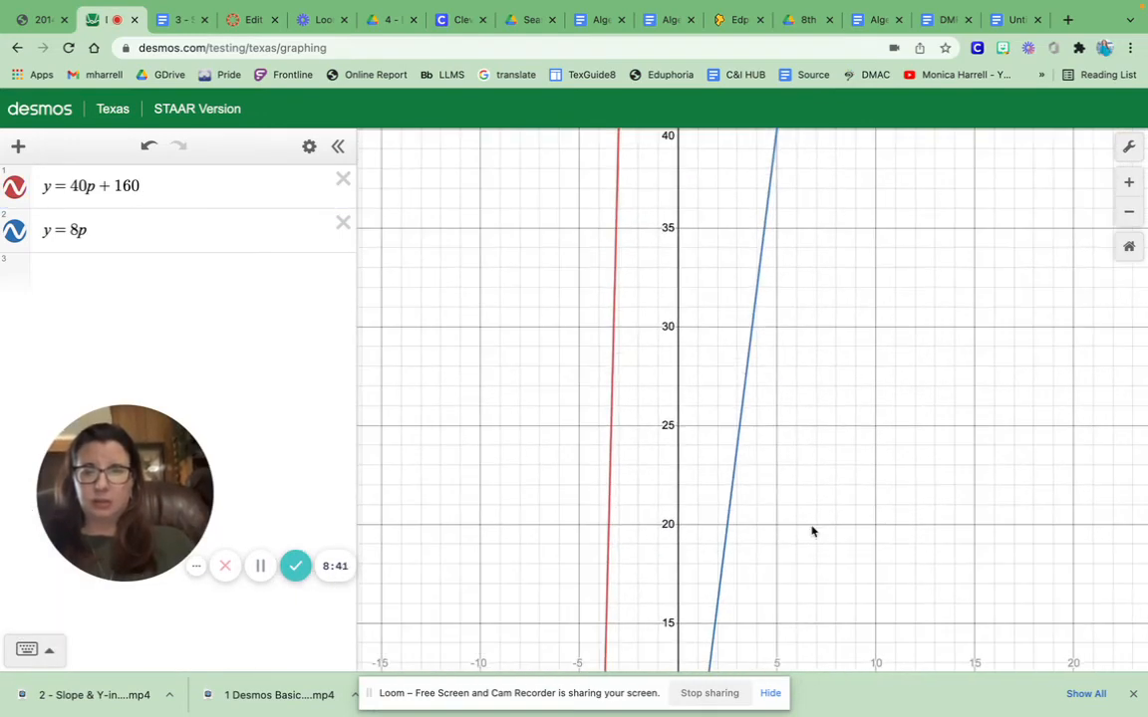
left_click_drag(812, 531, 845, 236)
left_click_drag(827, 313, 854, 99)
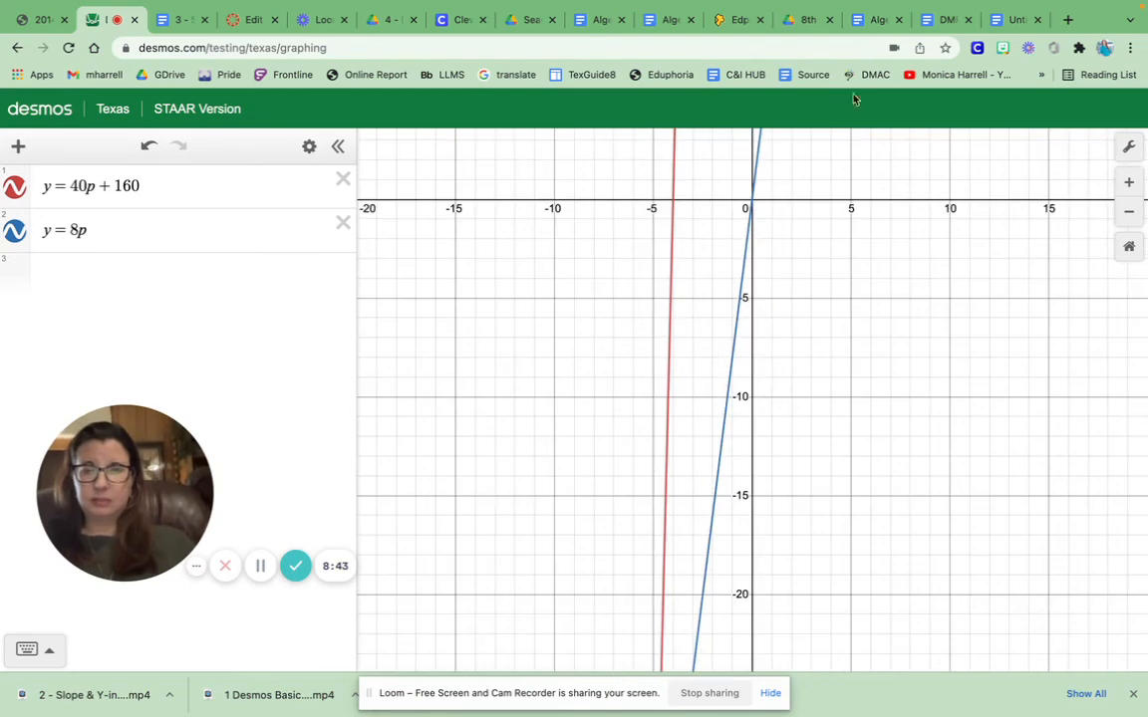
left_click(1128, 212)
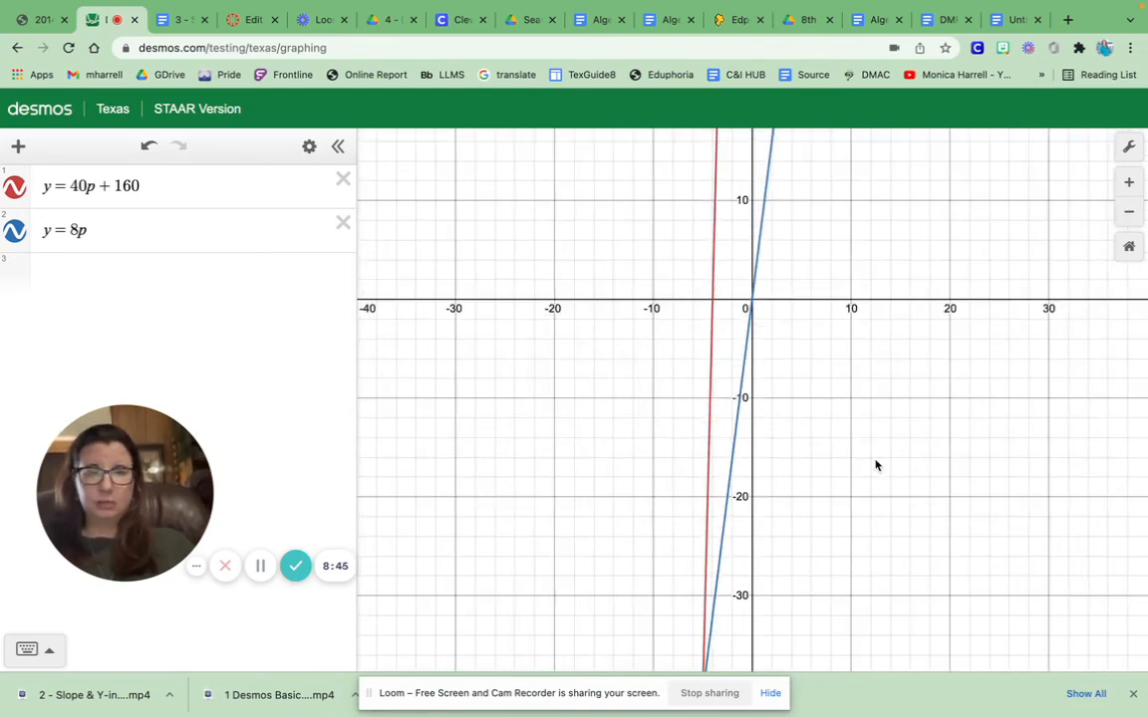
left_click_drag(875, 463, 885, 10)
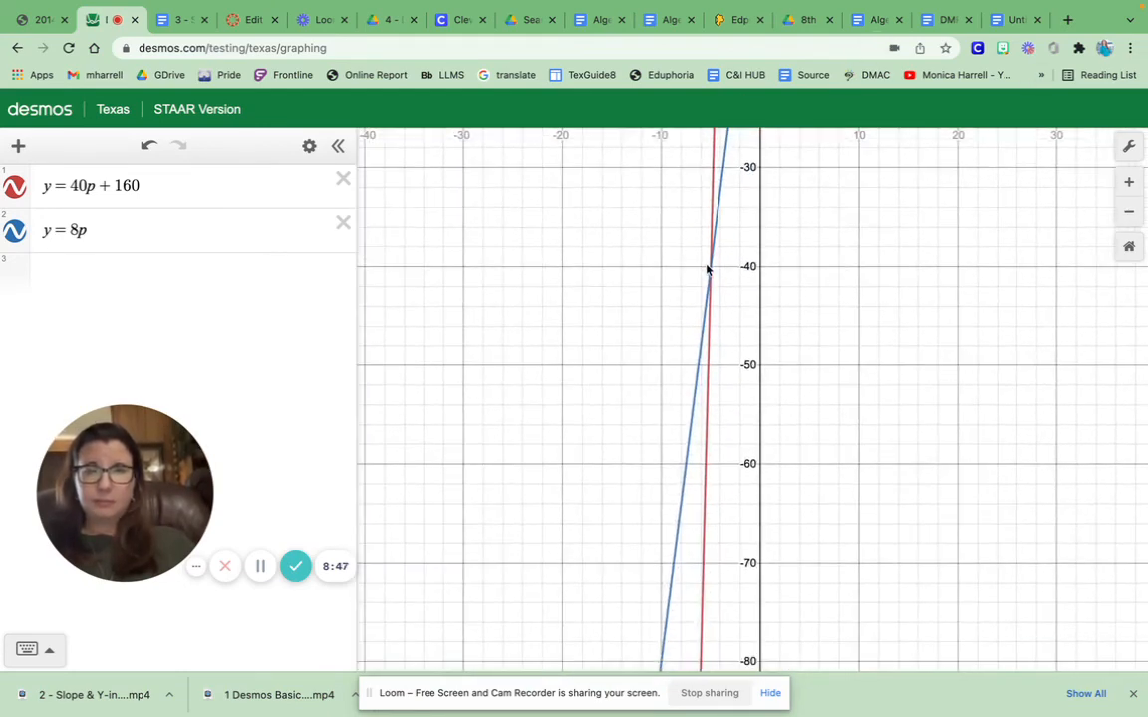
left_click_drag(708, 269, 711, 270)
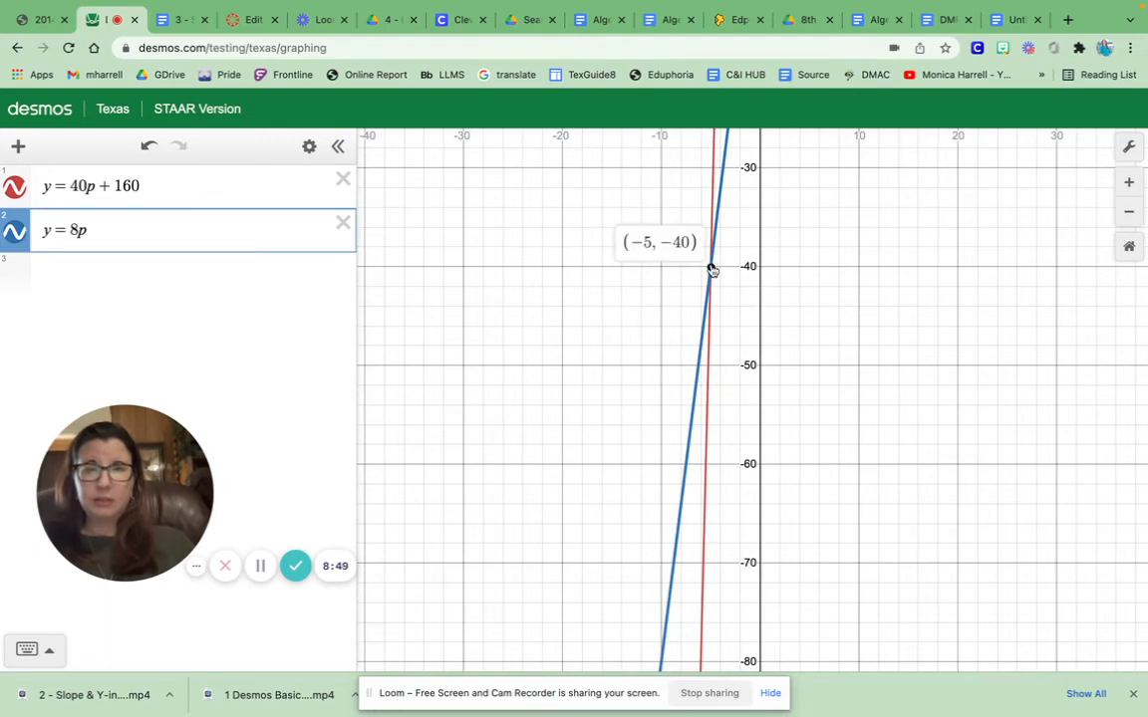
Step: Check choice C in Google Docs and change the first Desmos expression to y = 40p + 8p
left_click(179, 22)
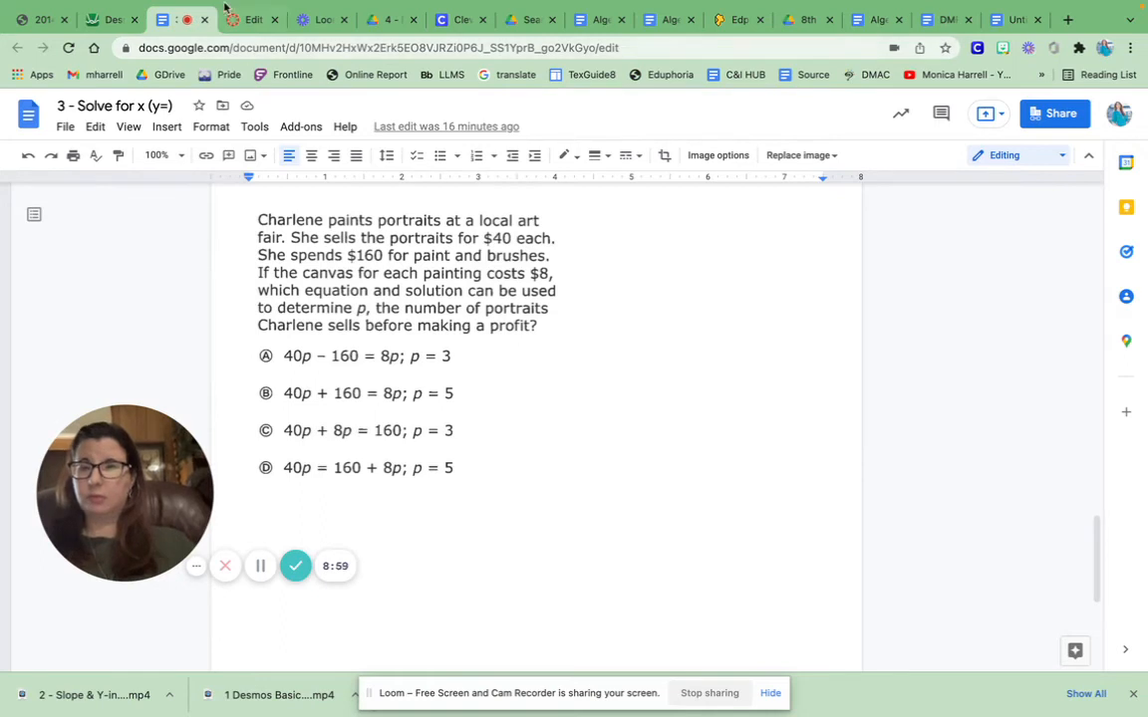
left_click(109, 19)
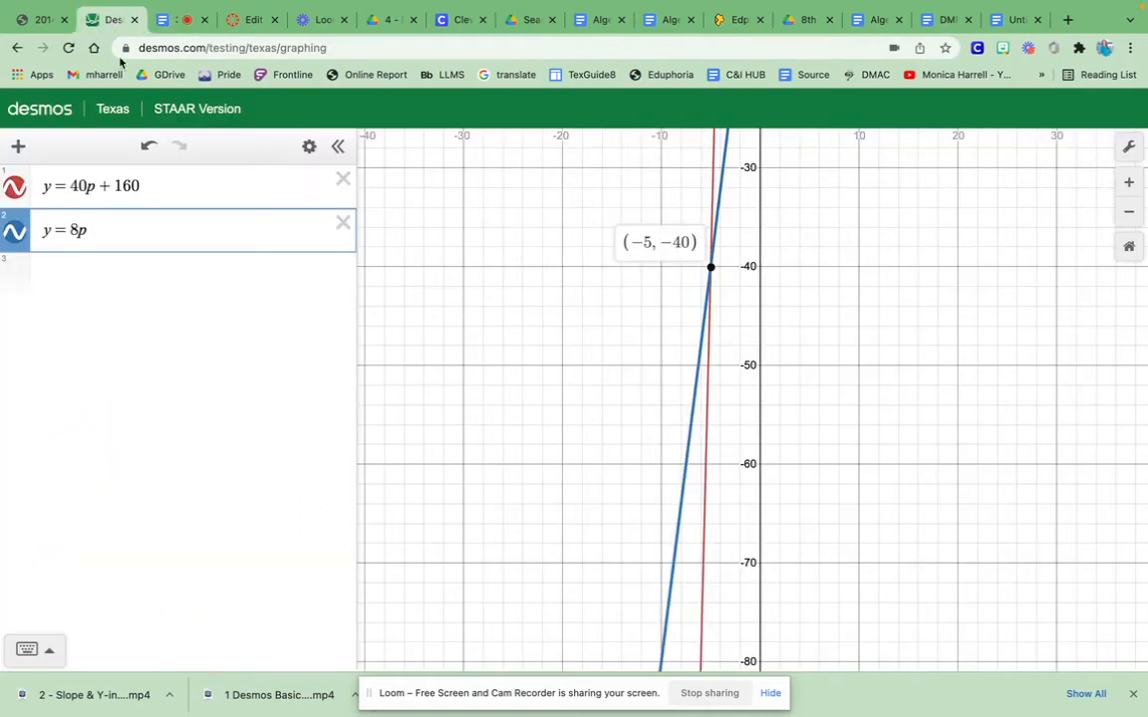
left_click(117, 185)
key("BackSpace")
key("BackSpace")
key("BackSpace")
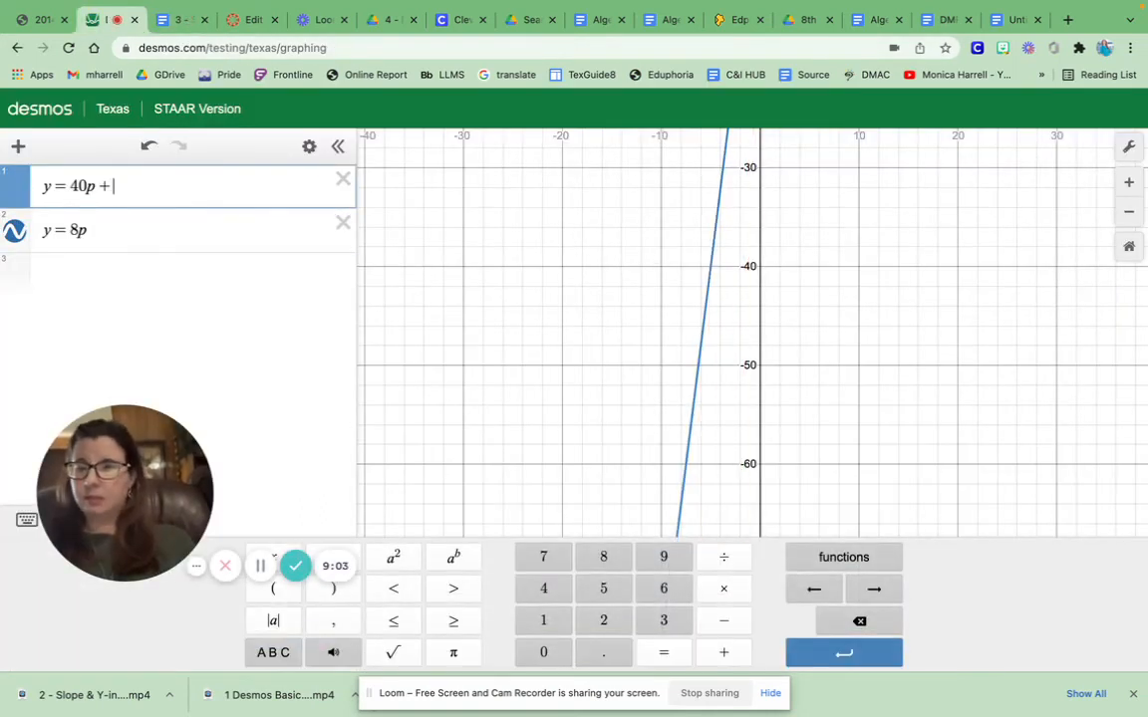
type("8p")
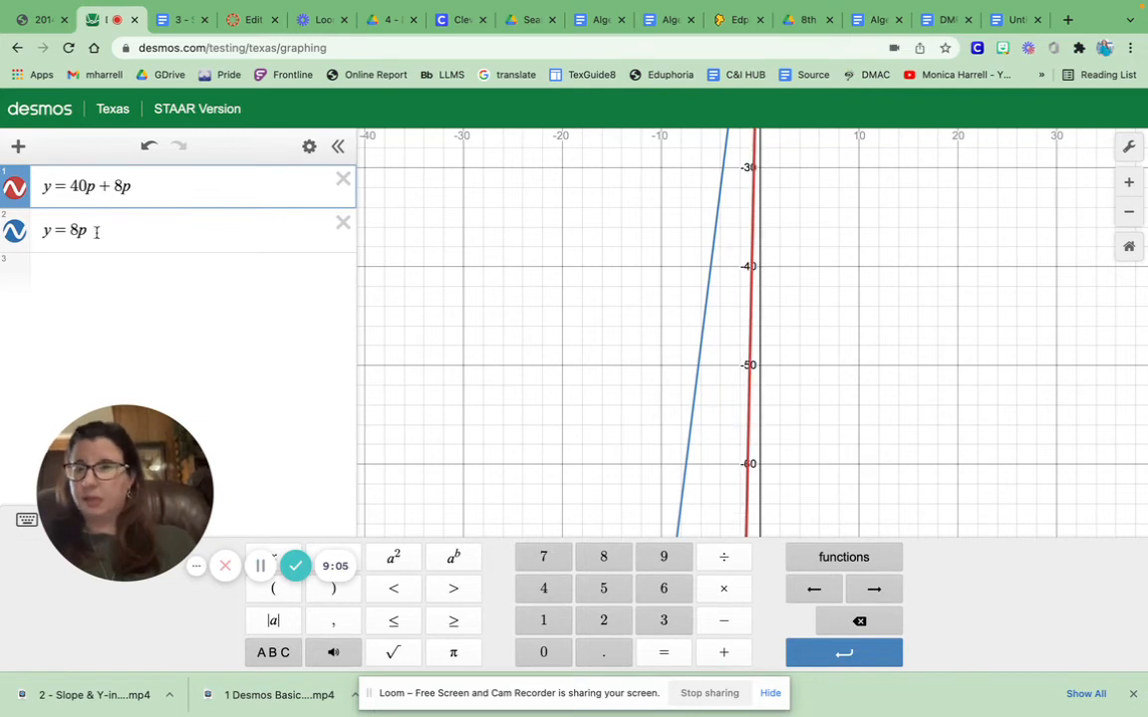
Step: Replace the second expression with the right side of choice C, y = 160
left_click(97, 231)
key("BackSpace")
key("BackSpace")
type("160")
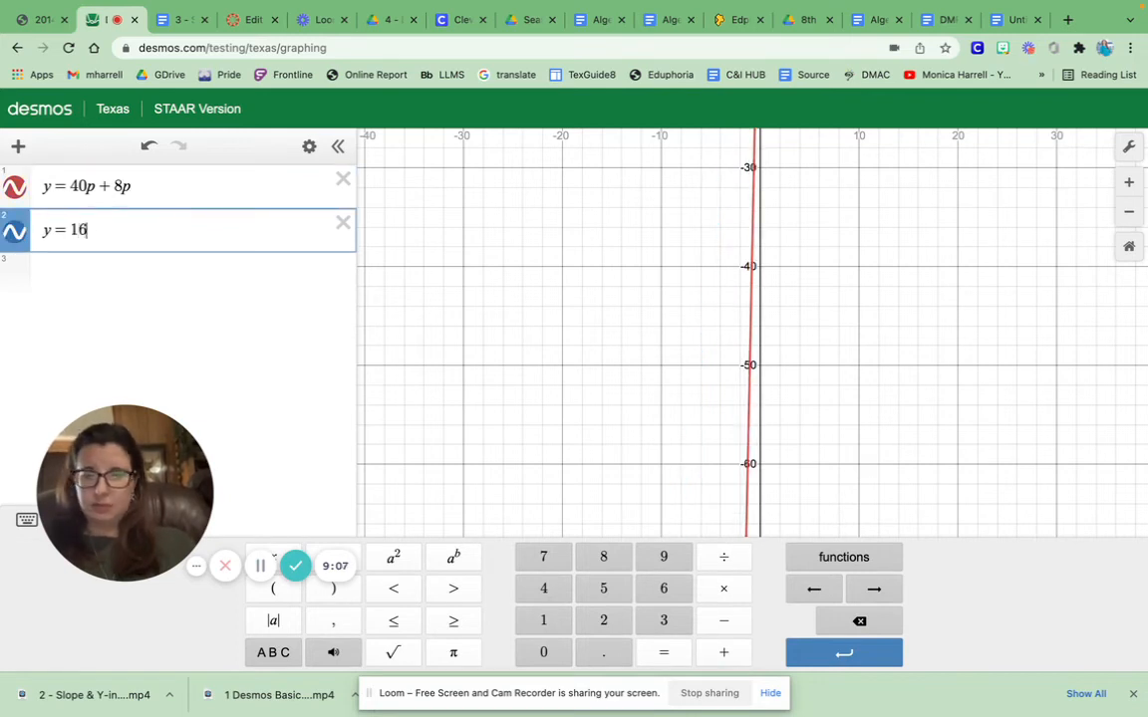
Step: Locate the intersection of y = 40p + 8p and y = 160 on the graph and show its coordinates
left_click(1128, 214)
left_click(1128, 214)
left_click(1128, 214)
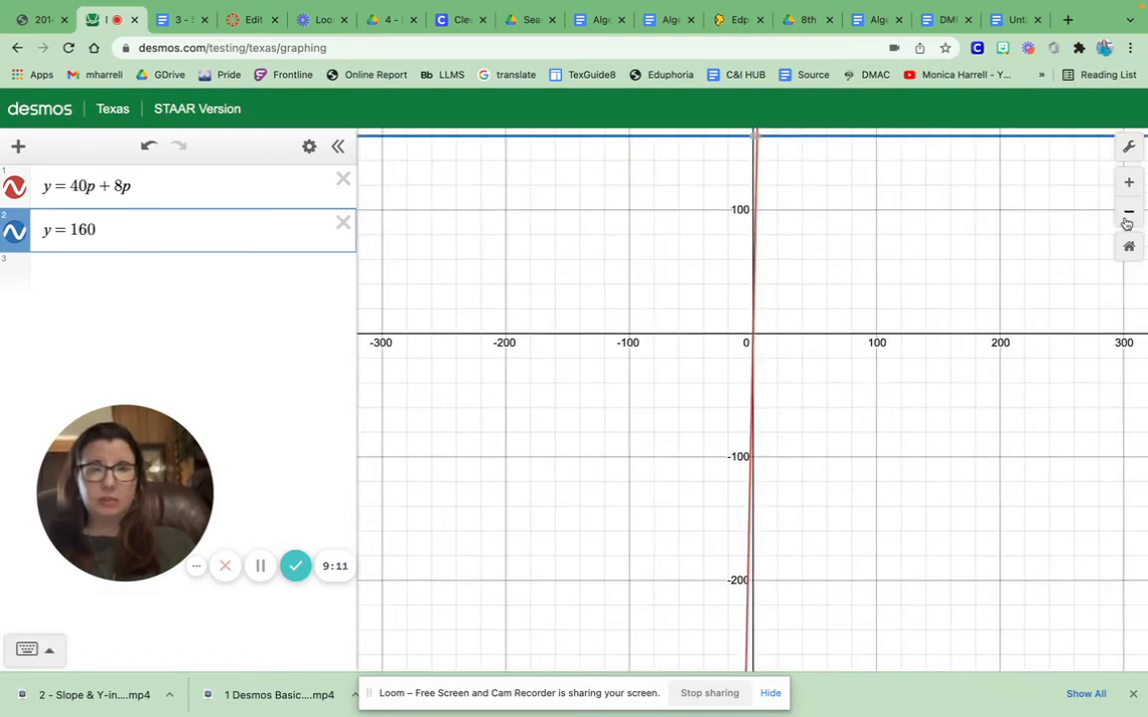
left_click_drag(766, 156, 783, 384)
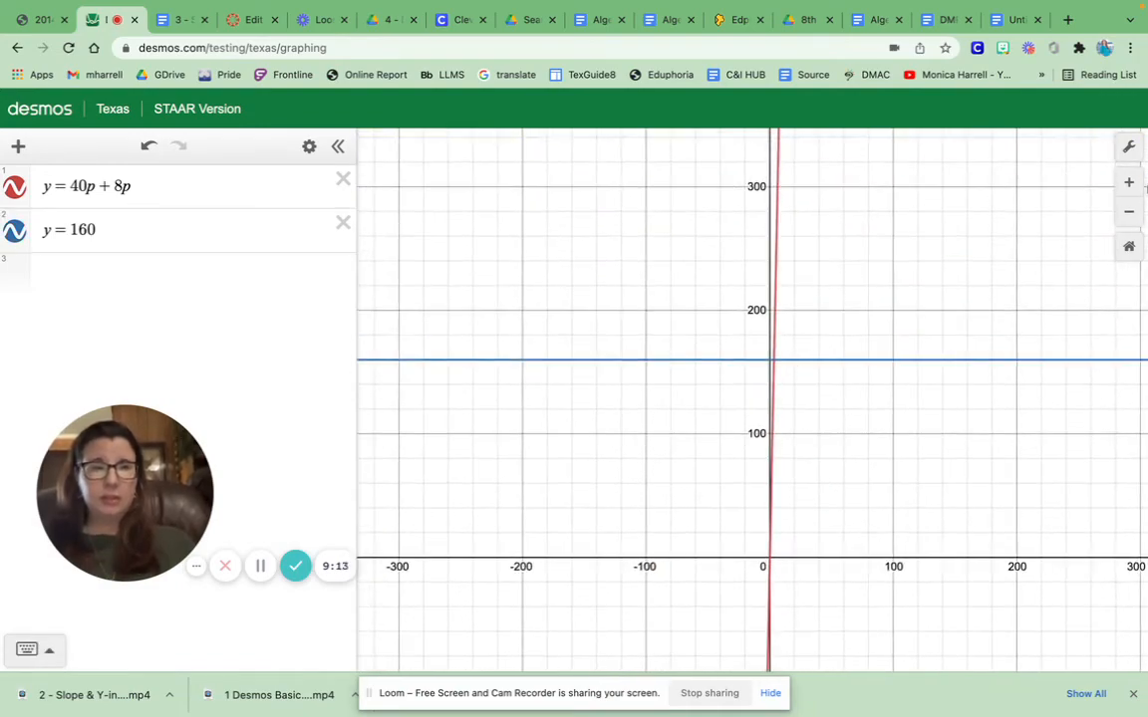
left_click(1127, 184)
left_click(1128, 184)
left_click(1127, 185)
left_click(1128, 184)
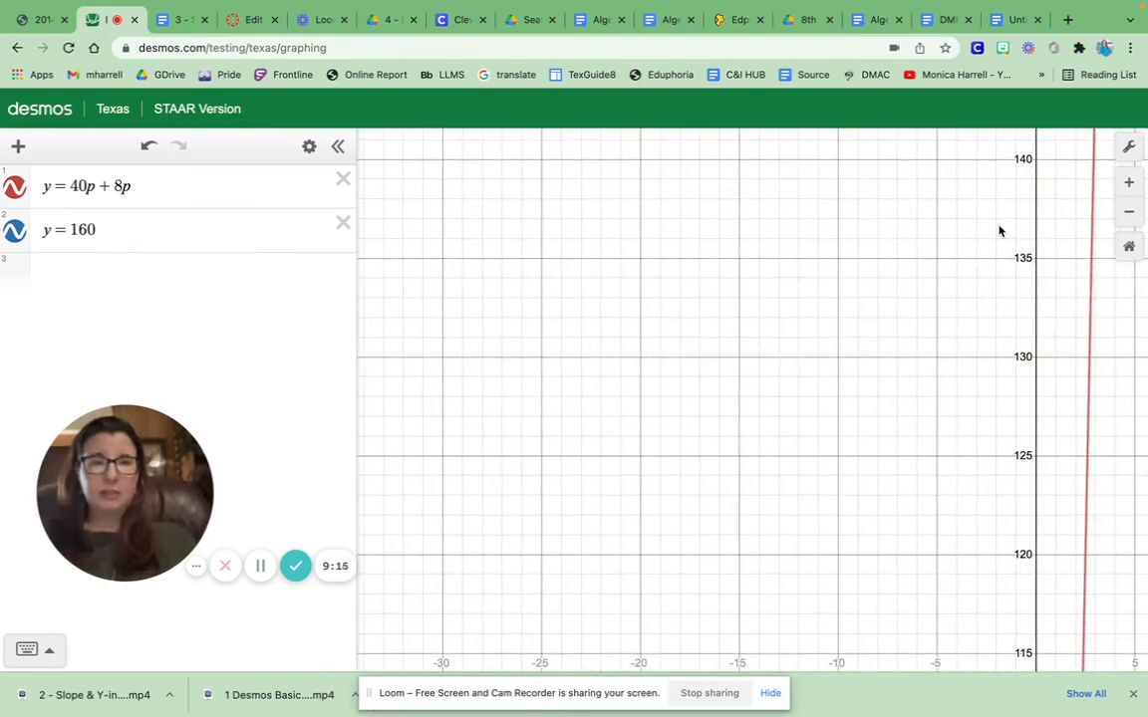
left_click_drag(999, 230, 689, 526)
left_click_drag(864, 308, 816, 511)
left_click(752, 318)
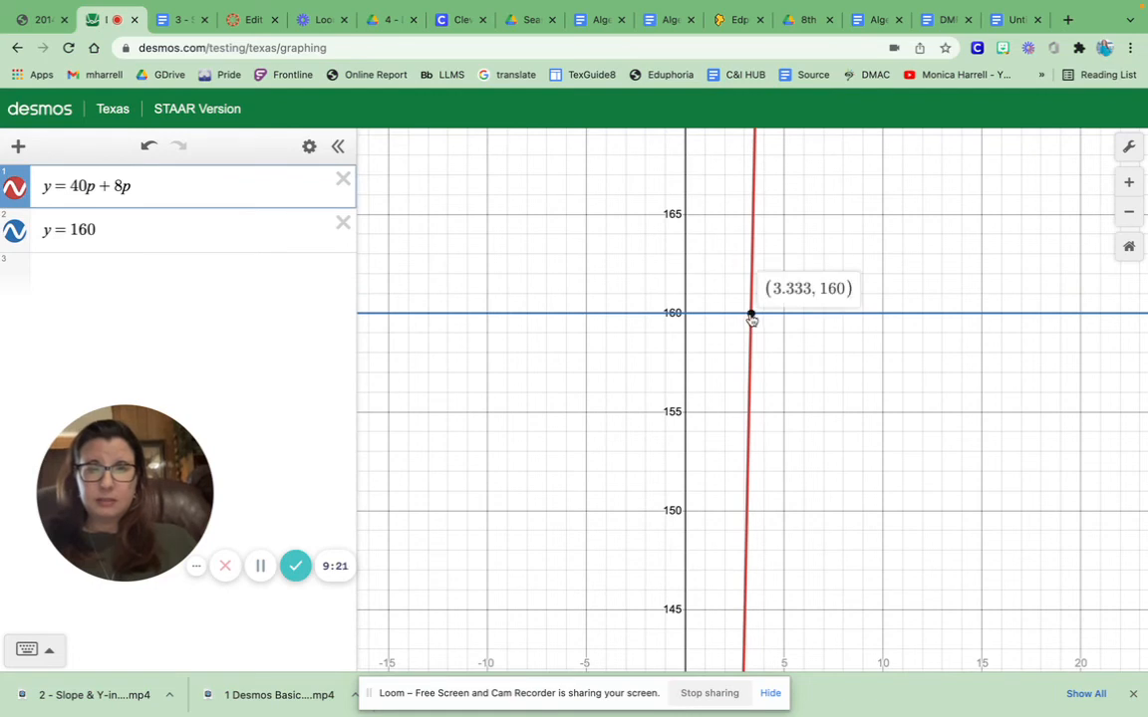
Step: Check choice D in Google Docs and reduce the first Desmos expression to y = 40p
left_click(180, 19)
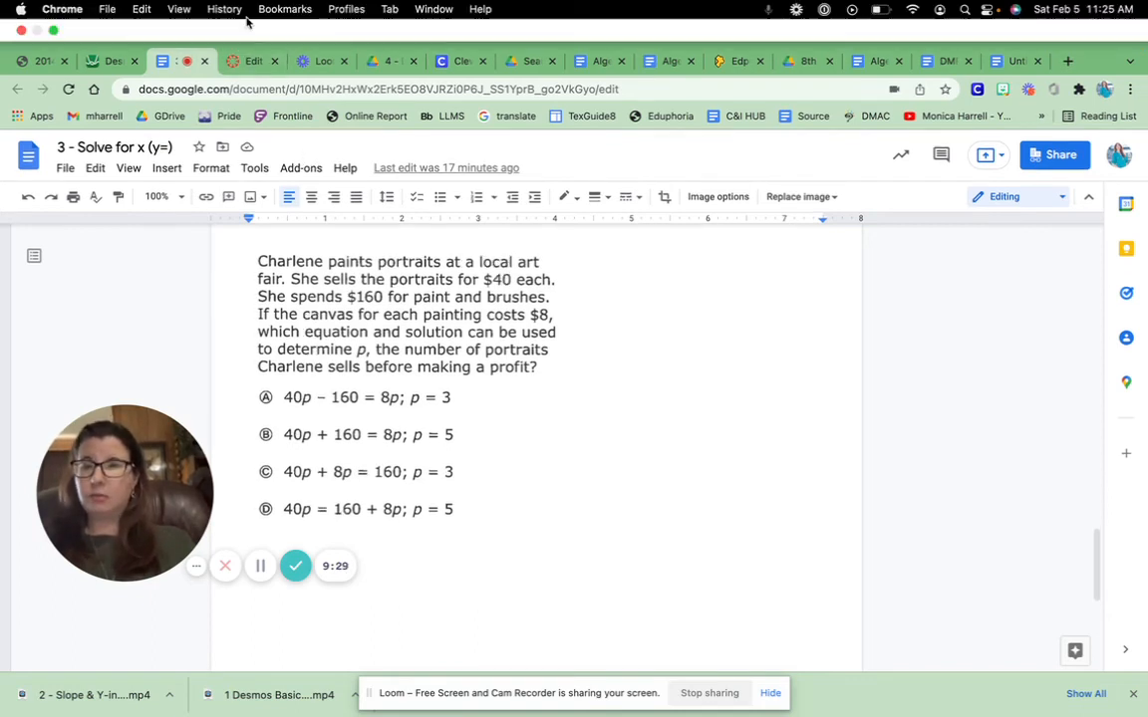
left_click(108, 19)
left_click(138, 188)
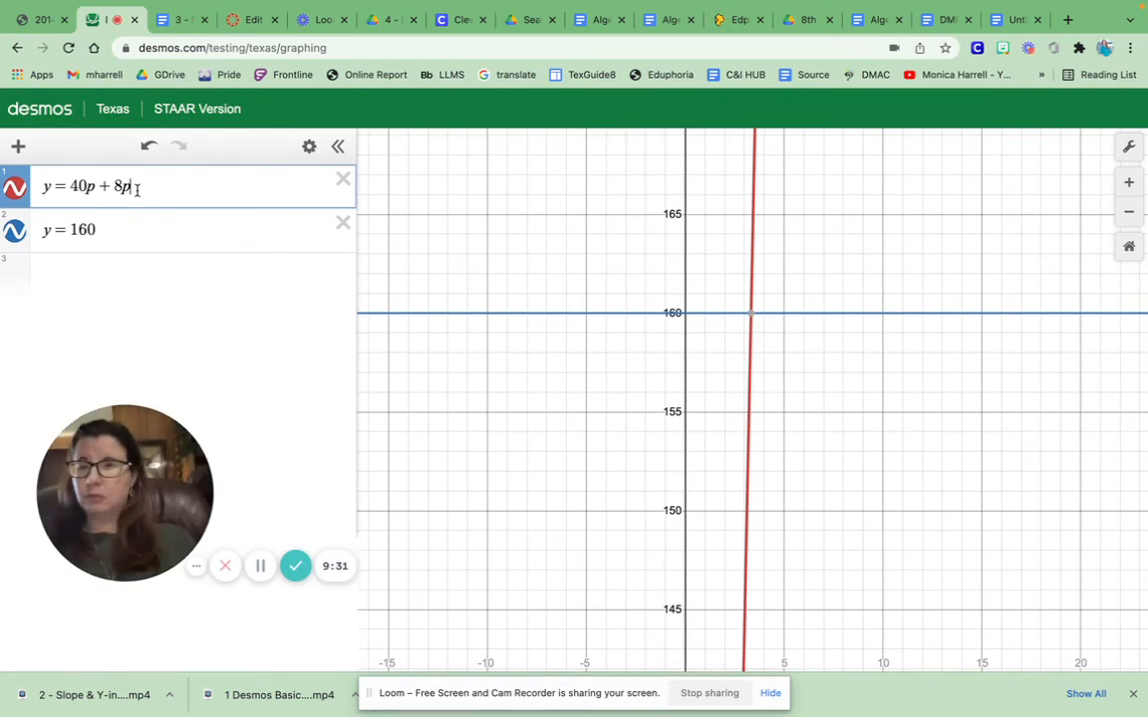
key("BackSpace")
key("BackSpace")
key("BackSpace")
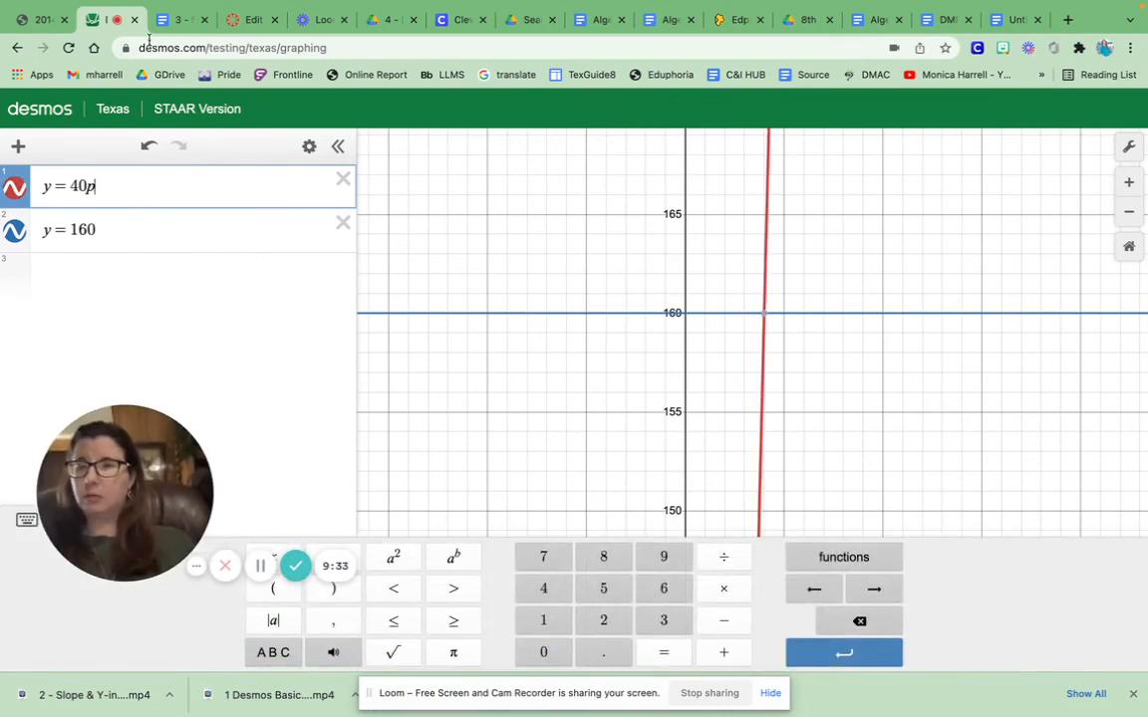
Step: Check the right side of choice D in Google Docs and extend the second Desmos expression to y = 160 + 8p
left_click(181, 20)
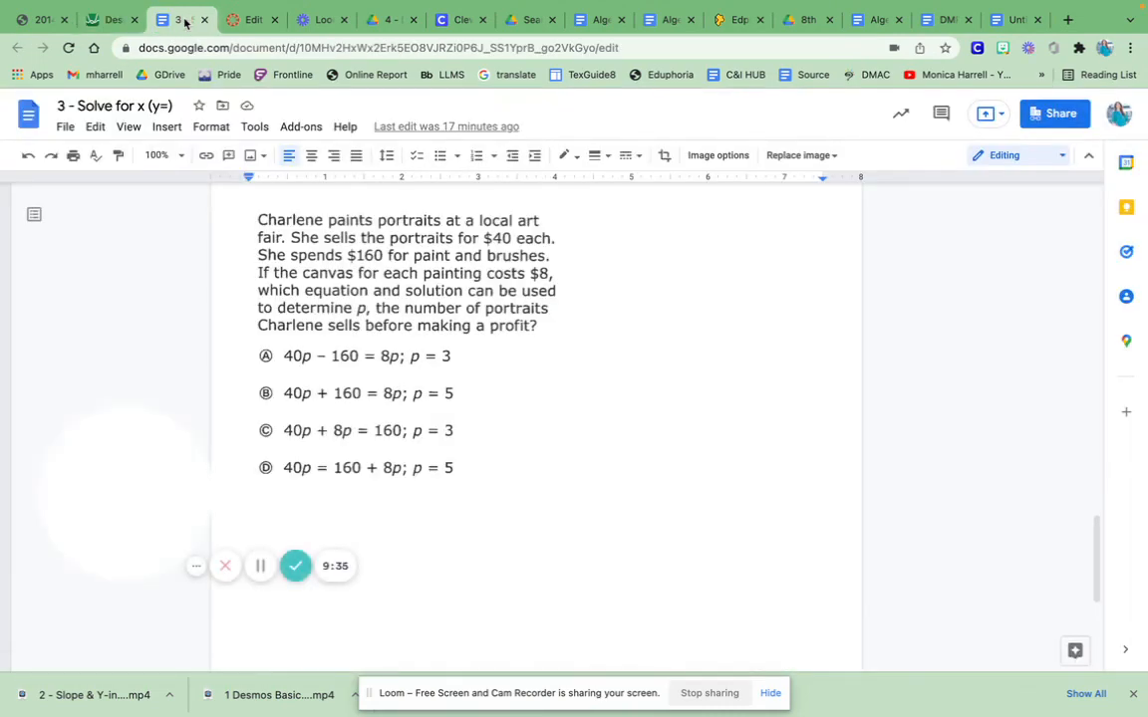
left_click(107, 19)
left_click(143, 236)
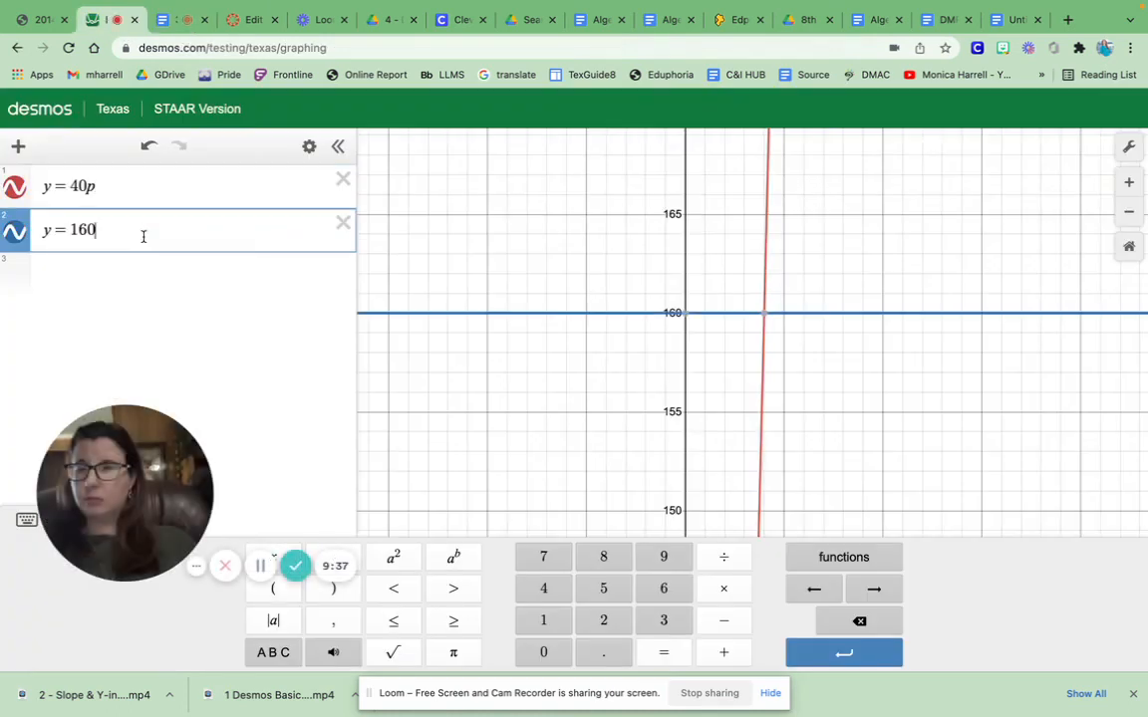
type("+ 8p")
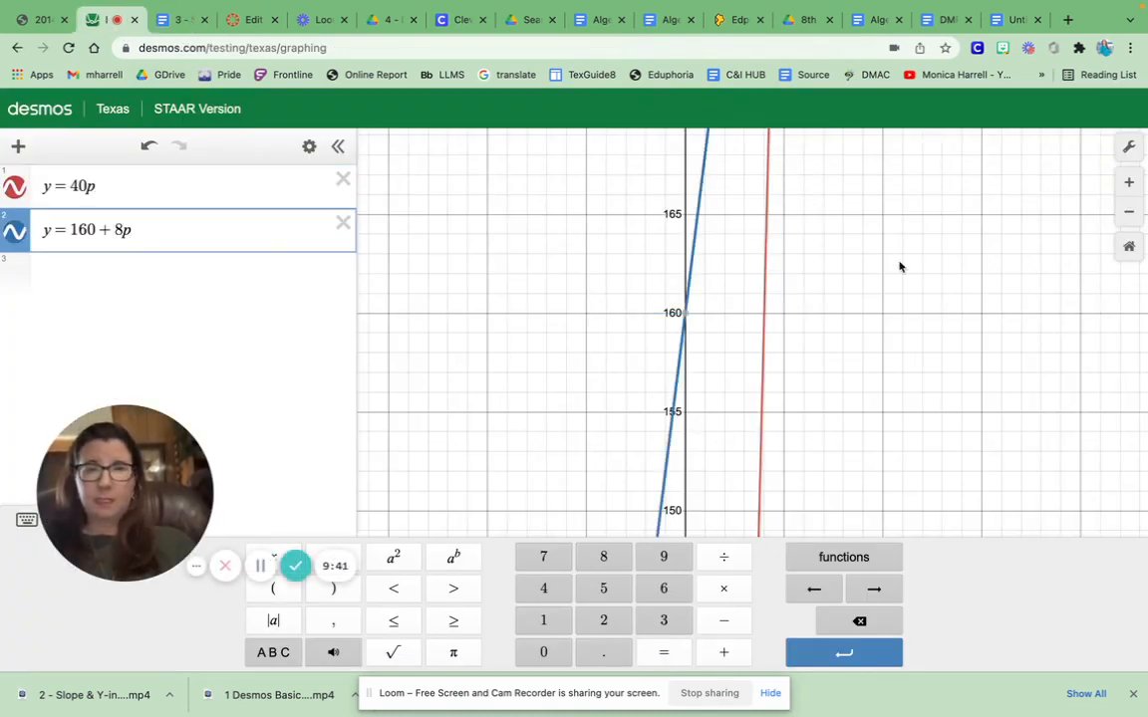
Step: Locate the intersection of y = 40p and y = 160 + 8p on the graph and show its coordinates
left_click(1133, 218)
left_click(1132, 218)
left_click(1132, 219)
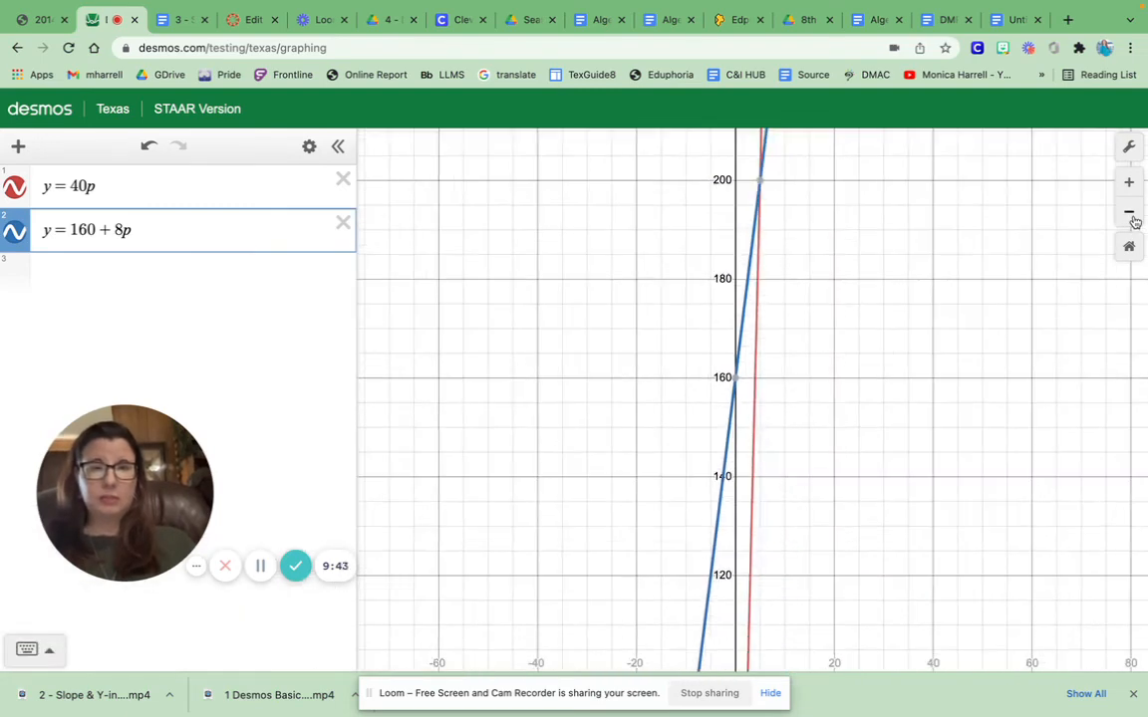
left_click_drag(853, 199, 856, 369)
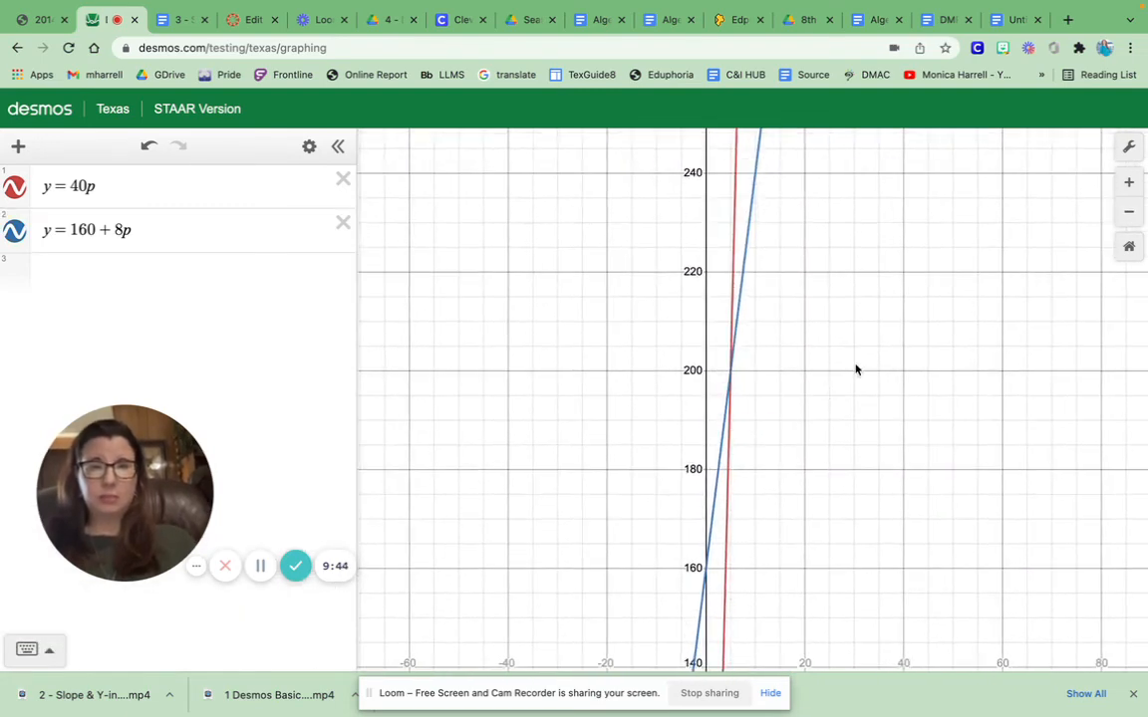
left_click(1129, 184)
left_click(1129, 184)
left_click(1128, 185)
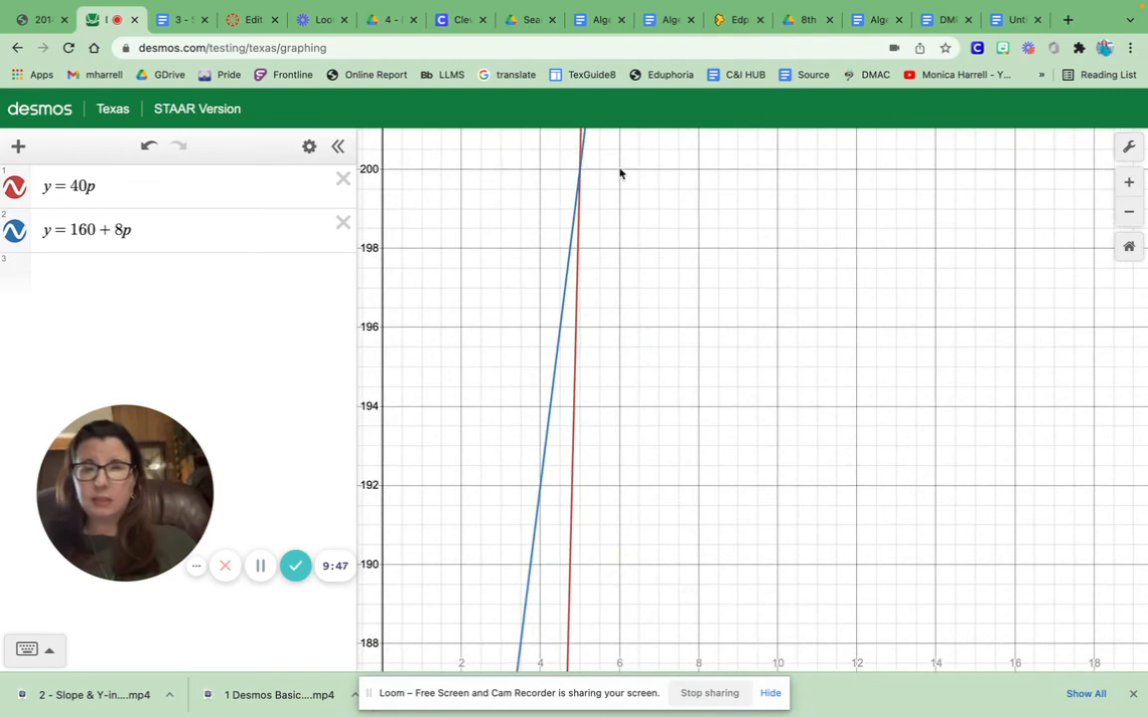
left_click(580, 175)
left_click(581, 173)
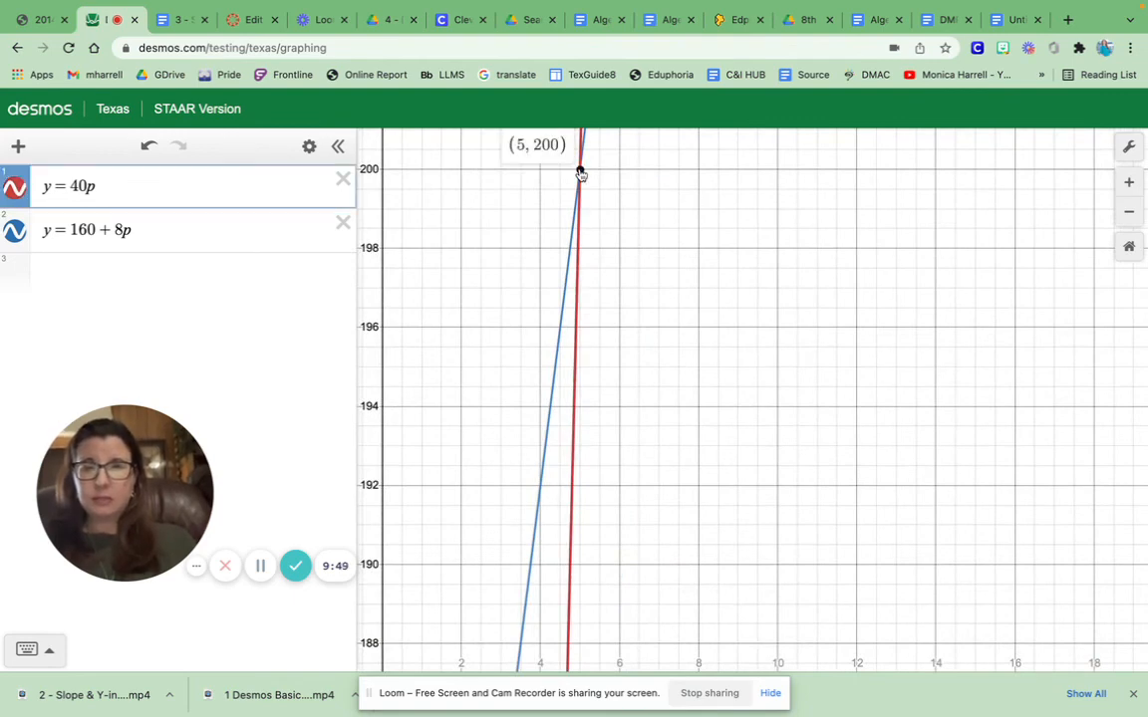
Step: Switch to Google Docs to compare the result with choice D, then return to the start of the worksheet
left_click(182, 20)
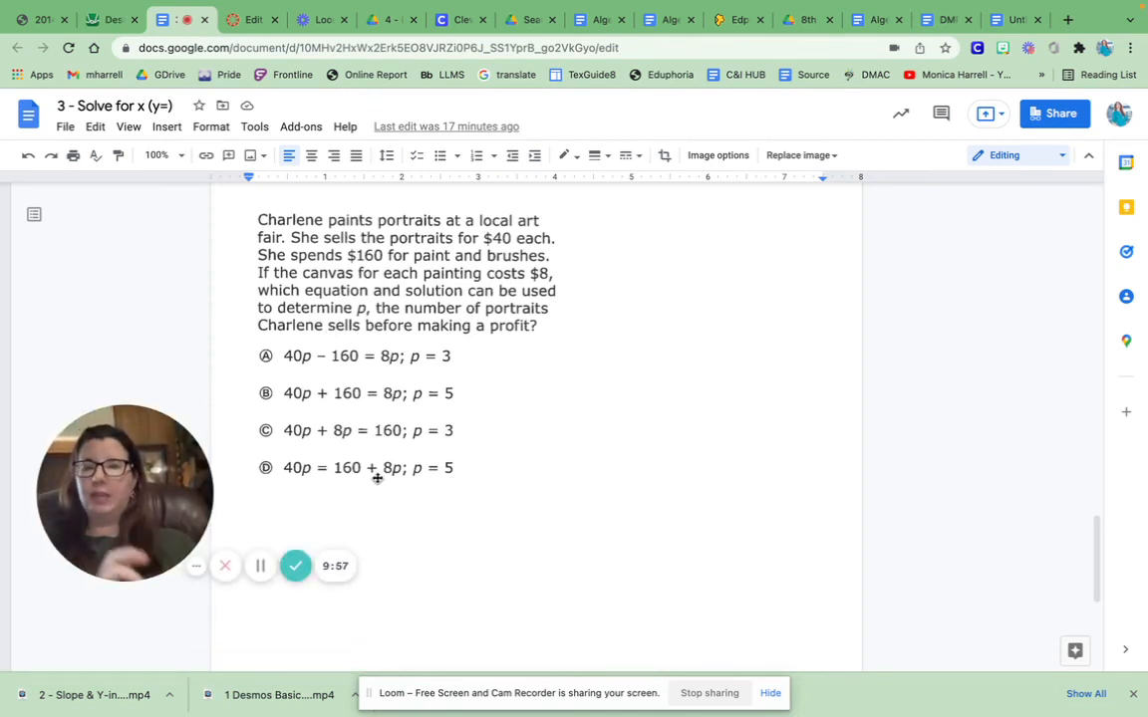
scroll(378, 478, "up", 5)
scroll(377, 478, "up", 15)
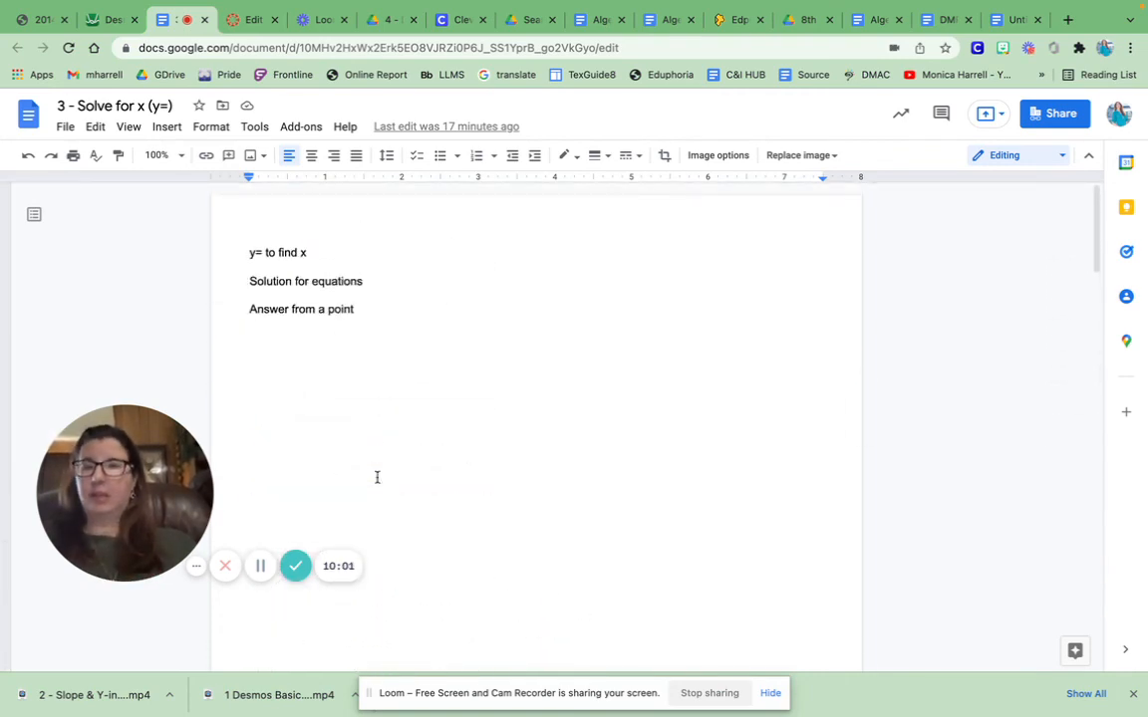
Step: Switch to Desmos and clear both expressions from the graph
left_click(107, 20)
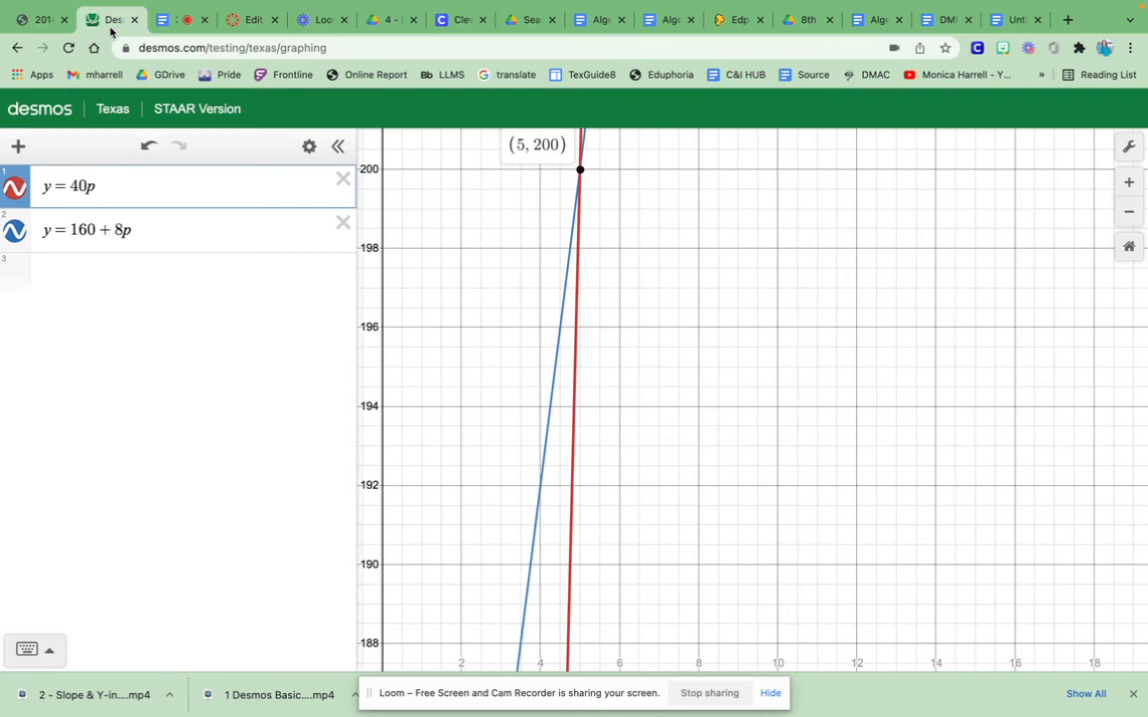
left_click(309, 147)
left_click(50, 147)
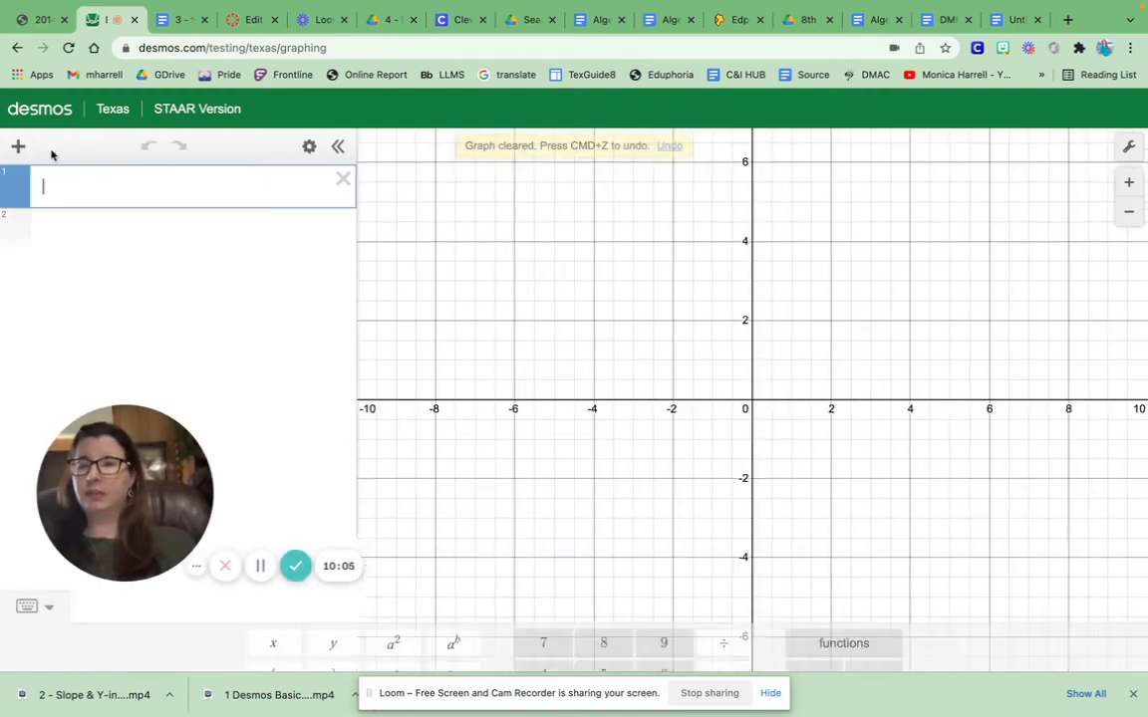
left_click(18, 146)
left_click(126, 202)
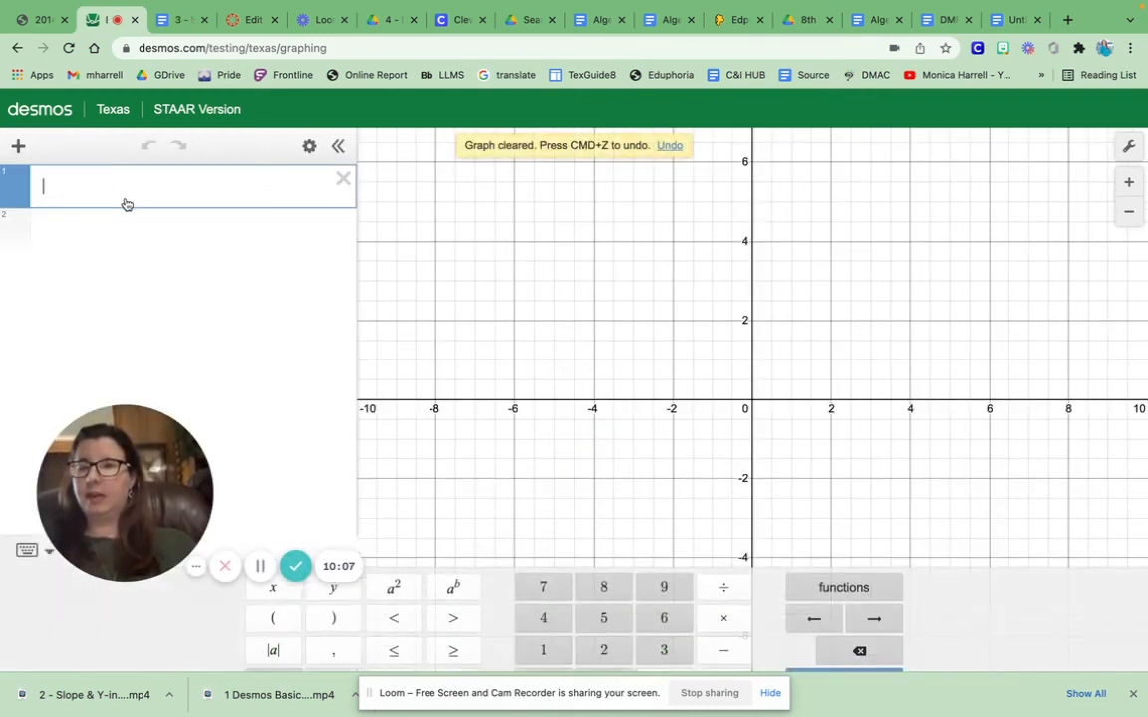
type("y =")
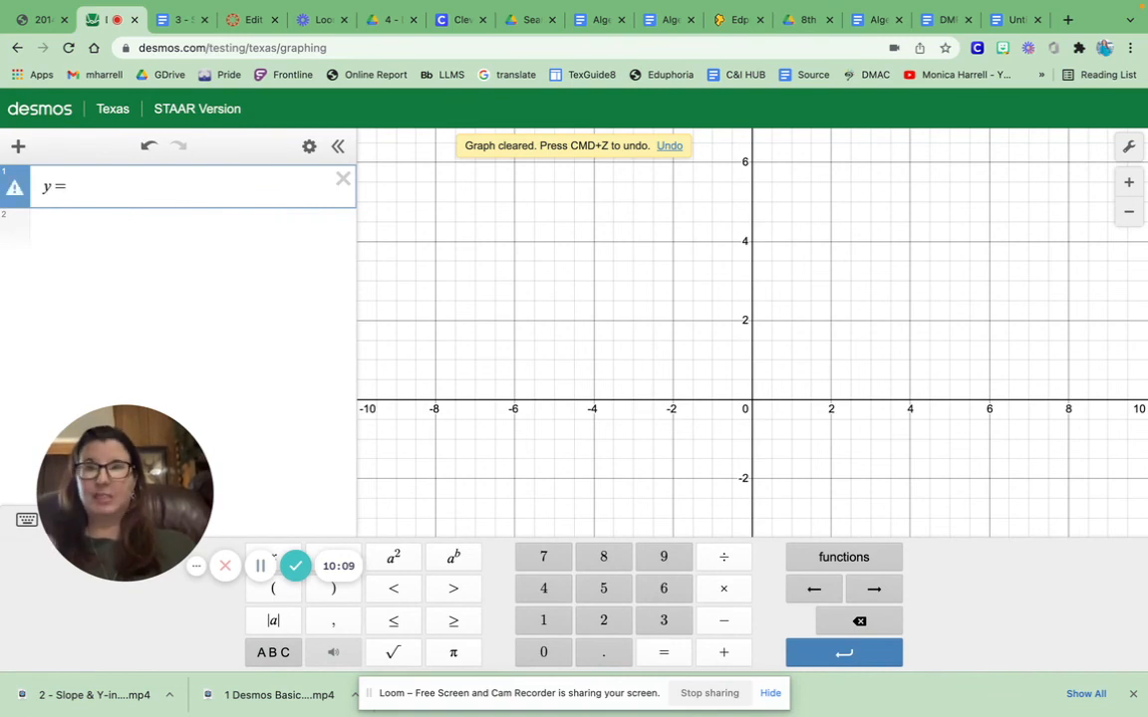
left_click(180, 22)
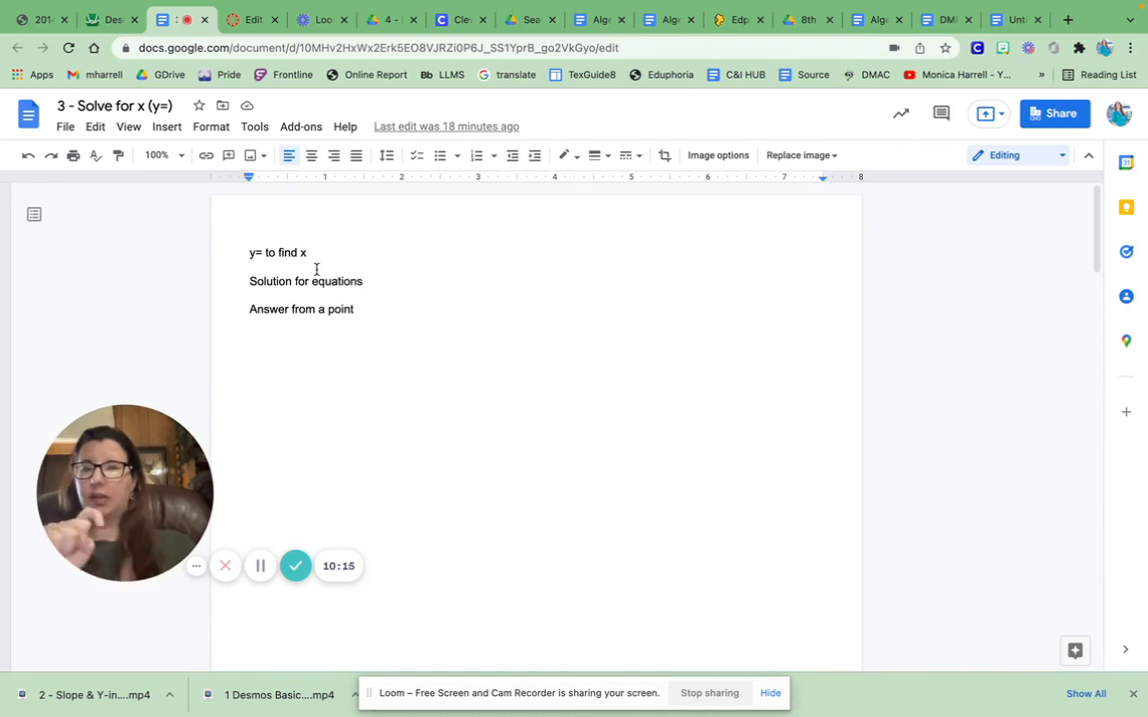
left_click(102, 20)
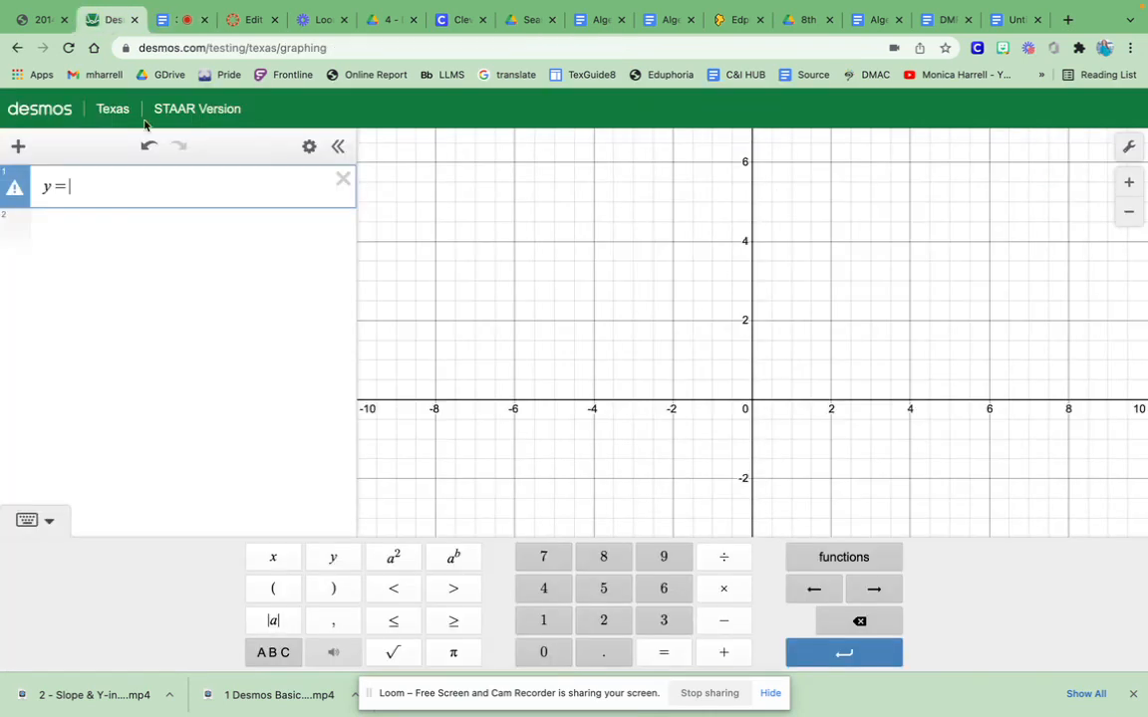
left_click(149, 146)
left_click(149, 146)
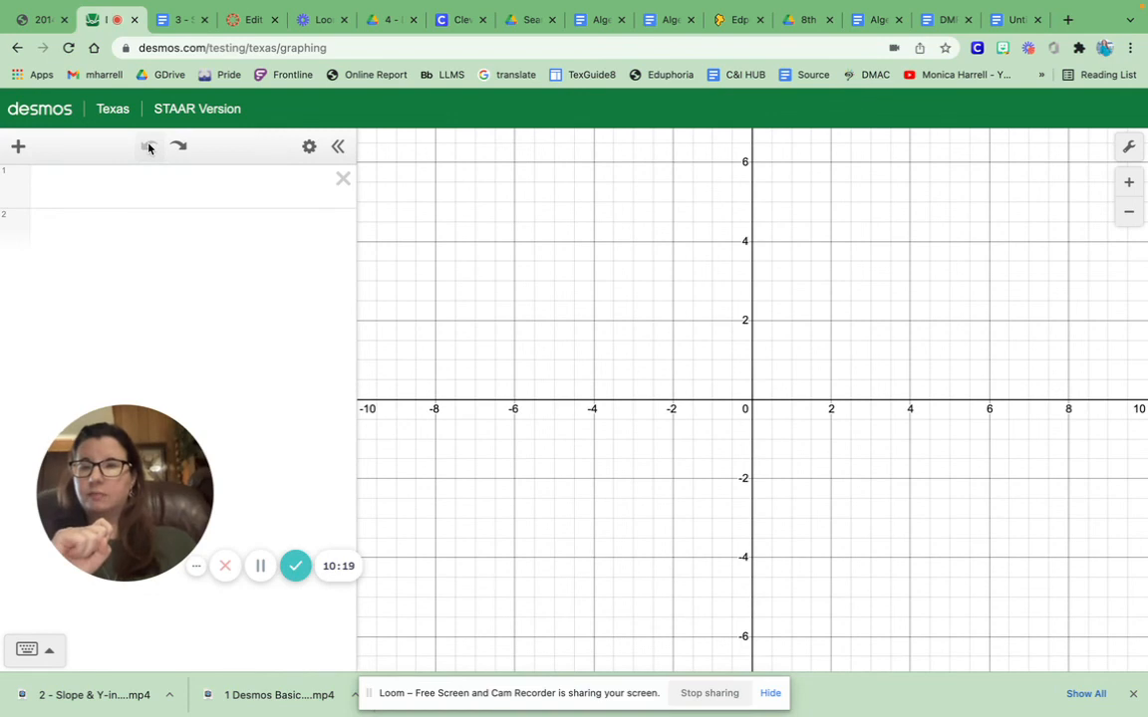
Step: Switch to Google Docs to review the summary notes at the start of the worksheet
left_click(177, 28)
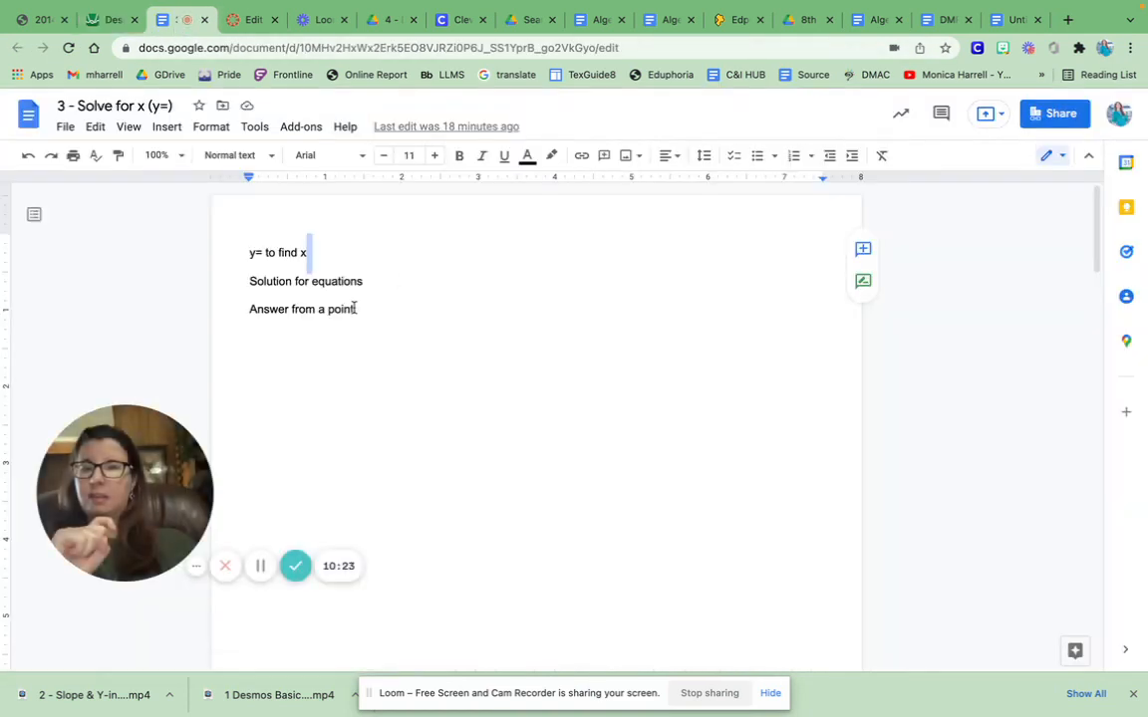